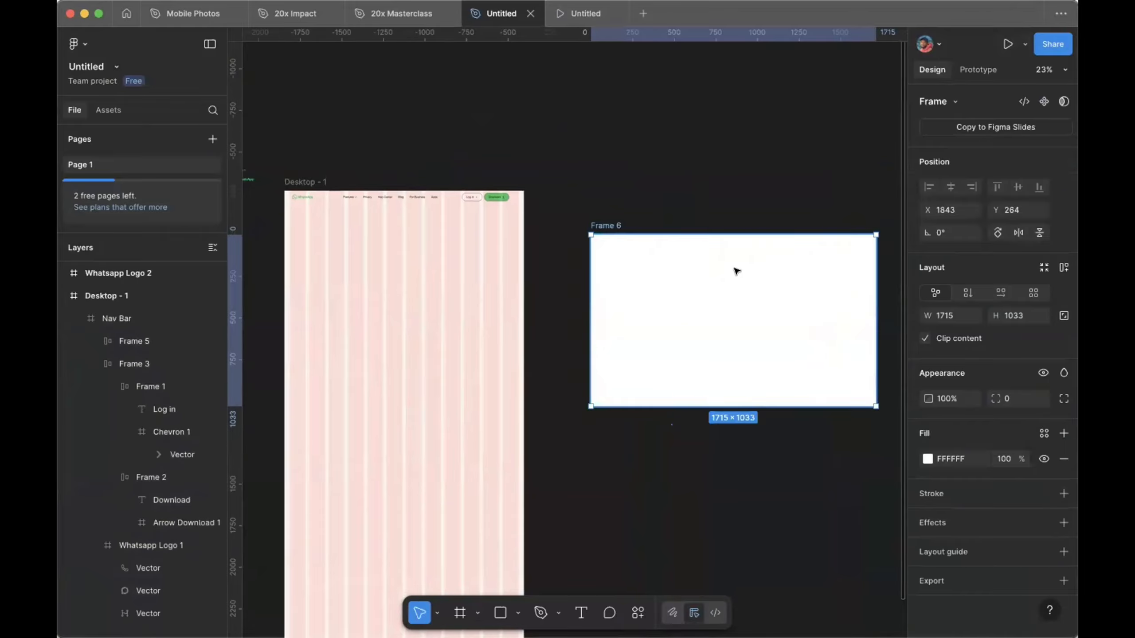
Step: Rename the empty 1715 × 1033 frame Frame 6 to 'Hero'
double_click(611, 224)
type("Hero")
key("Return")
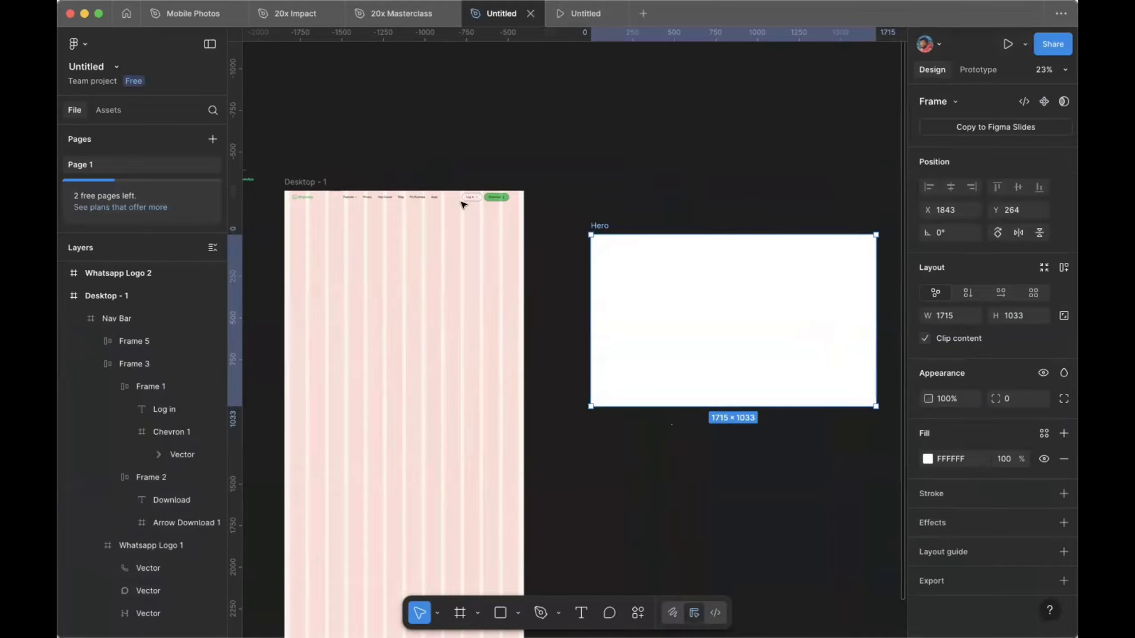
Step: Shift the Log in and Download button group to the right in the nav bar
scroll(451, 182, "up", 5)
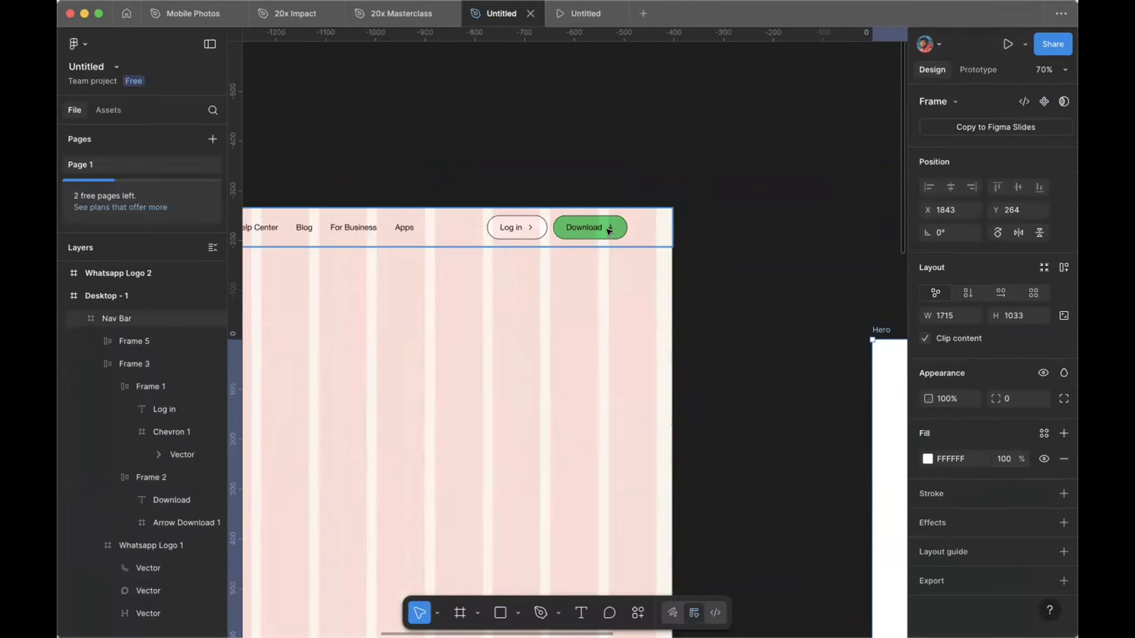
scroll(606, 228, "up", 5)
left_click(609, 232)
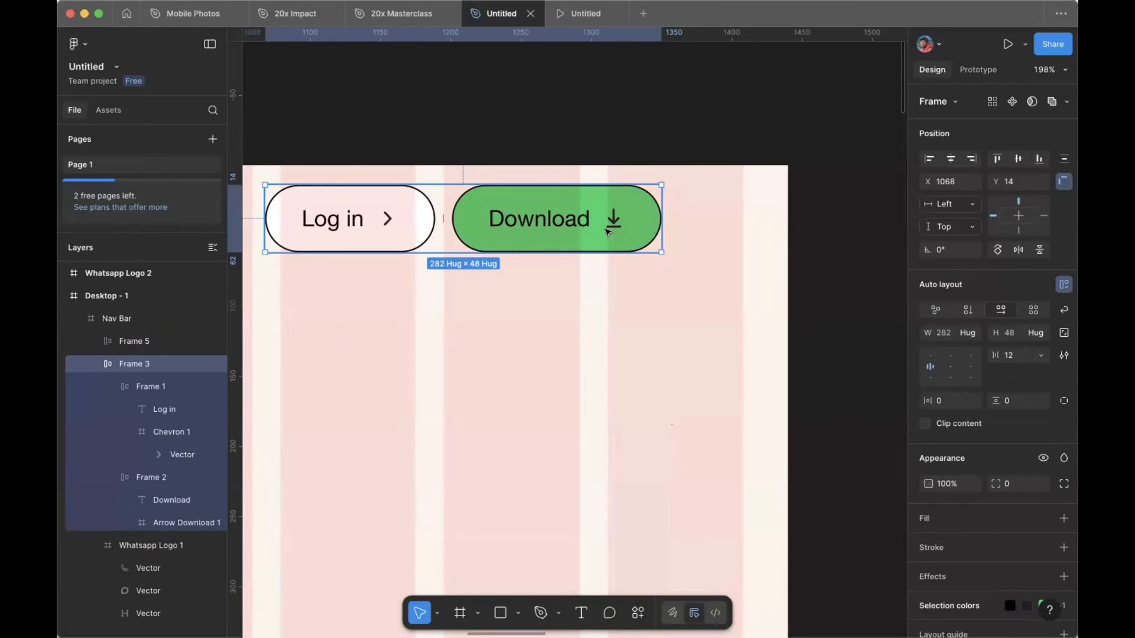
left_click_drag(607, 231, 680, 229)
scroll(679, 227, "left", 20)
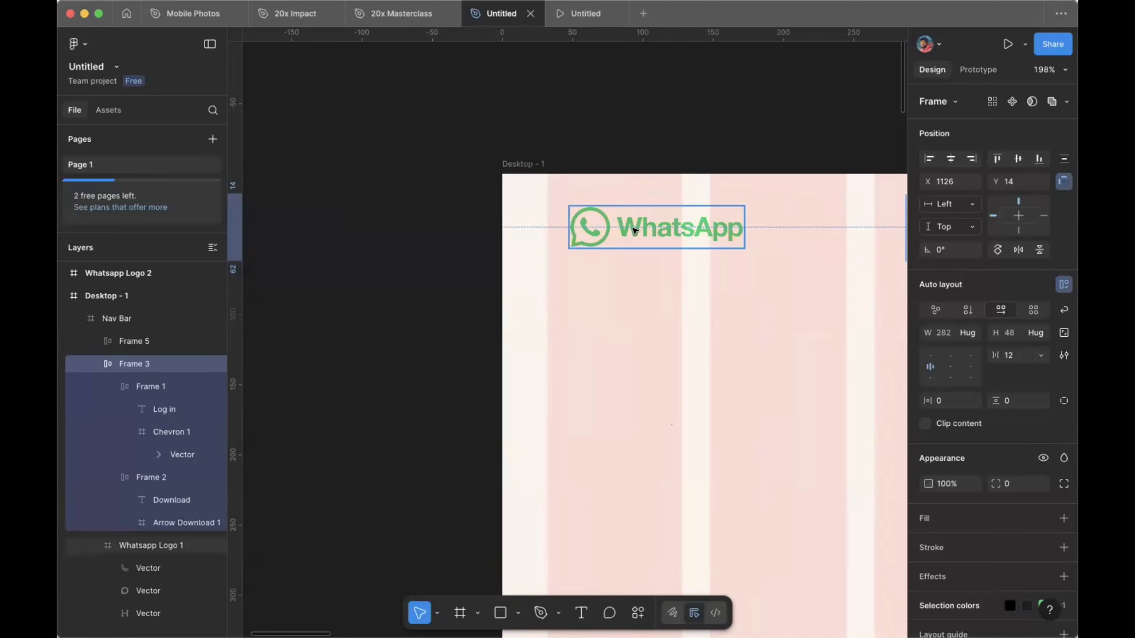
Step: Move the WhatsApp logo nearer the left edge and the nav links slightly left
left_click(635, 230)
scroll(637, 230, "up", 5)
left_click_drag(615, 230, 598, 230)
scroll(597, 230, "down", 4)
scroll(597, 231, "right", 5)
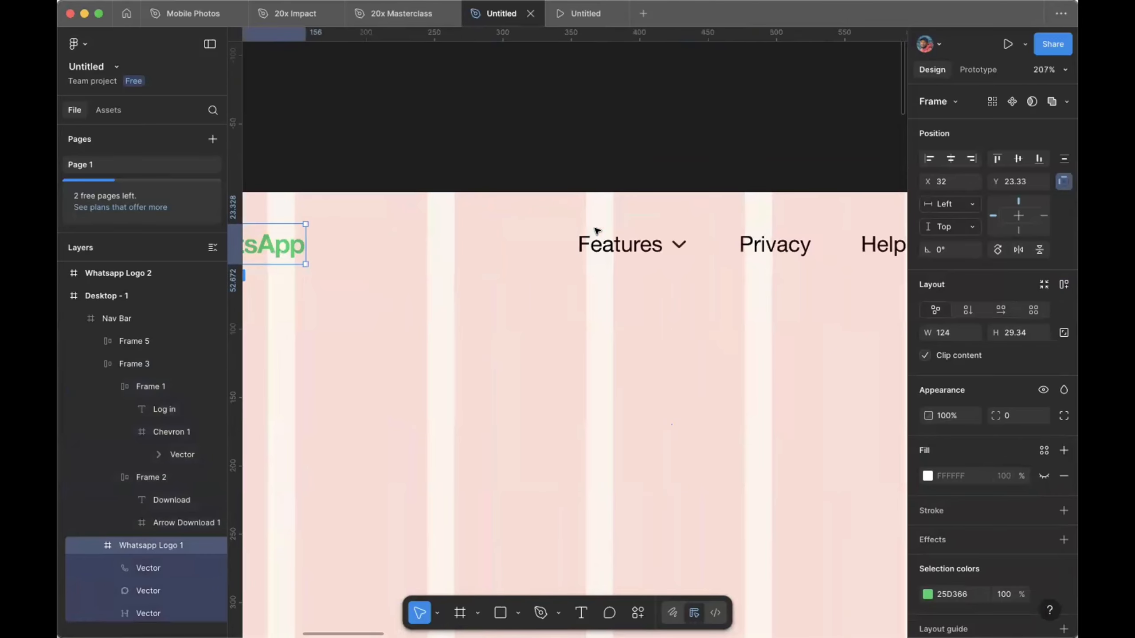
scroll(597, 233, "down", 6)
scroll(742, 242, "right", 1)
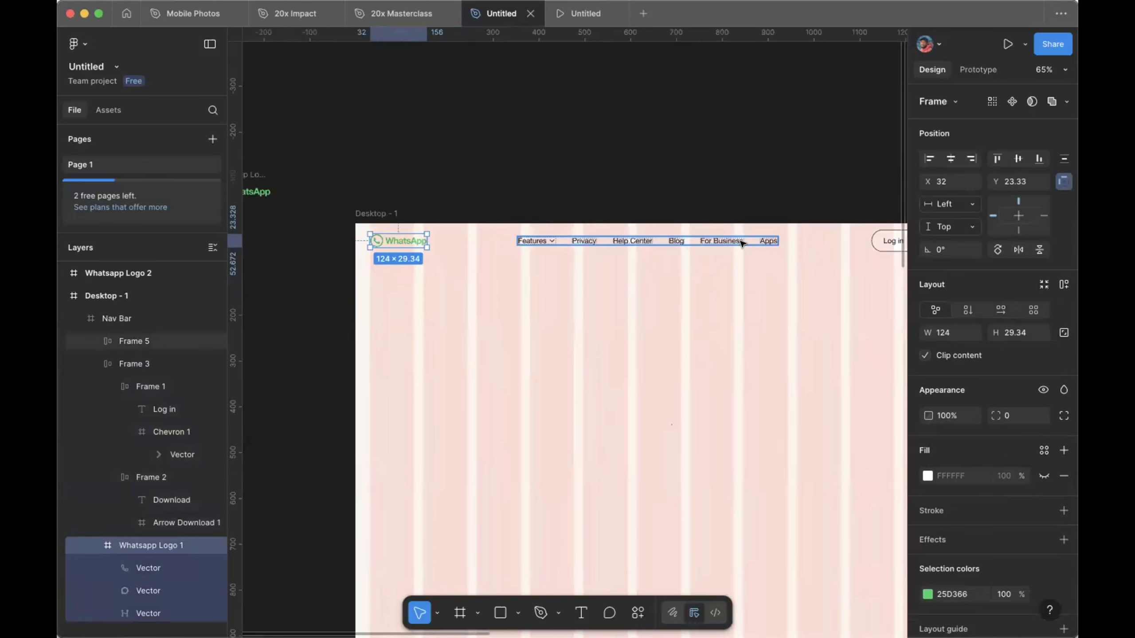
left_click_drag(741, 243, 736, 244)
scroll(735, 244, "right", 3)
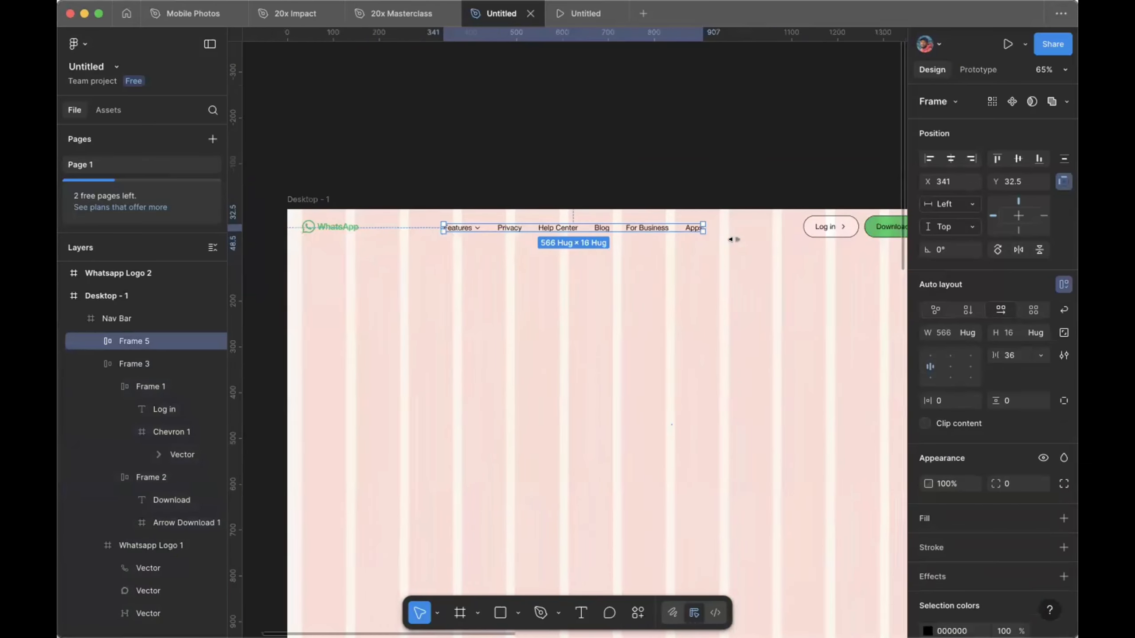
scroll(503, 209, "down", 3)
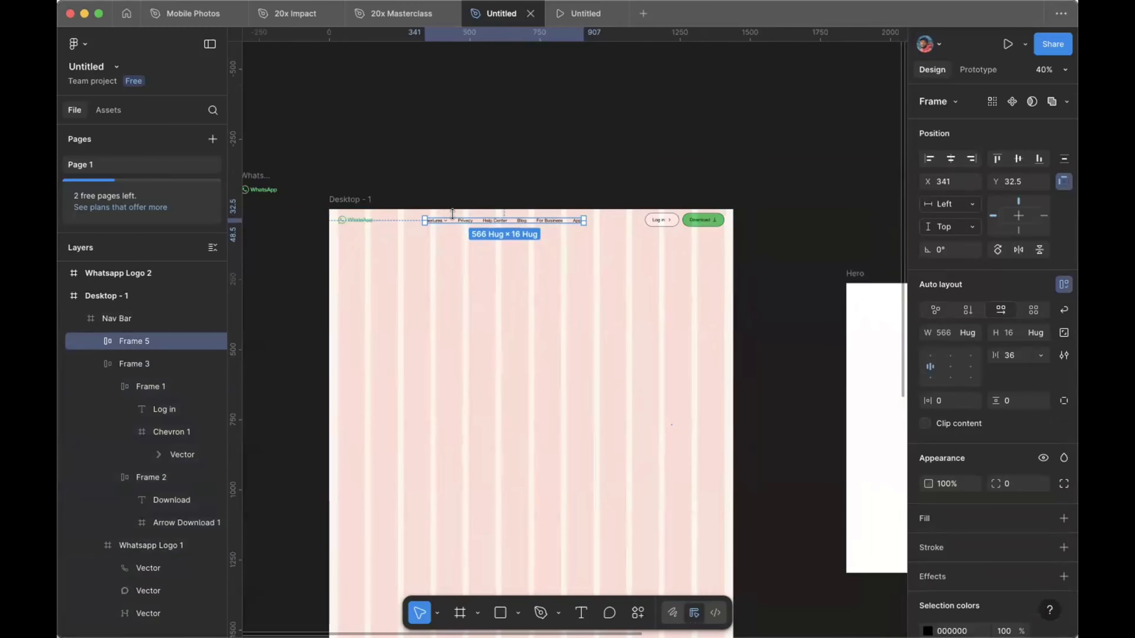
Step: Vertically centre the button group and the nav links within the nav bar
left_click(710, 220)
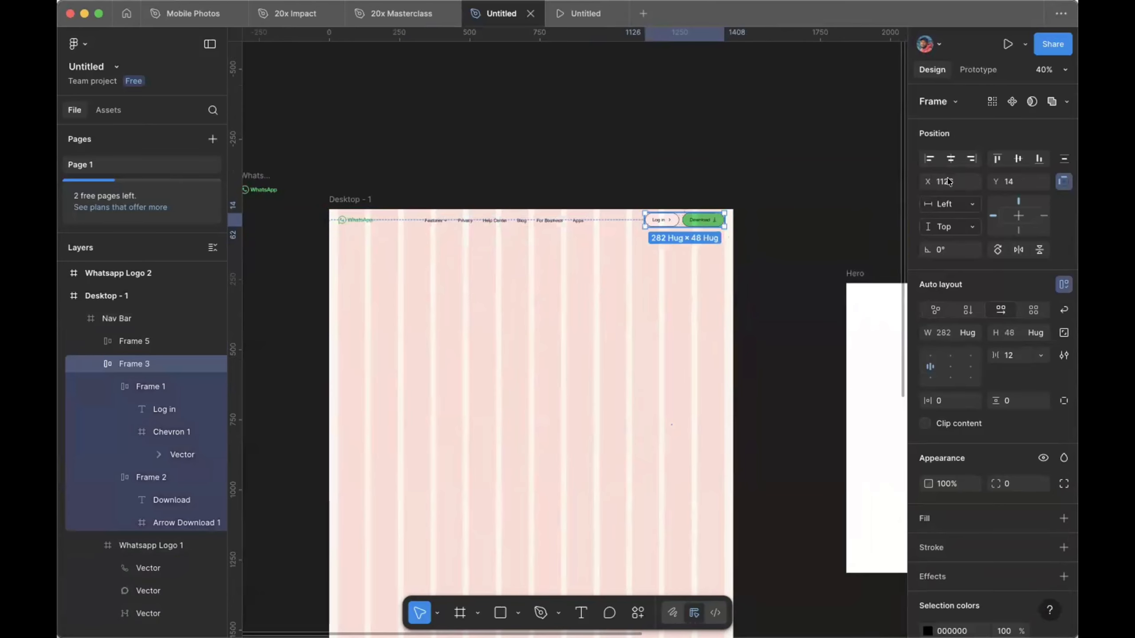
left_click(1013, 154)
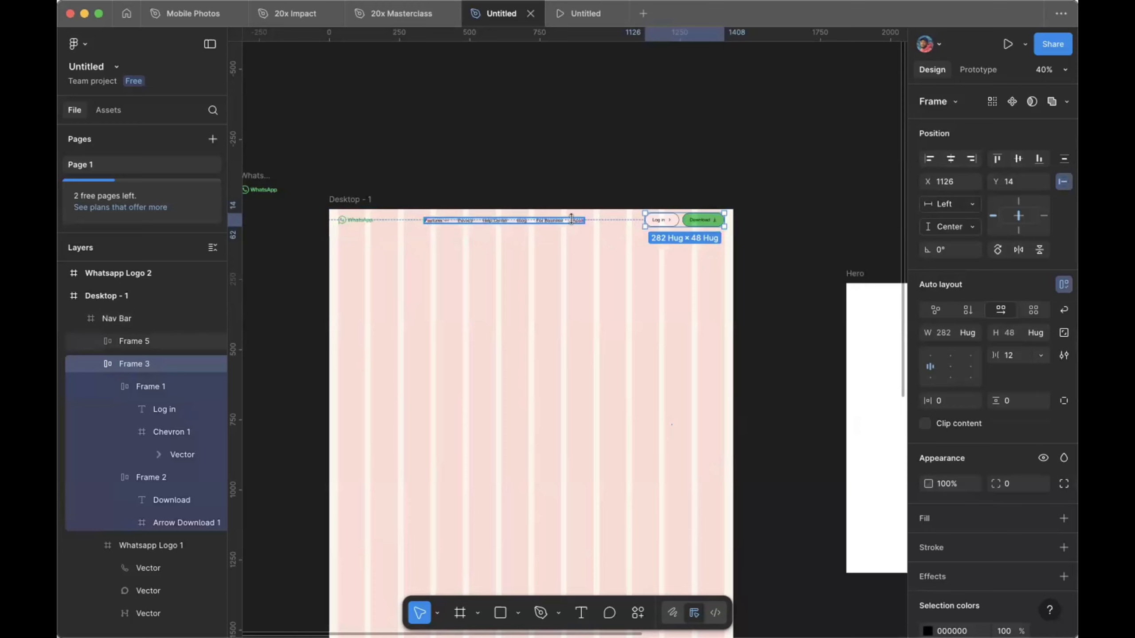
left_click(571, 218)
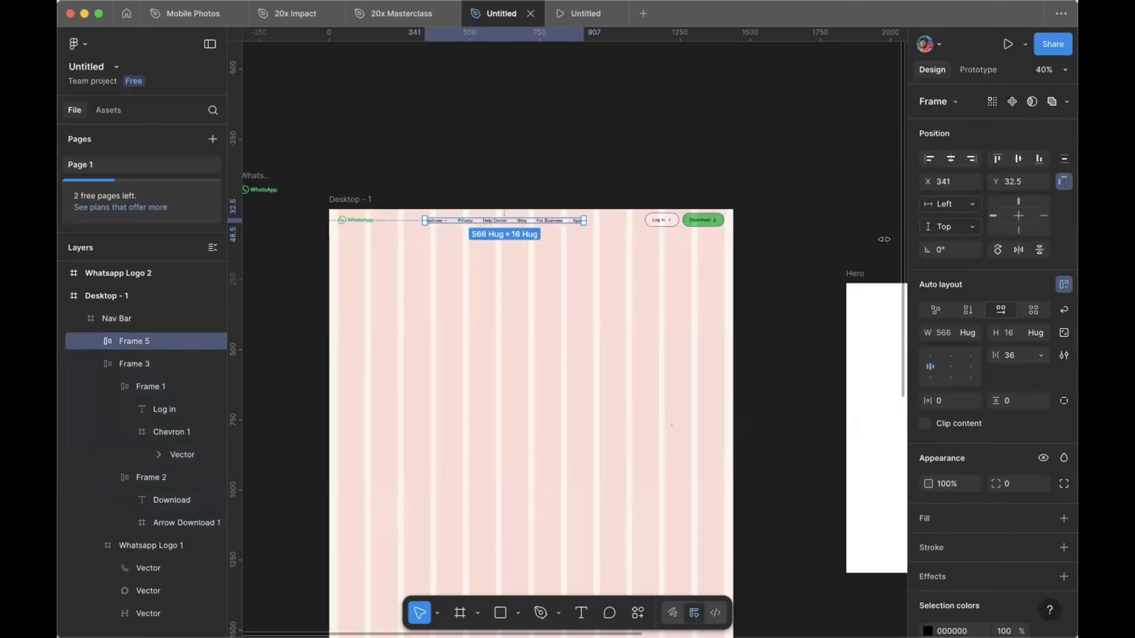
left_click(1013, 159)
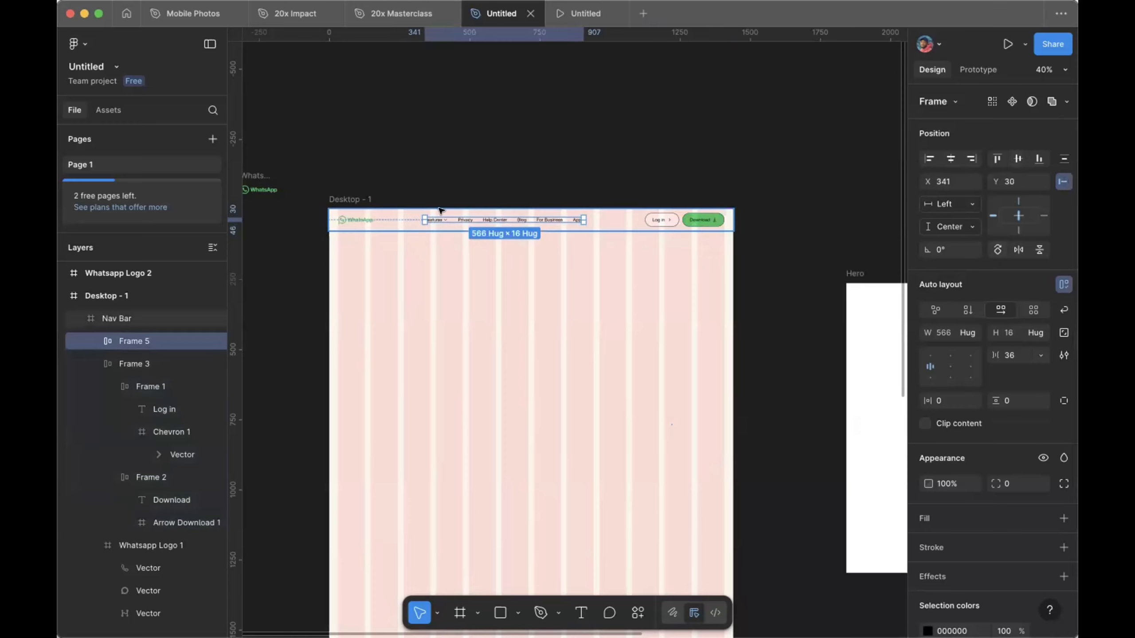
left_click(362, 220)
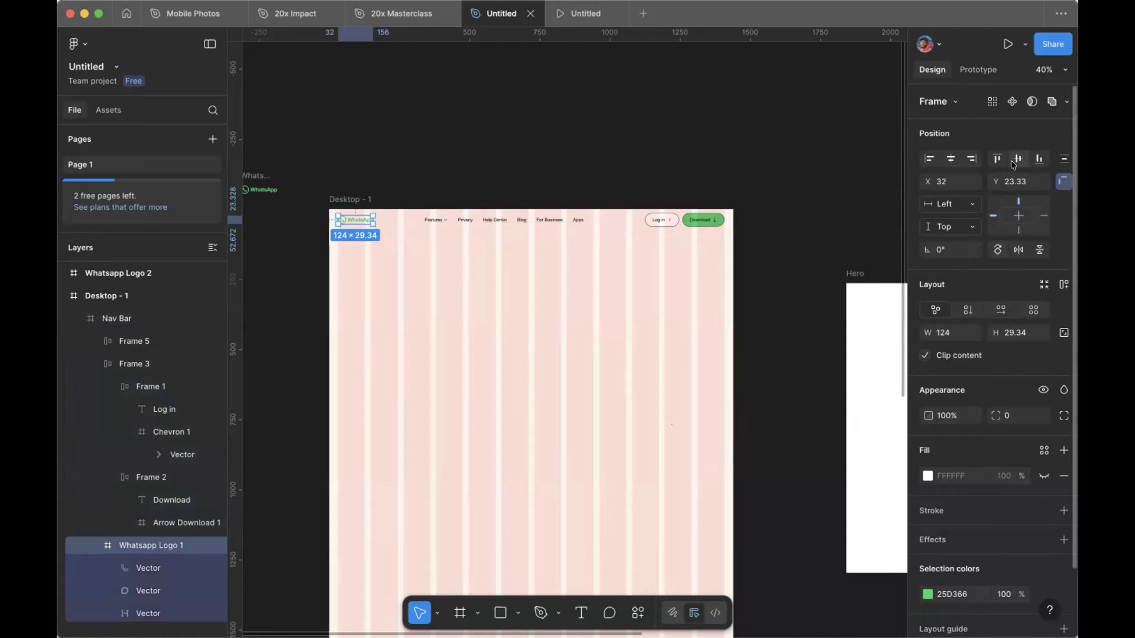
left_click(781, 197)
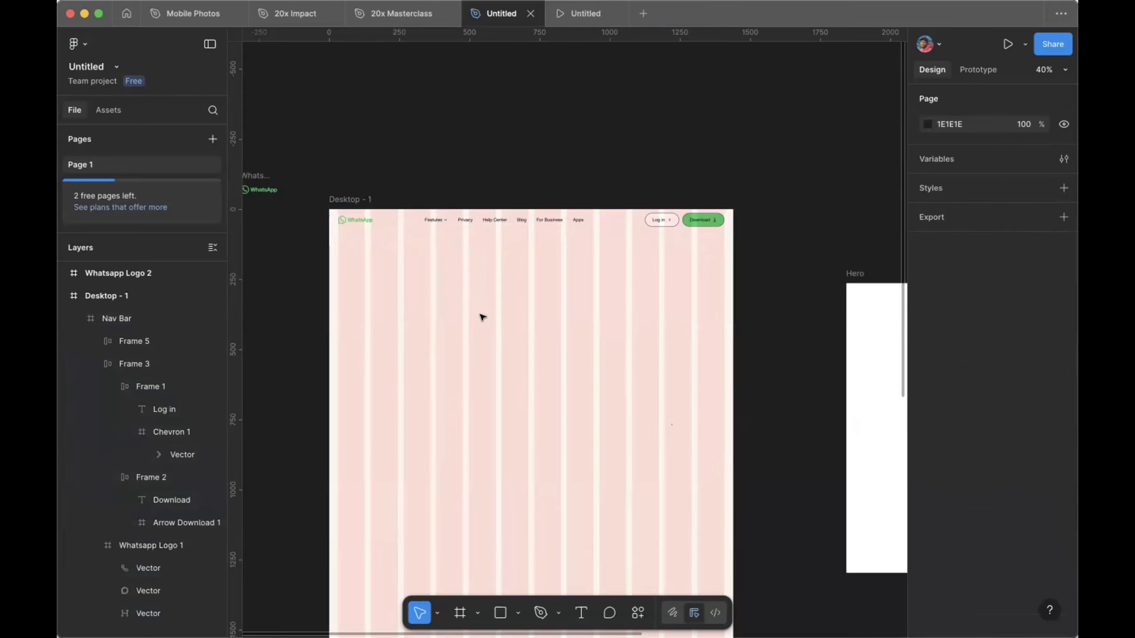
Step: Resize the Hero frame to 1375 × 724
scroll(532, 337, "right", 7)
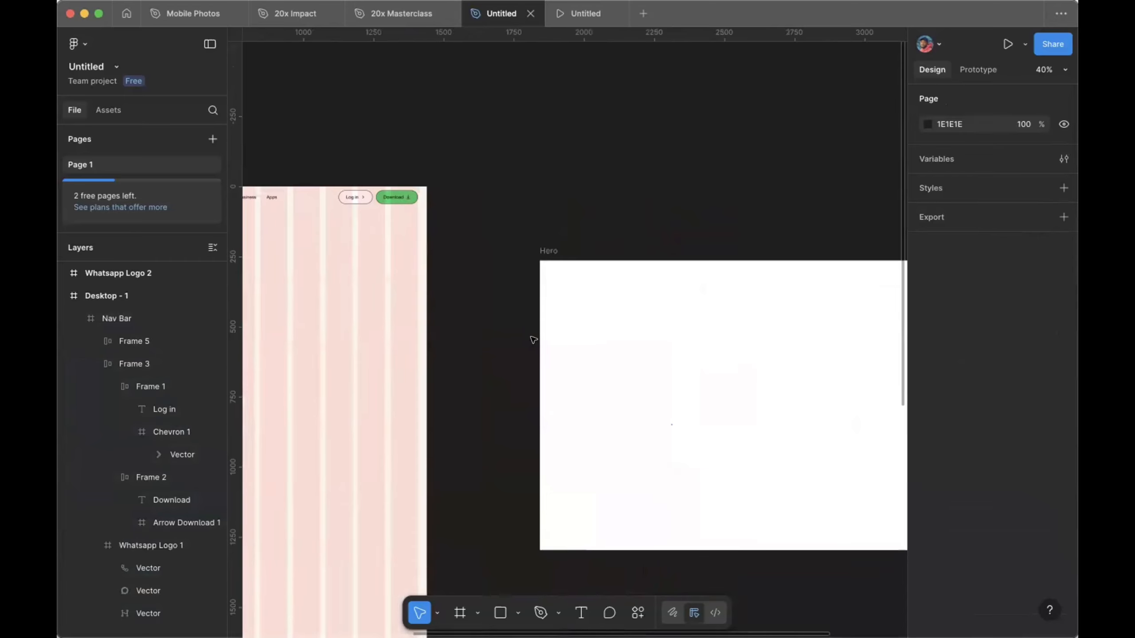
scroll(534, 259, "right", 2)
left_click(514, 236)
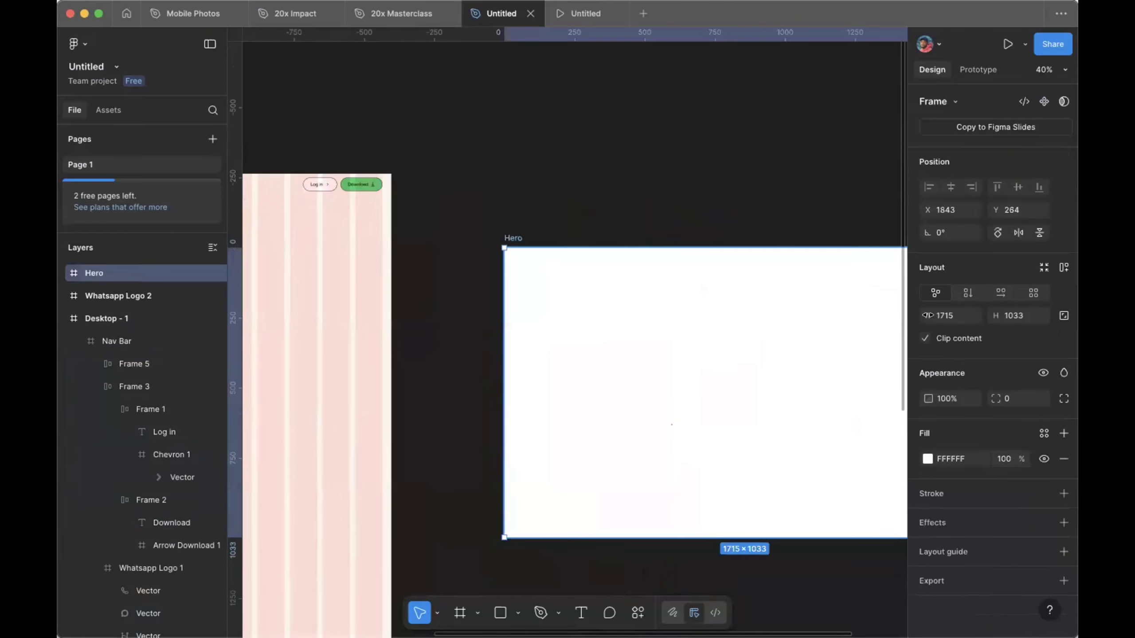
left_click(946, 316)
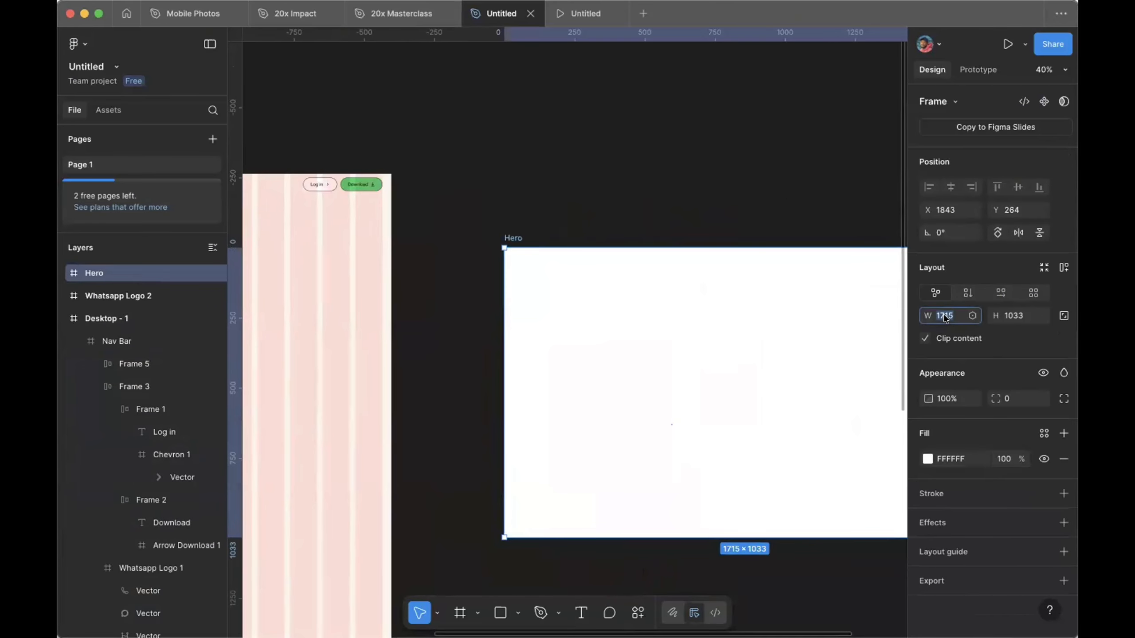
type("1375")
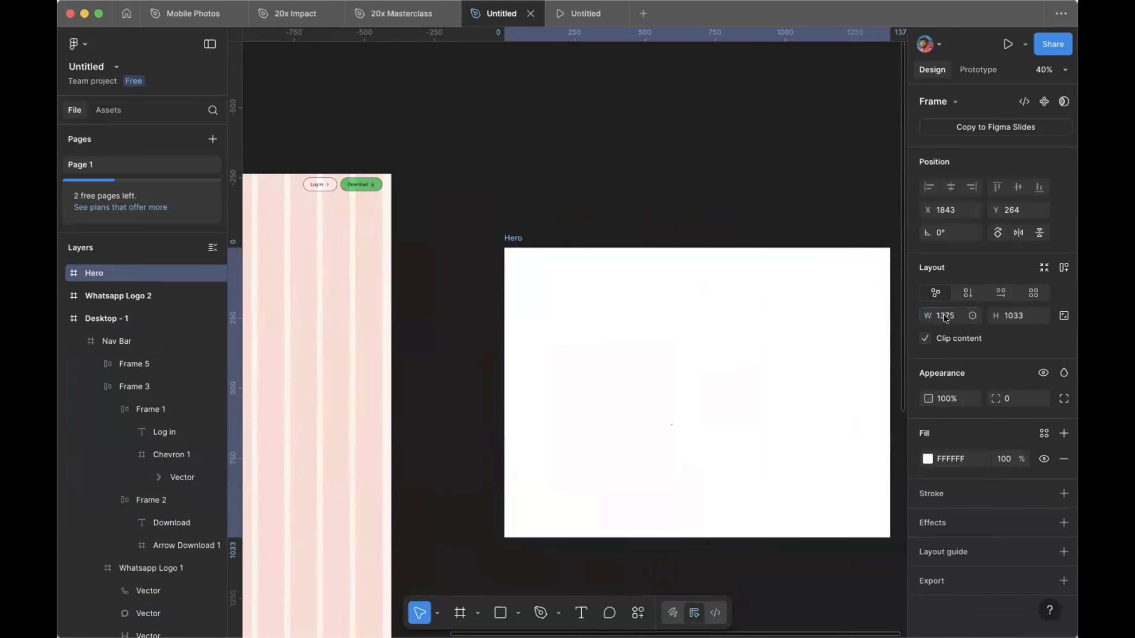
key("Return")
left_click(1013, 316)
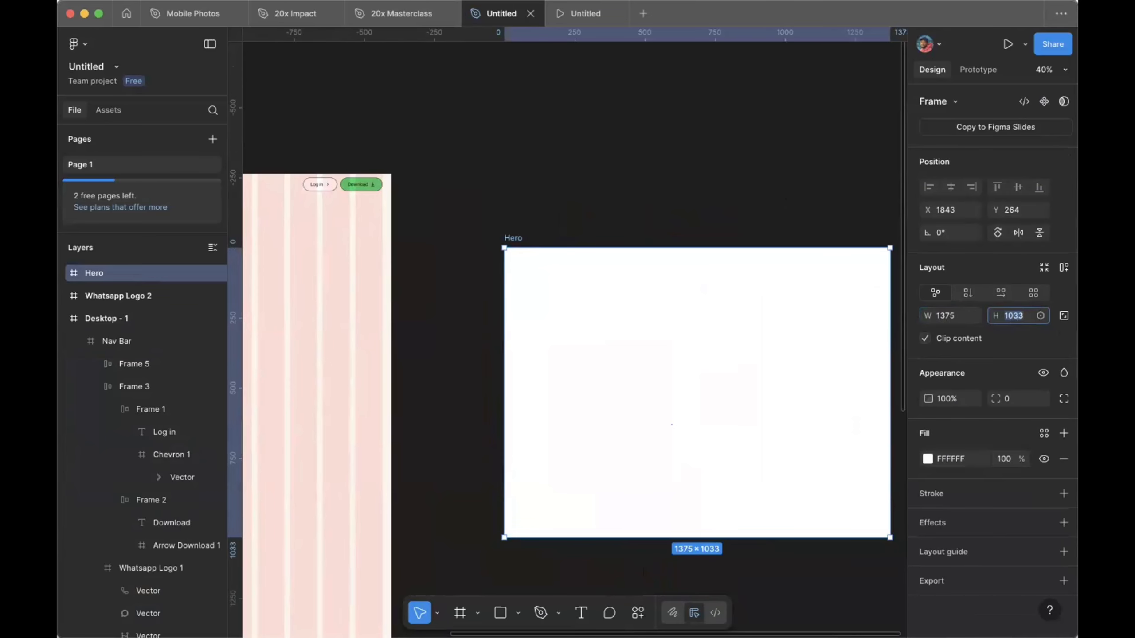
type("724")
key("Return")
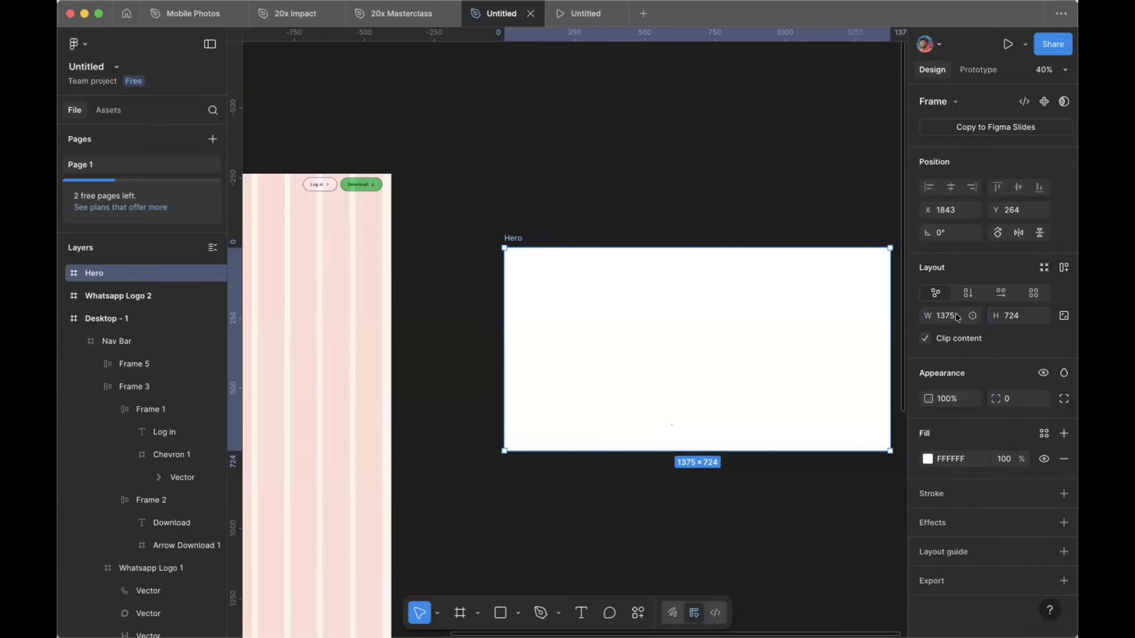
Step: Give the Hero frame a corner radius of 24
scroll(747, 284, "right", 2)
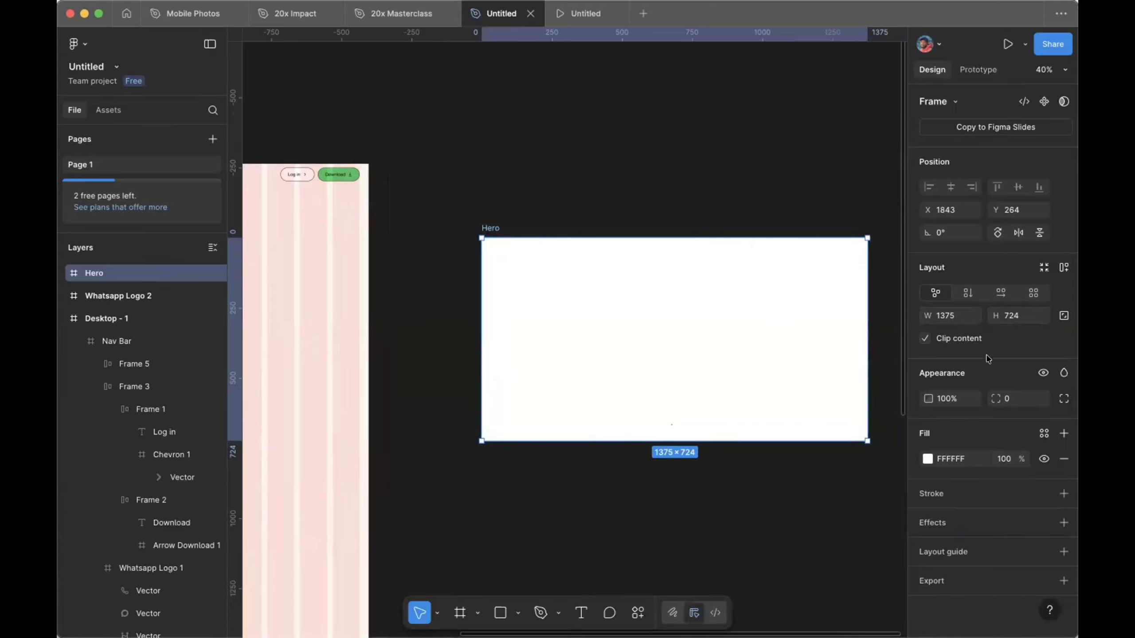
left_click(1006, 398)
type("24")
key("Return")
left_click(719, 163)
scroll(718, 163, "down", 5)
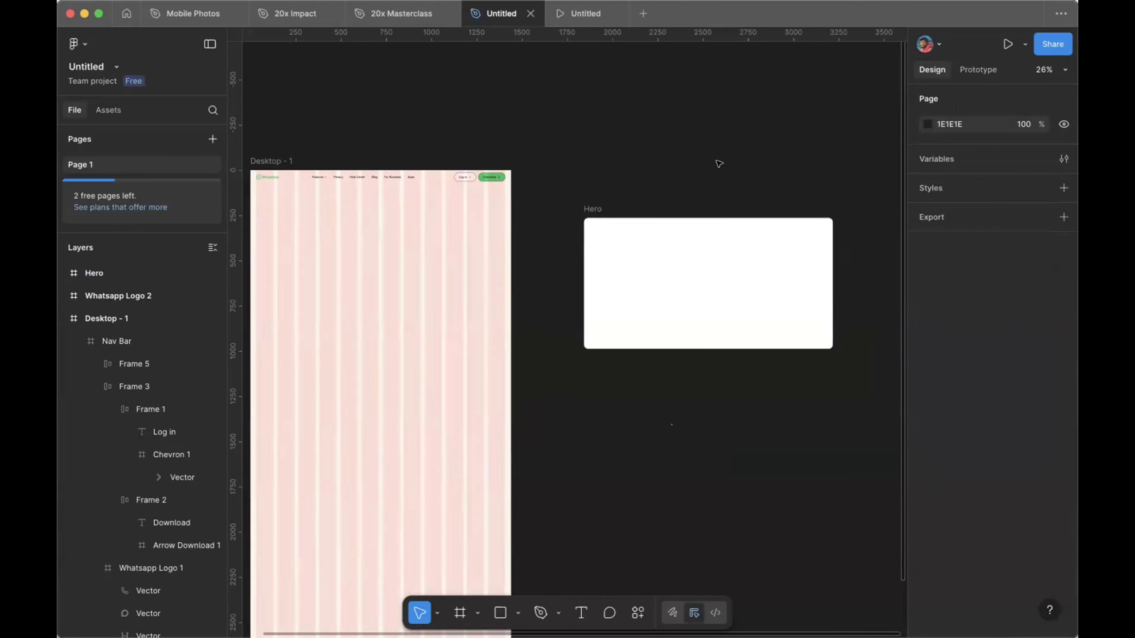
scroll(719, 164, "up", 5)
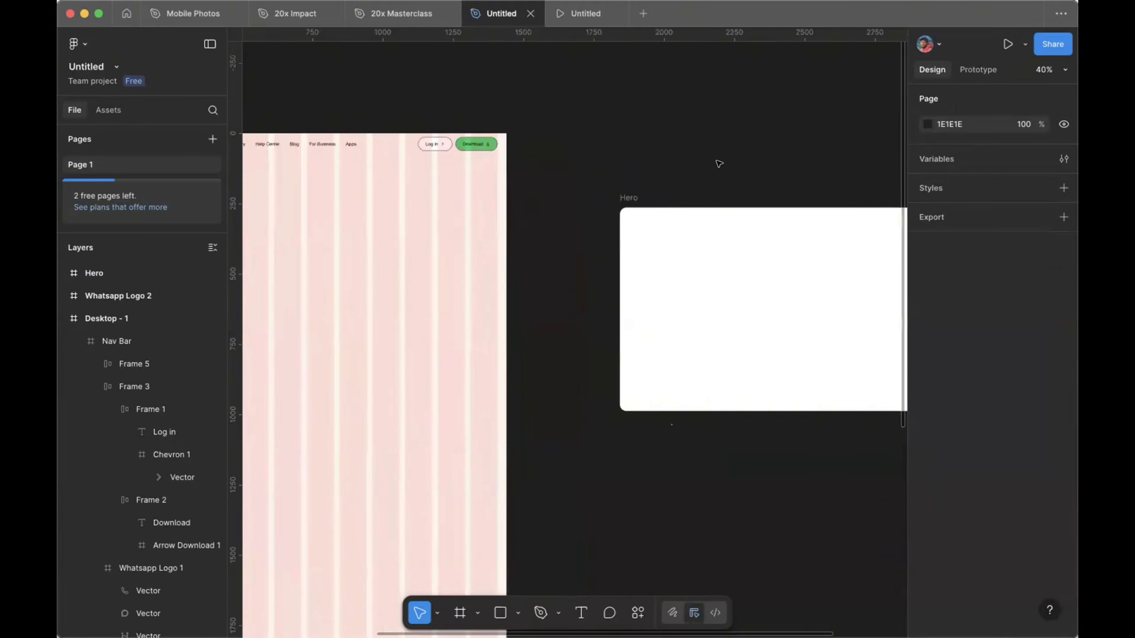
scroll(719, 163, "down", 2)
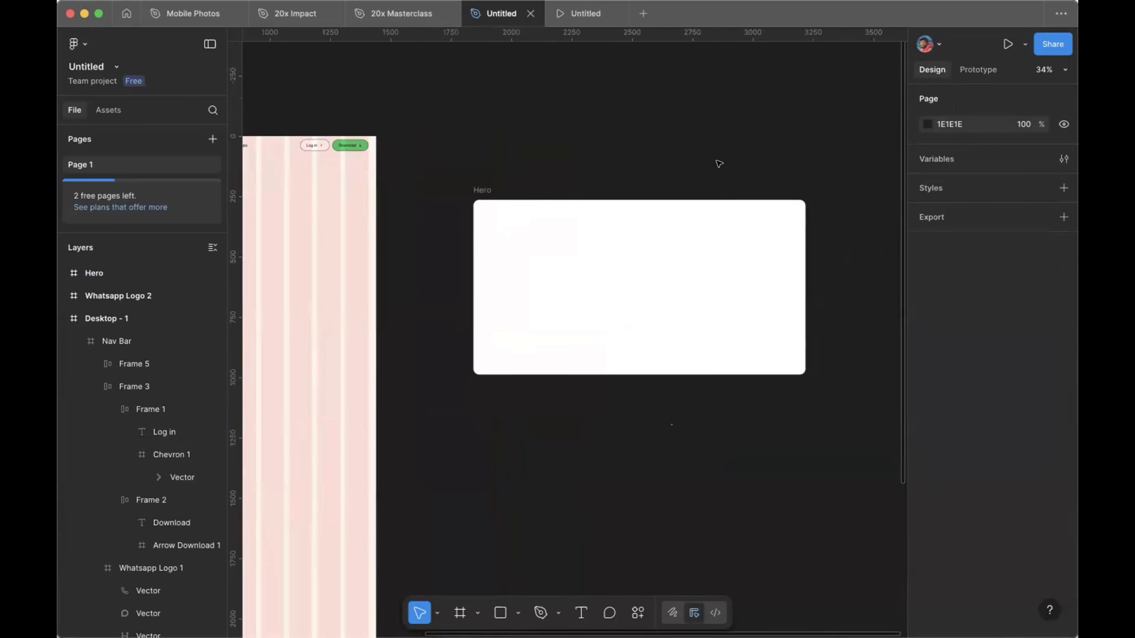
left_click(481, 189)
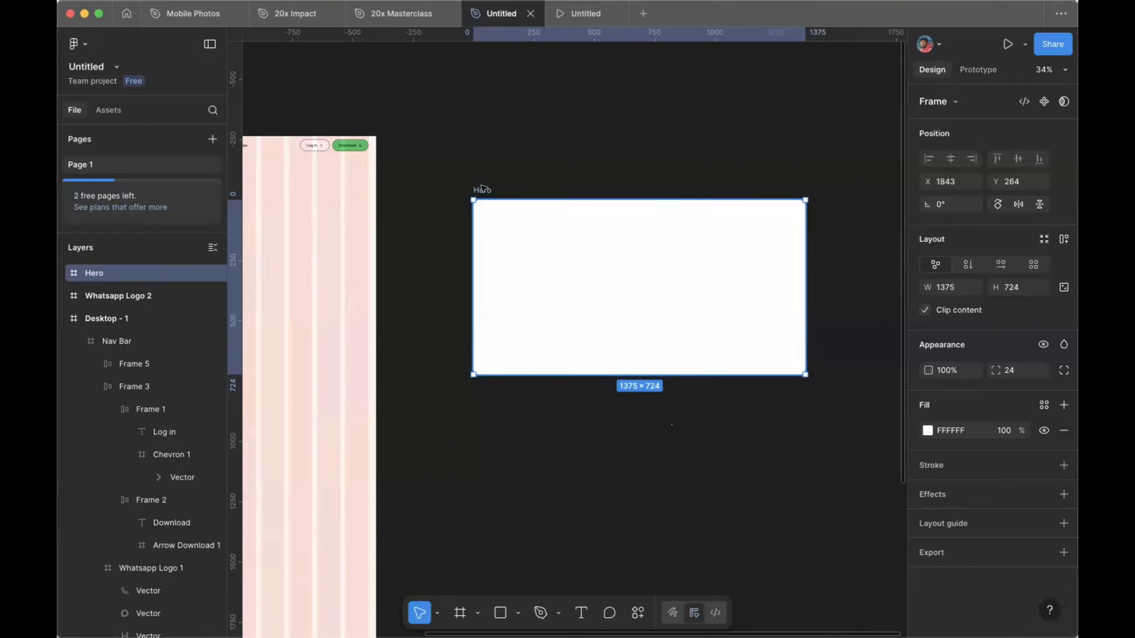
key("super+Tab")
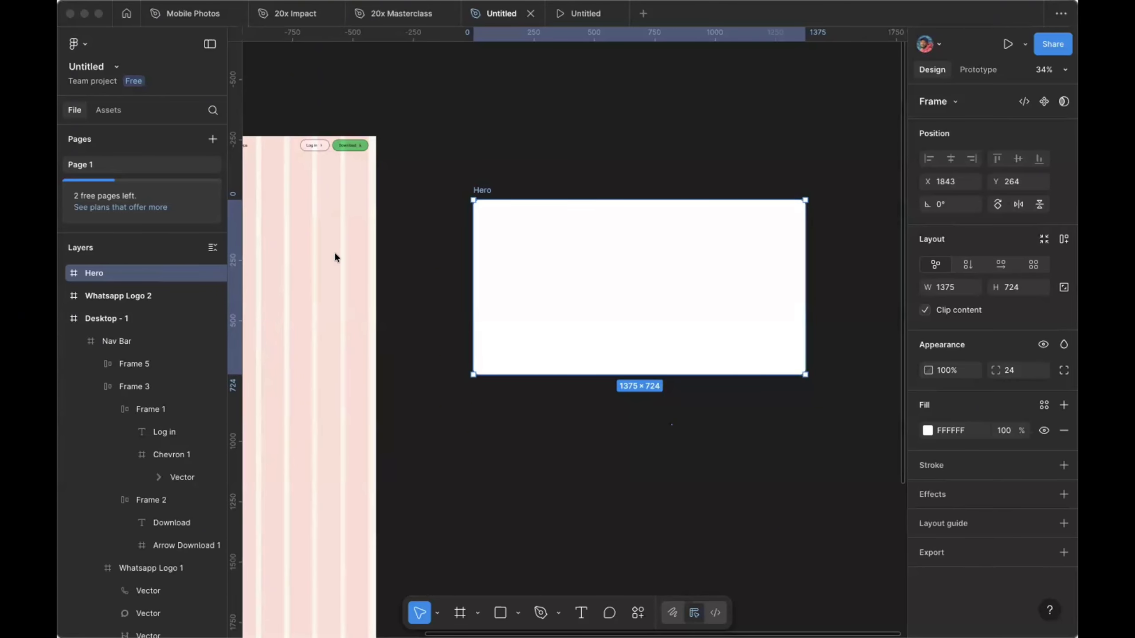
Step: Bring the two-women photo onto the canvas and nest it inside Hero at X 0, Y 0
left_click_drag(335, 253, 424, 584)
scroll(560, 420, "down", 5)
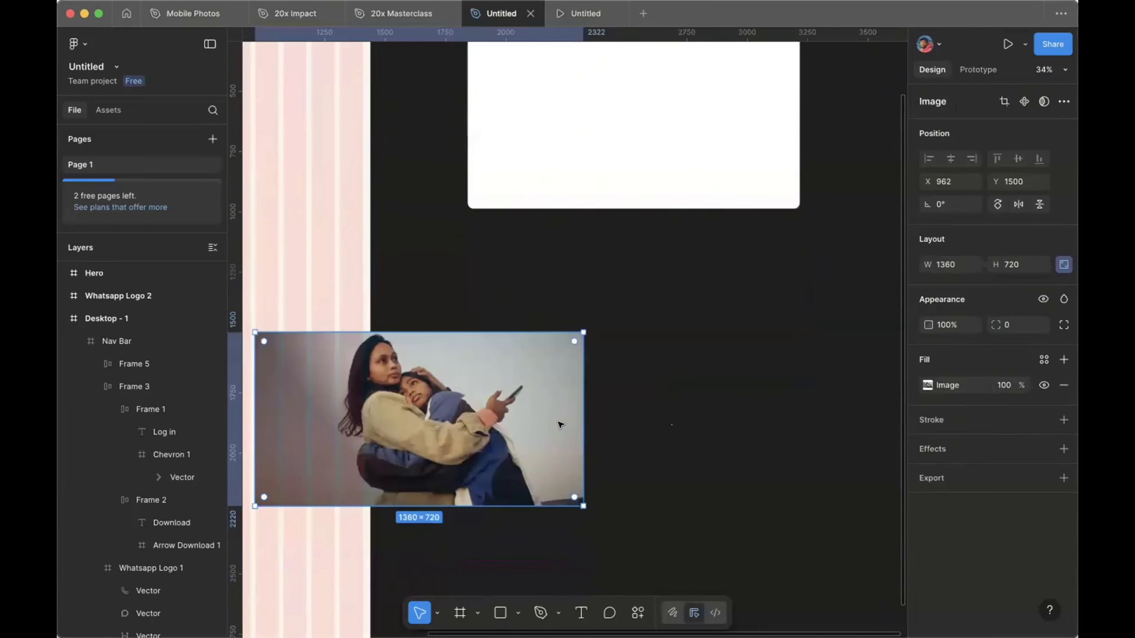
left_click_drag(490, 371, 706, 342)
scroll(705, 343, "up", 2)
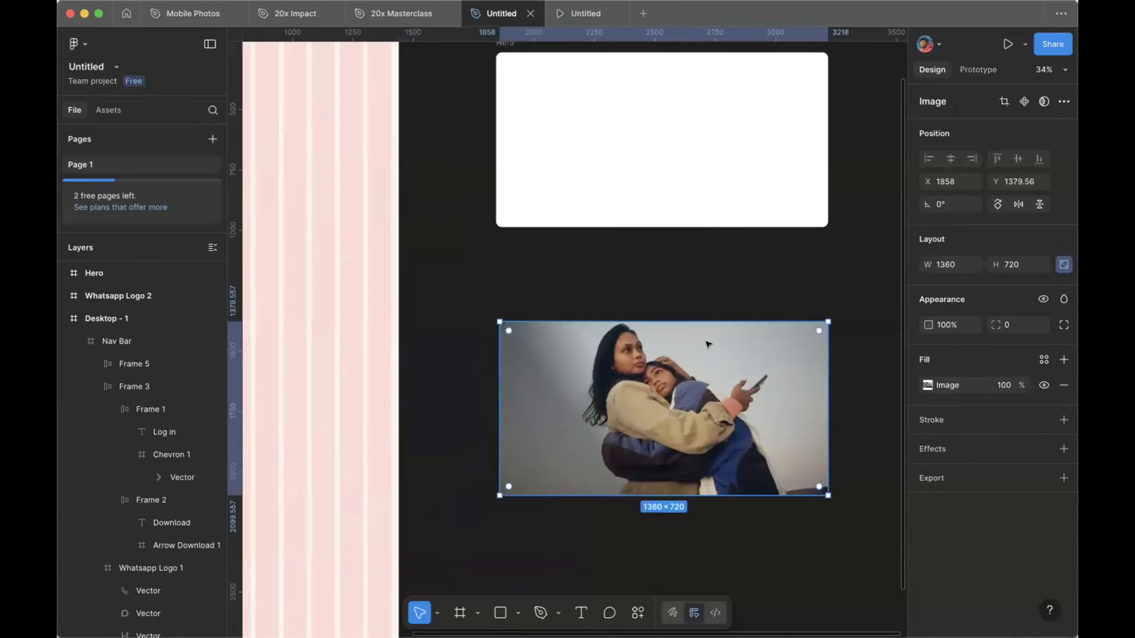
scroll(705, 343, "right", 1)
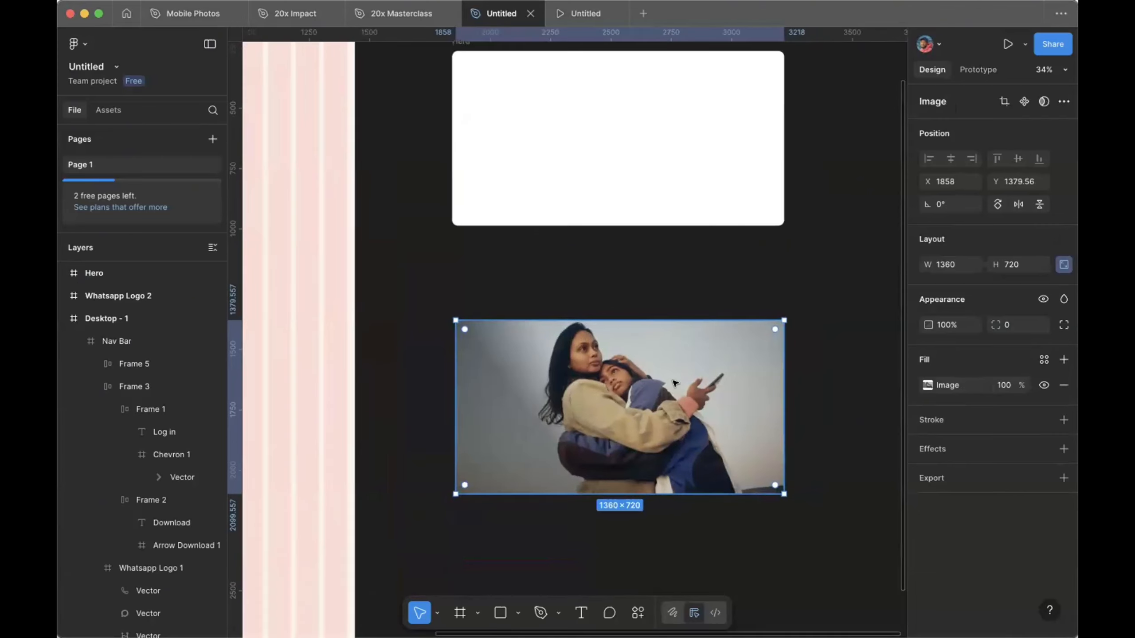
scroll(674, 383, "up", 2)
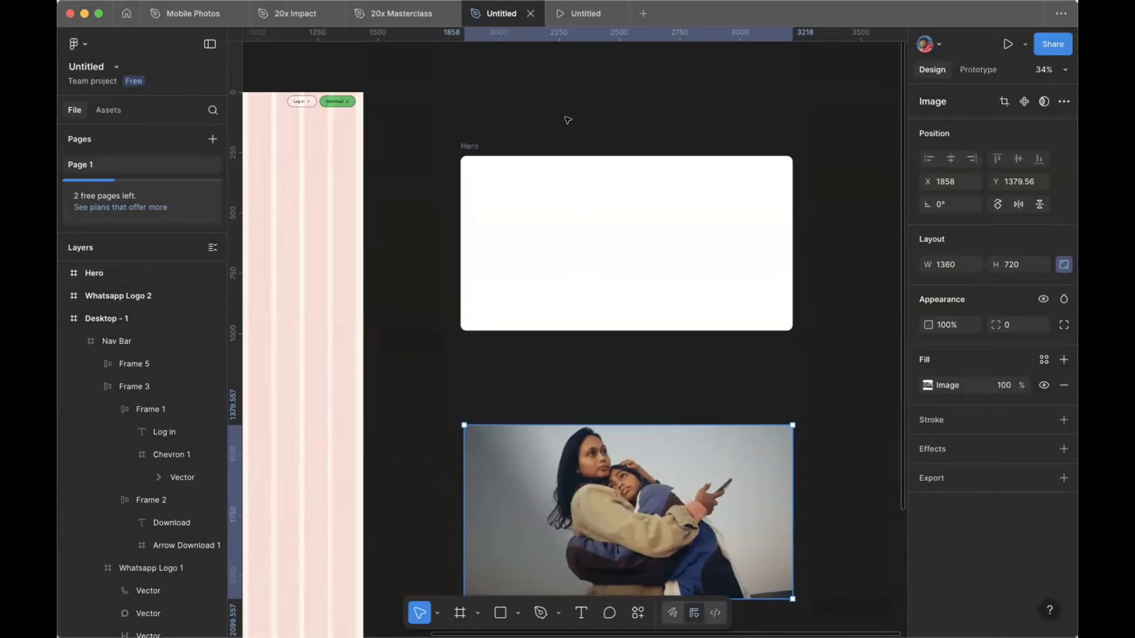
scroll(508, 192, "down", 1)
scroll(508, 192, "right", 1)
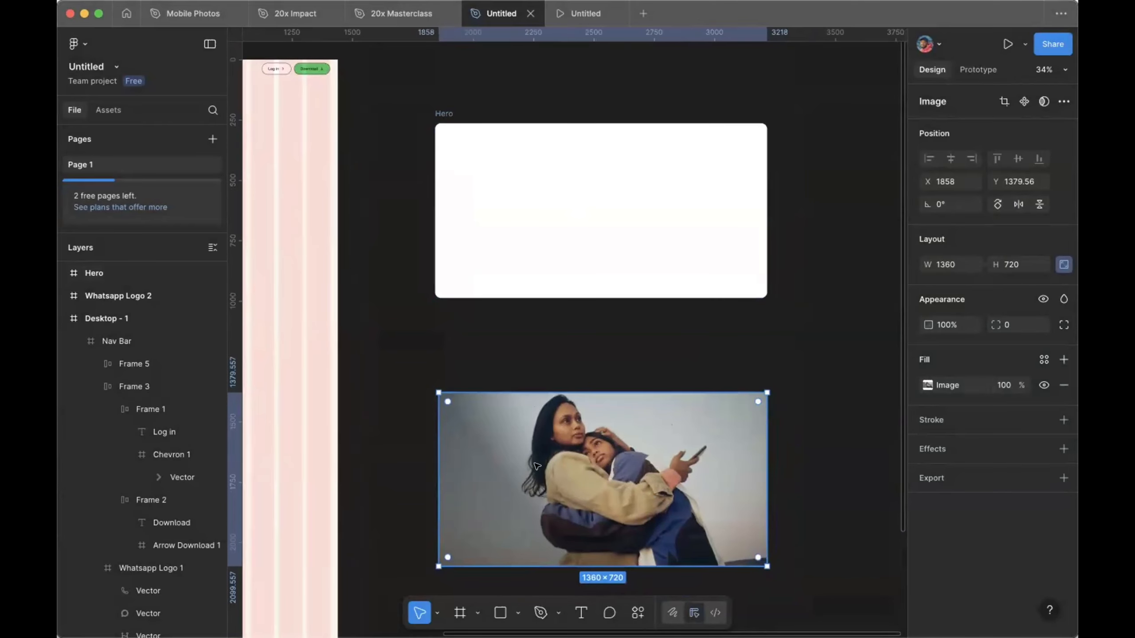
left_click_drag(536, 466, 531, 198)
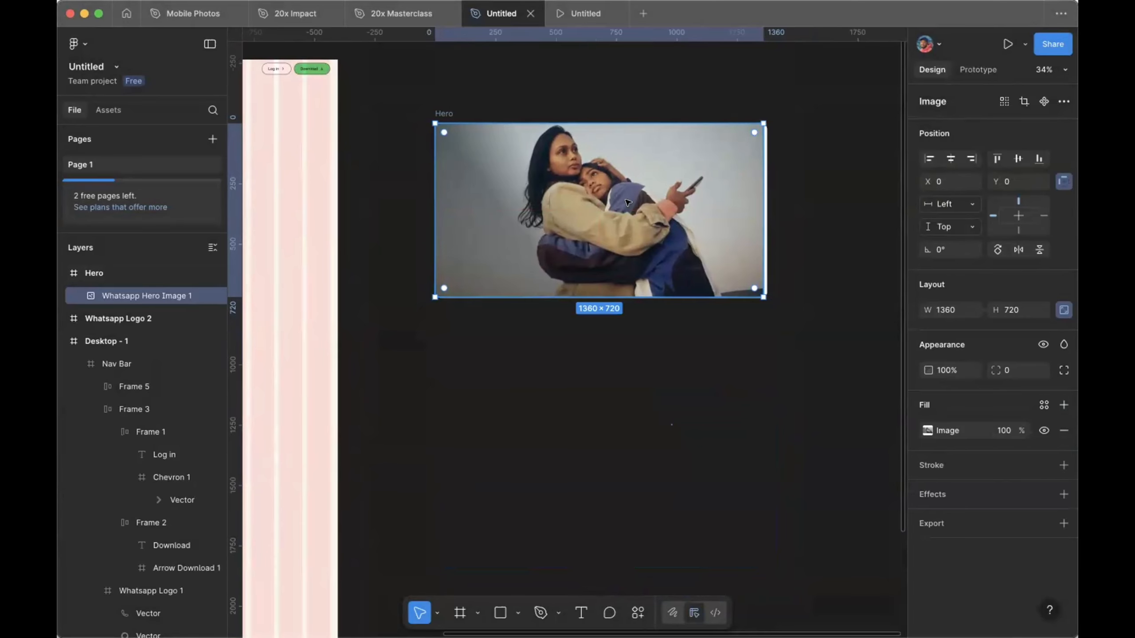
Step: Scale the hero photo proportionally from its corner to about 1383 × 732
scroll(743, 183, "up", 3)
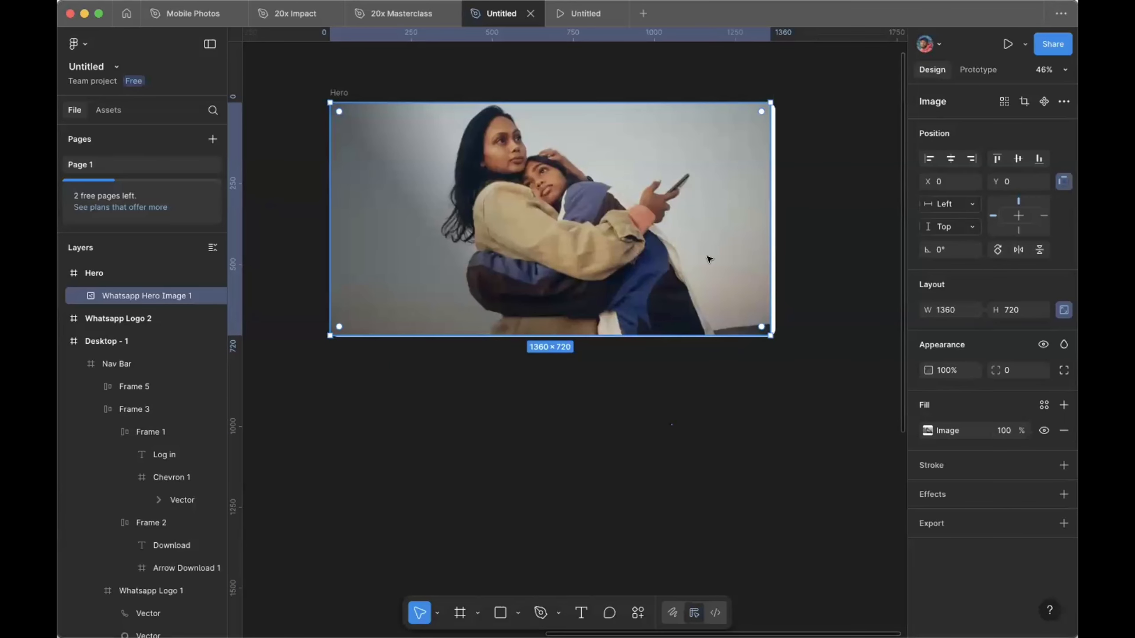
scroll(710, 259, "up", 10)
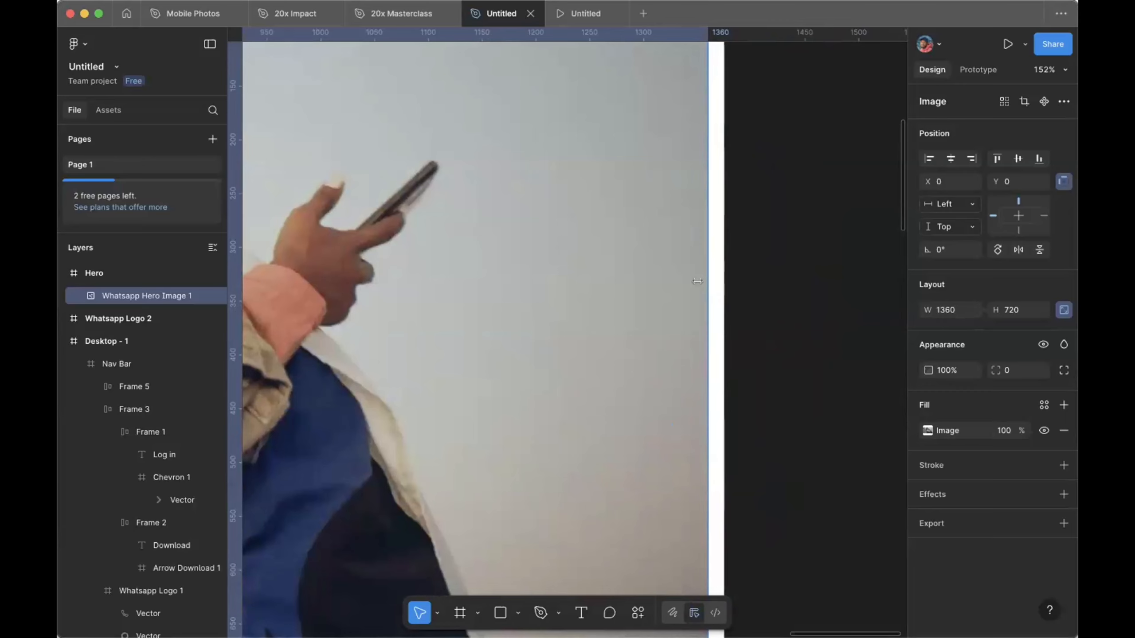
scroll(697, 281, "down", 10)
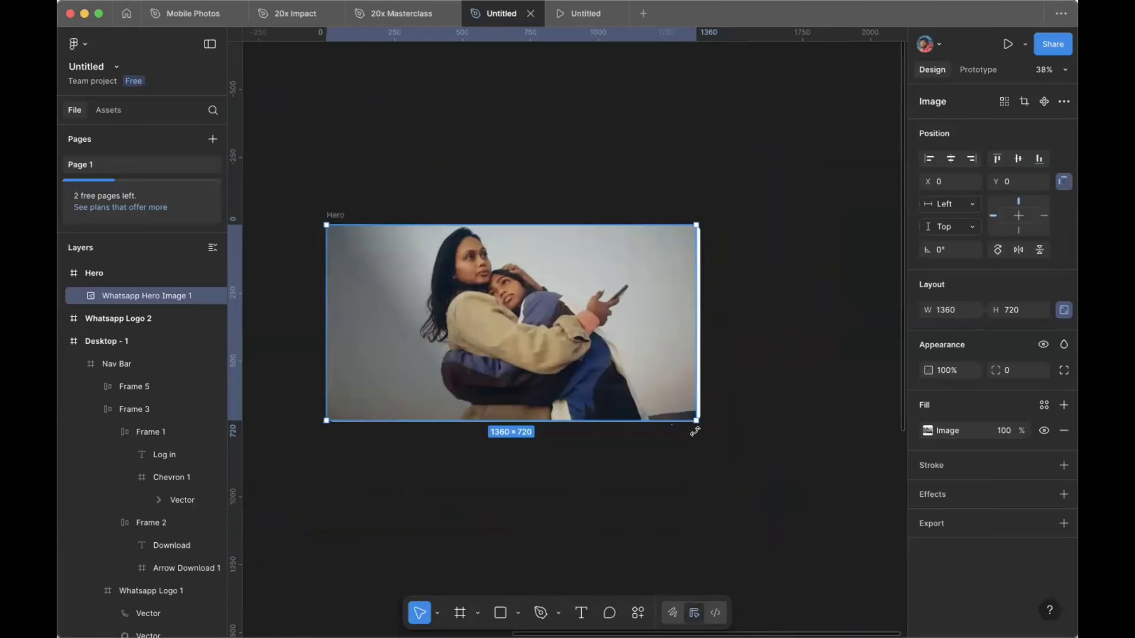
scroll(694, 431, "up", 6)
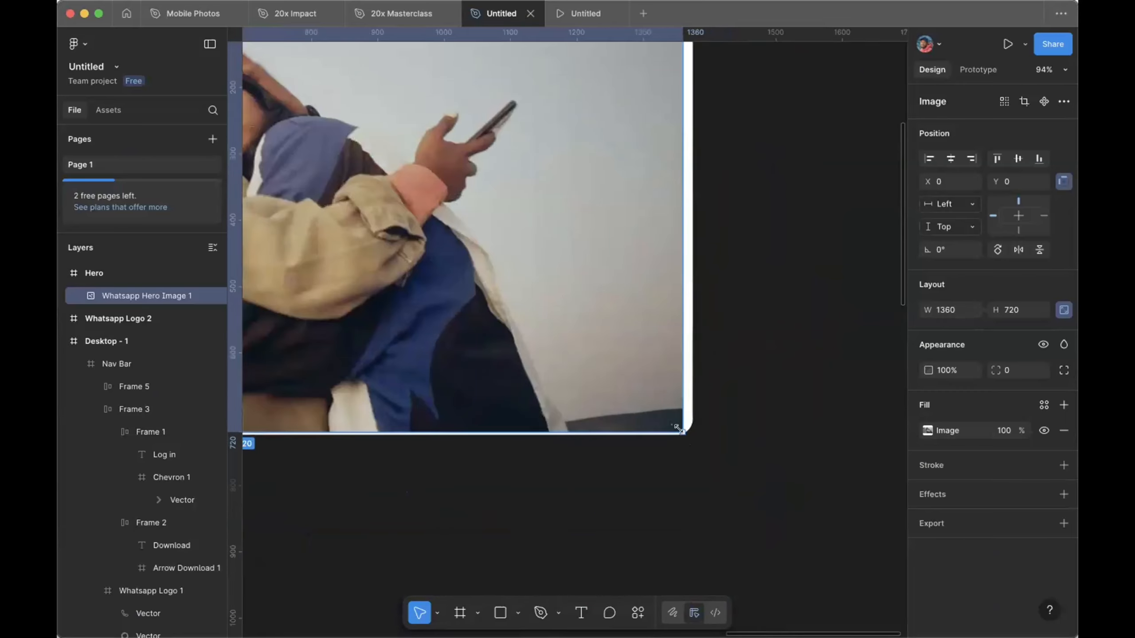
left_click_drag(678, 428, 679, 428)
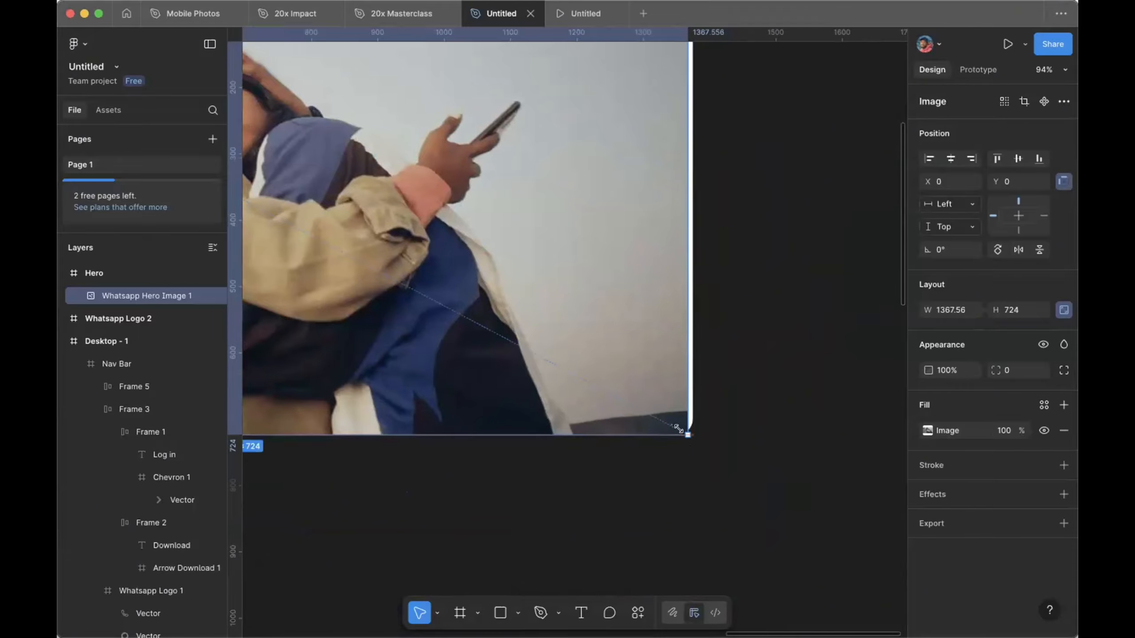
left_click_drag(690, 442, 697, 440)
Step: Check the photo's fill settings, then deselect the photo
scroll(536, 313, "left", 10)
scroll(536, 313, "up", 4)
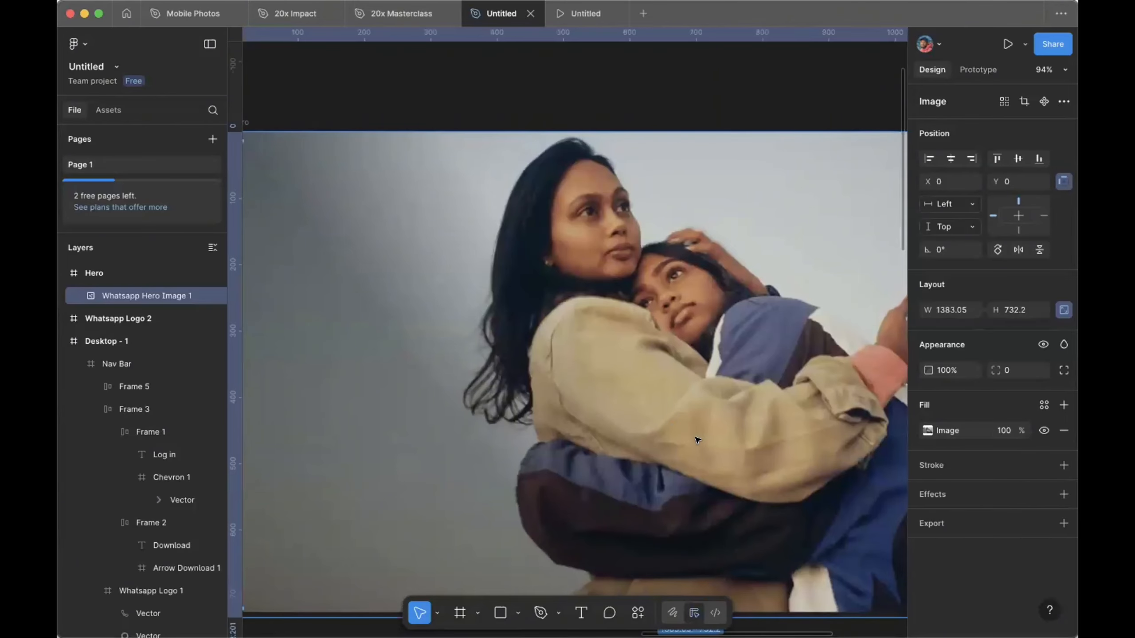
scroll(430, 216, "left", 2)
double_click(430, 216)
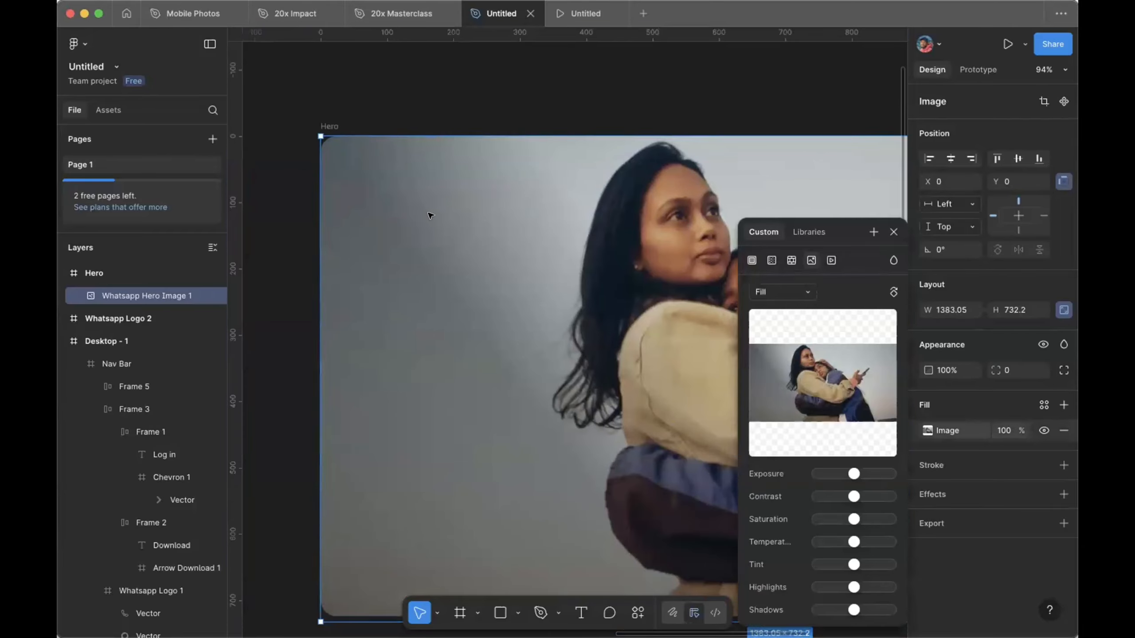
scroll(431, 215, "down", 1)
left_click(892, 230)
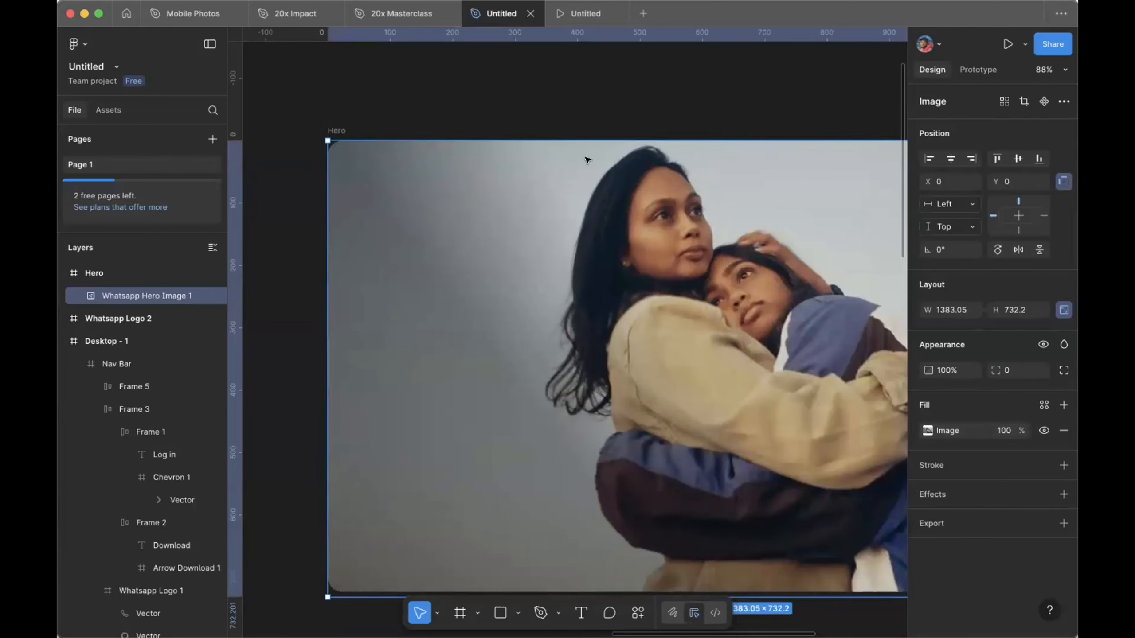
left_click(592, 128)
scroll(593, 128, "down", 5)
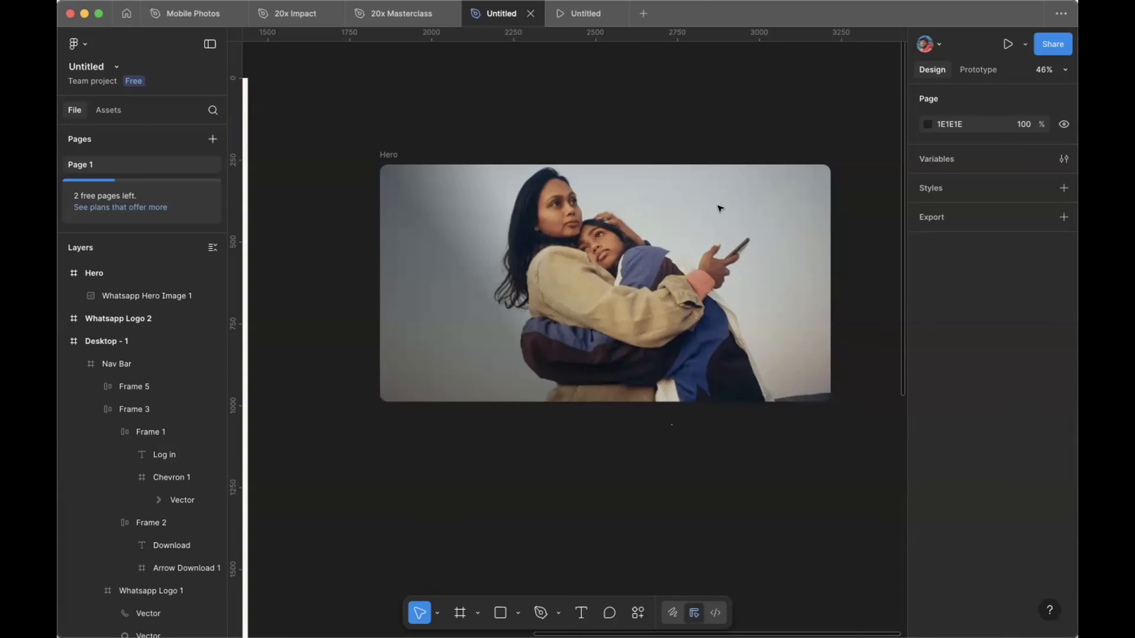
Step: Add a two-line text layer 'Message' / 'privately' below the photo, postponing the update prompt
left_click(580, 612)
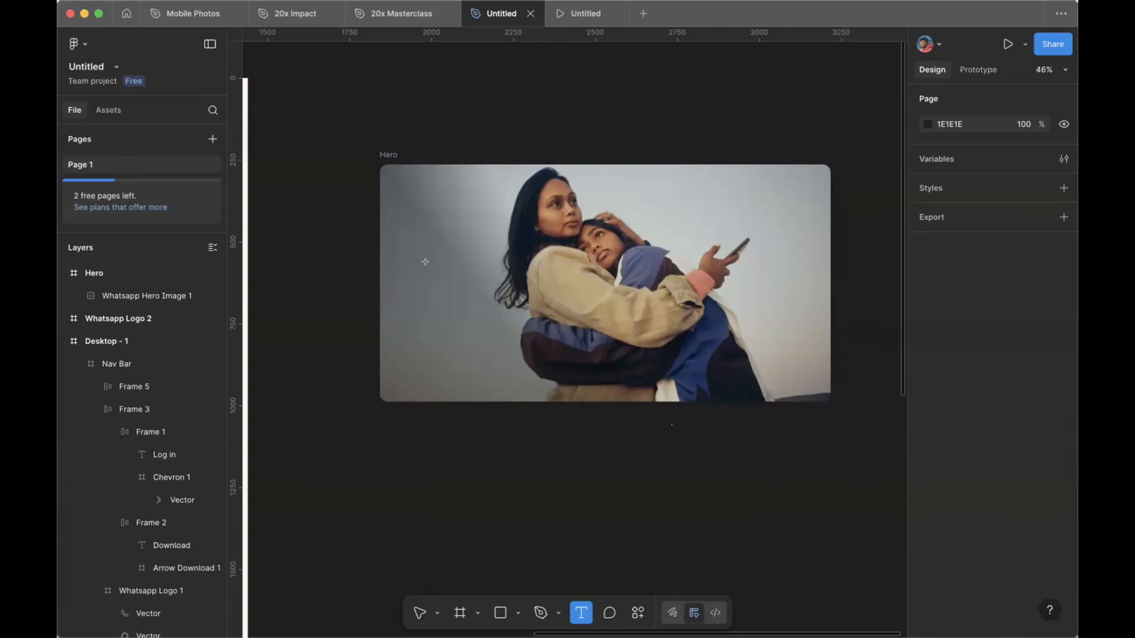
scroll(430, 442, "up", 2)
scroll(430, 442, "up", 2)
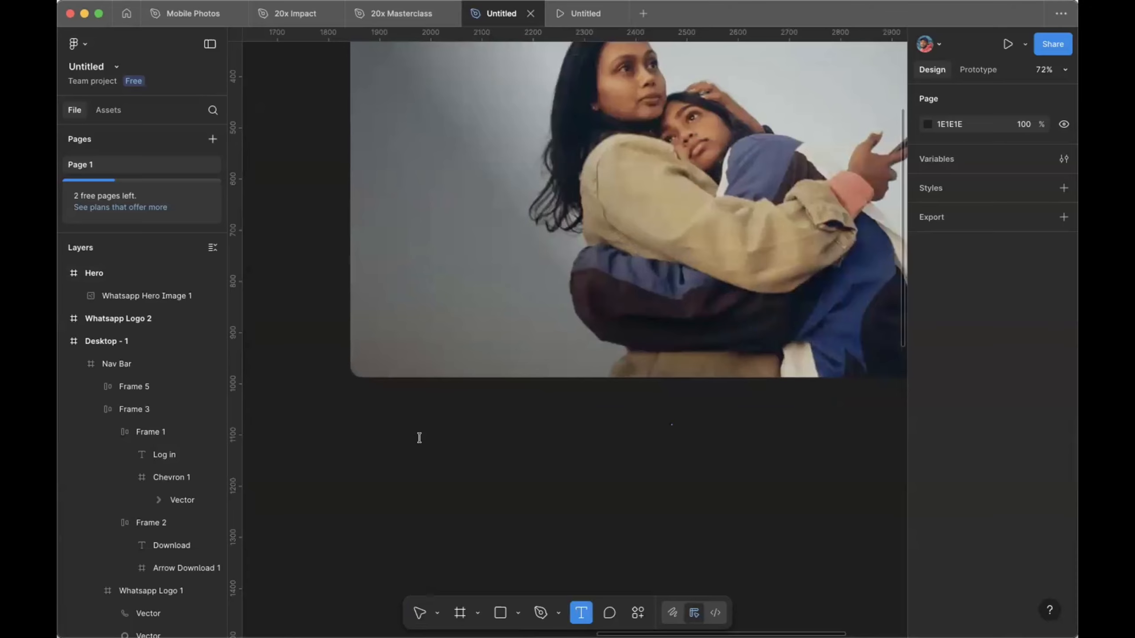
left_click(422, 442)
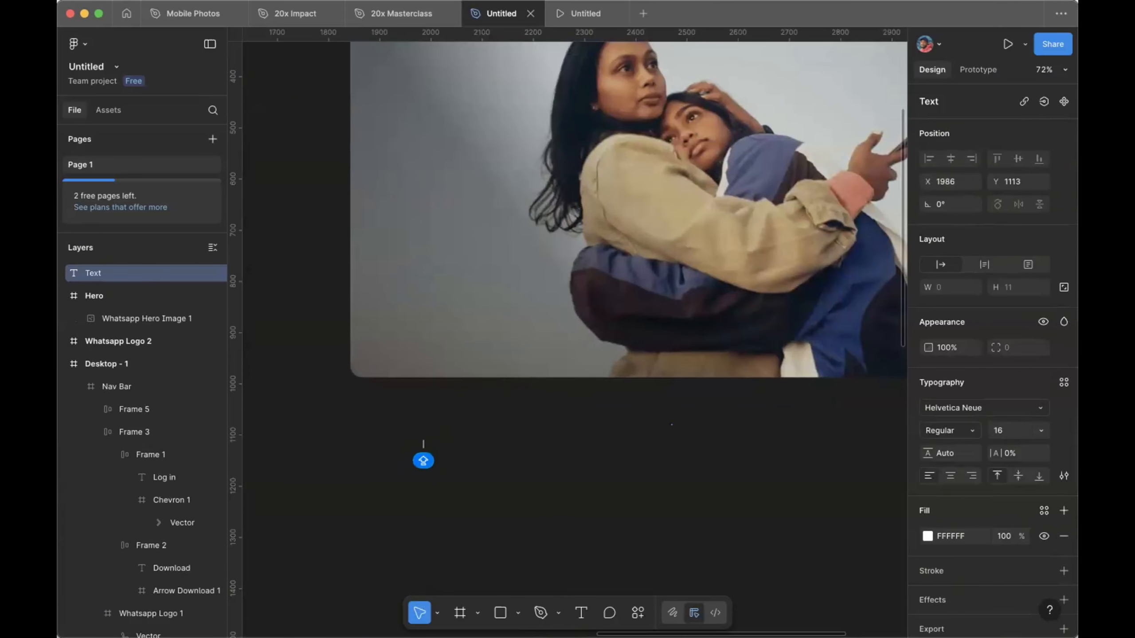
type("Mes")
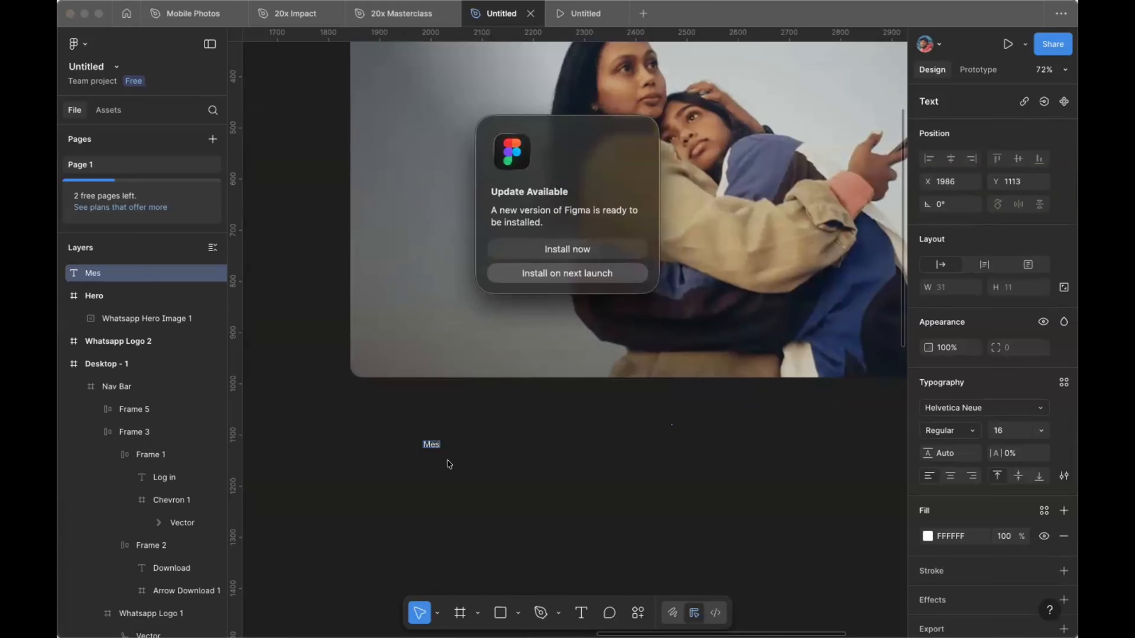
left_click(567, 273)
scroll(427, 478, "up", 3)
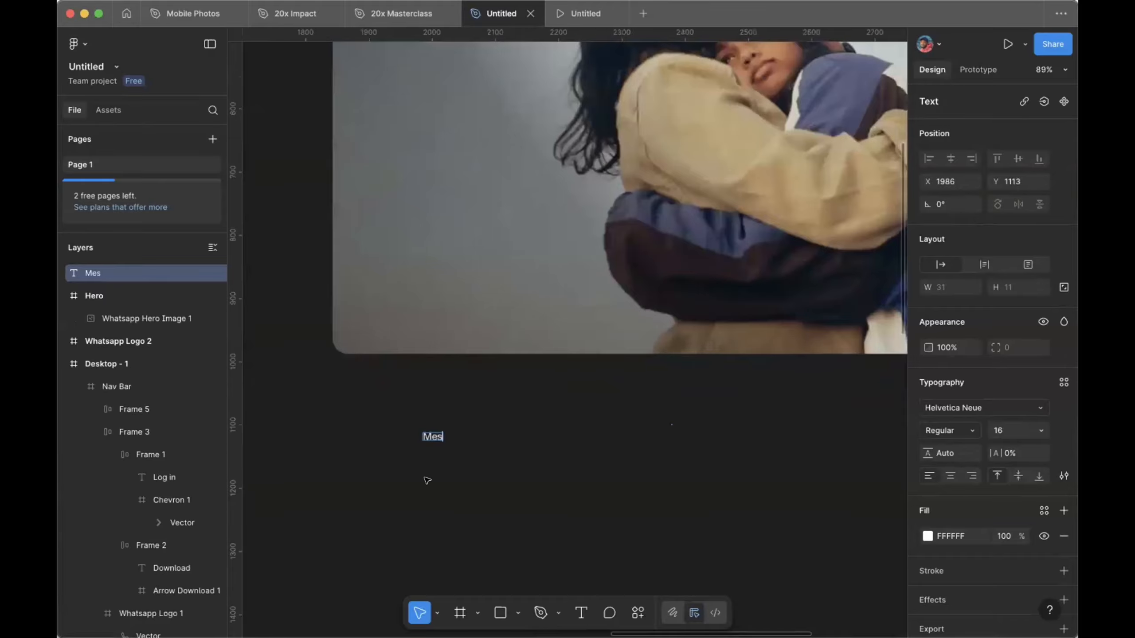
scroll(427, 480, "up", 5)
type("sag")
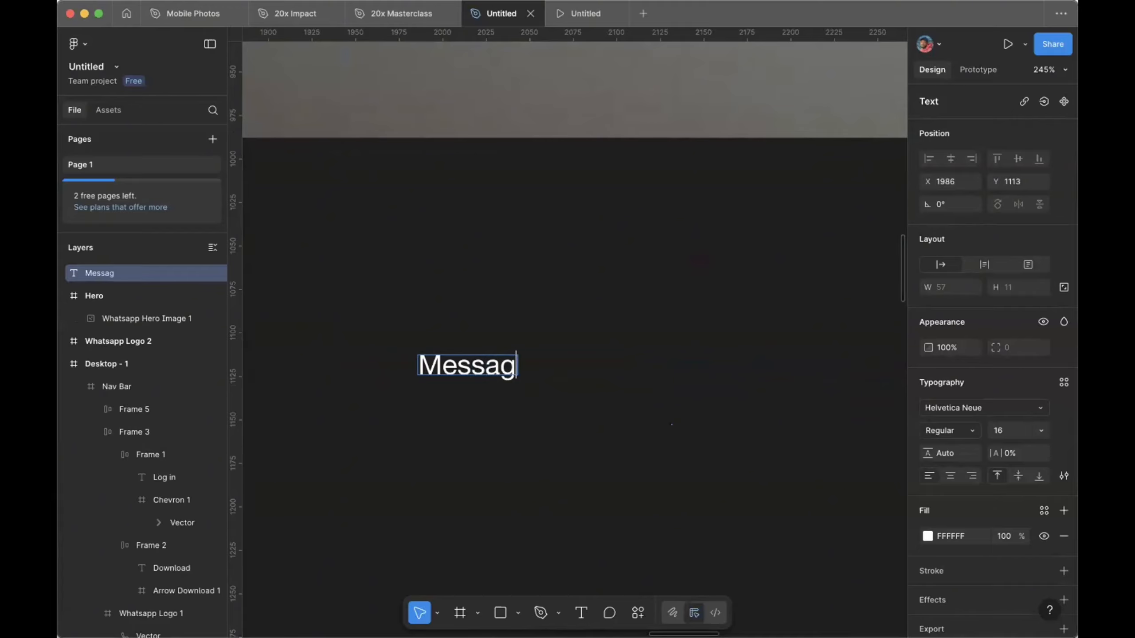
type("e")
key("Return")
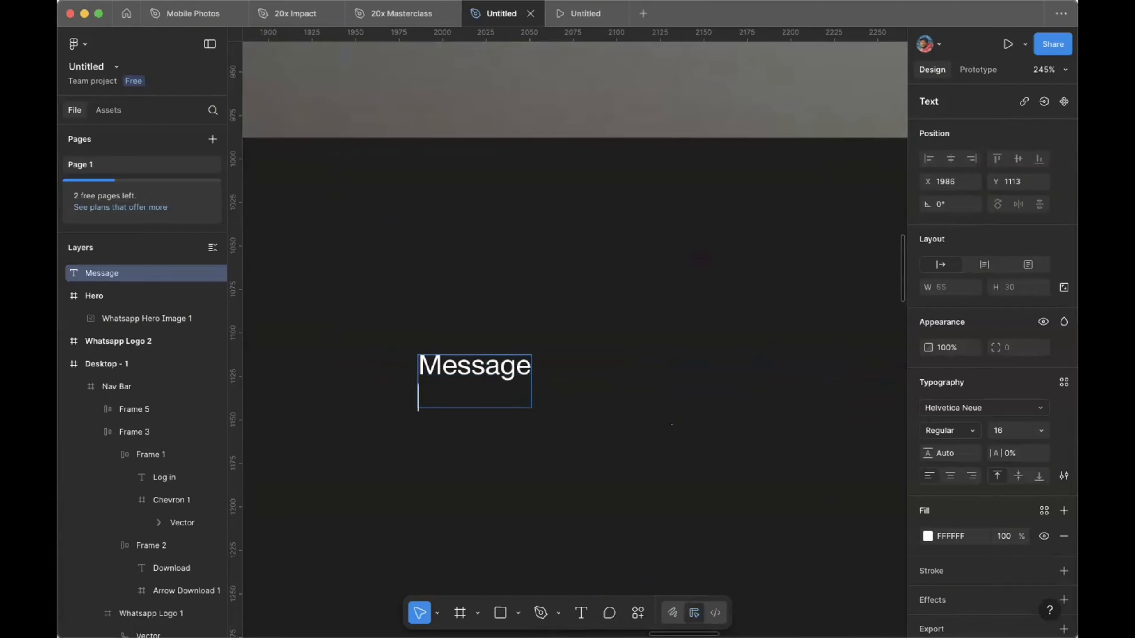
type("priva")
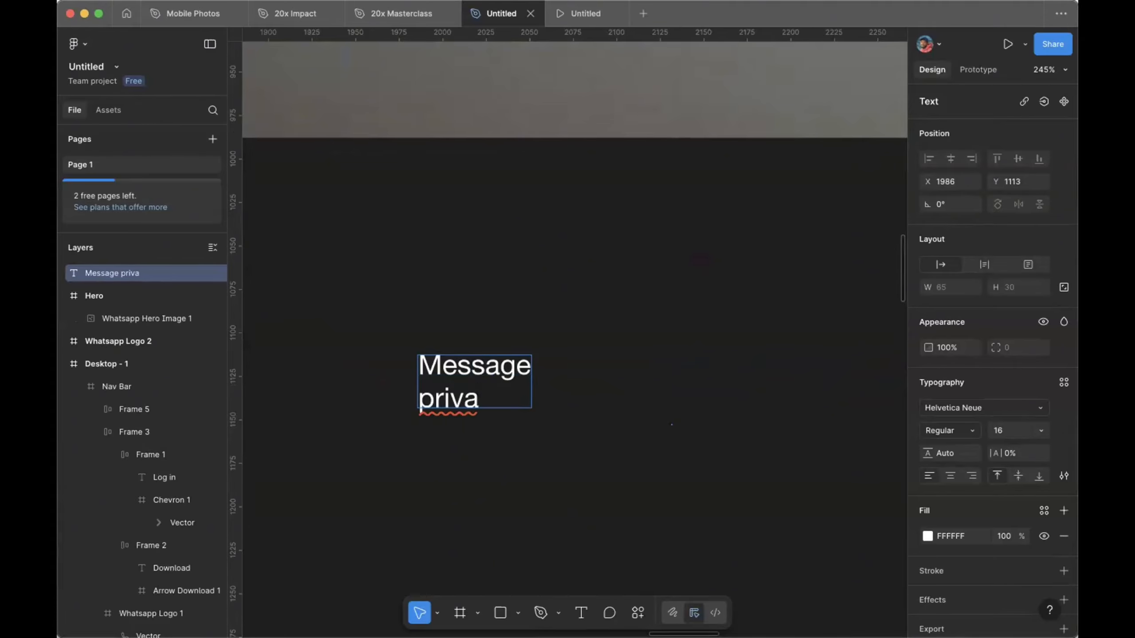
type("tely")
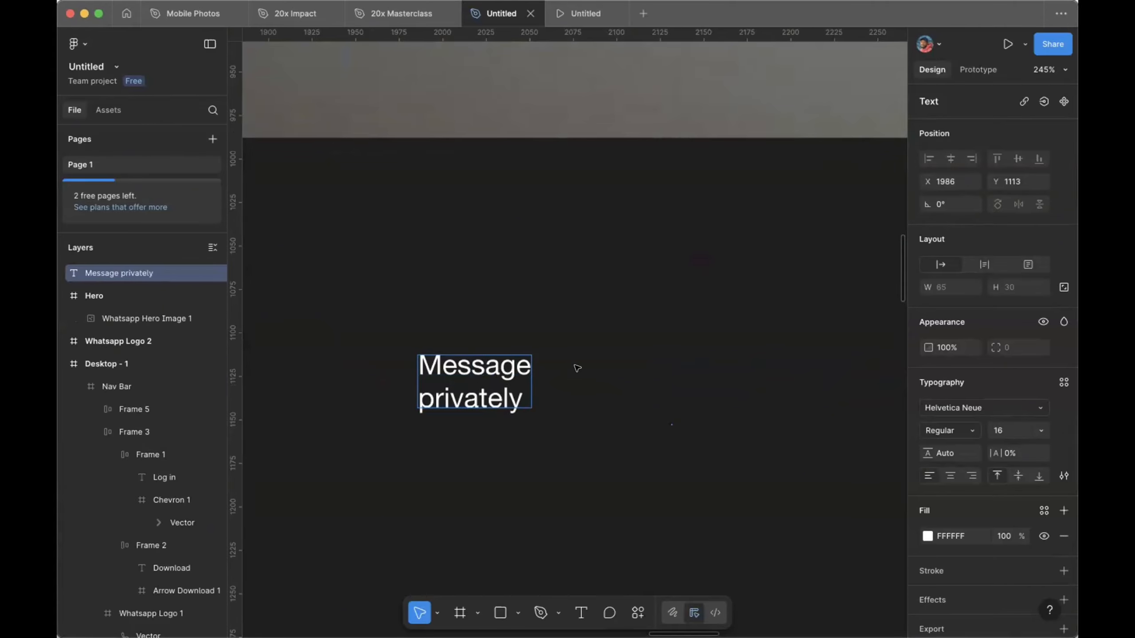
key("Escape")
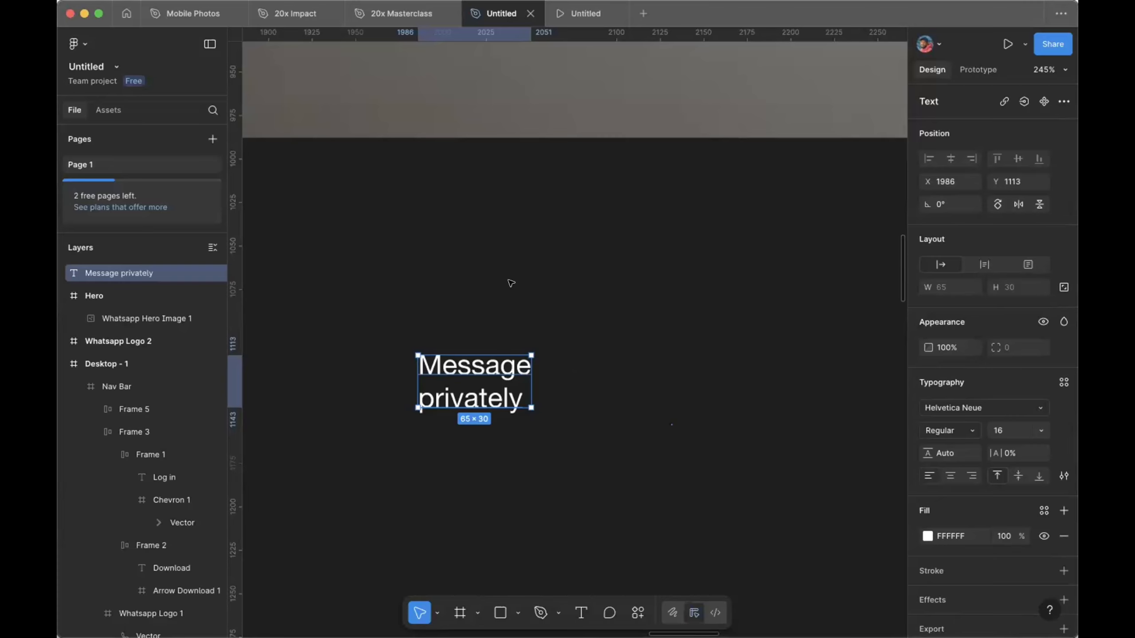
scroll(509, 283, "down", 5)
Step: Set the 'Message privately' text to font size 76 and move it up-left toward the photo
scroll(532, 447, "up", 3)
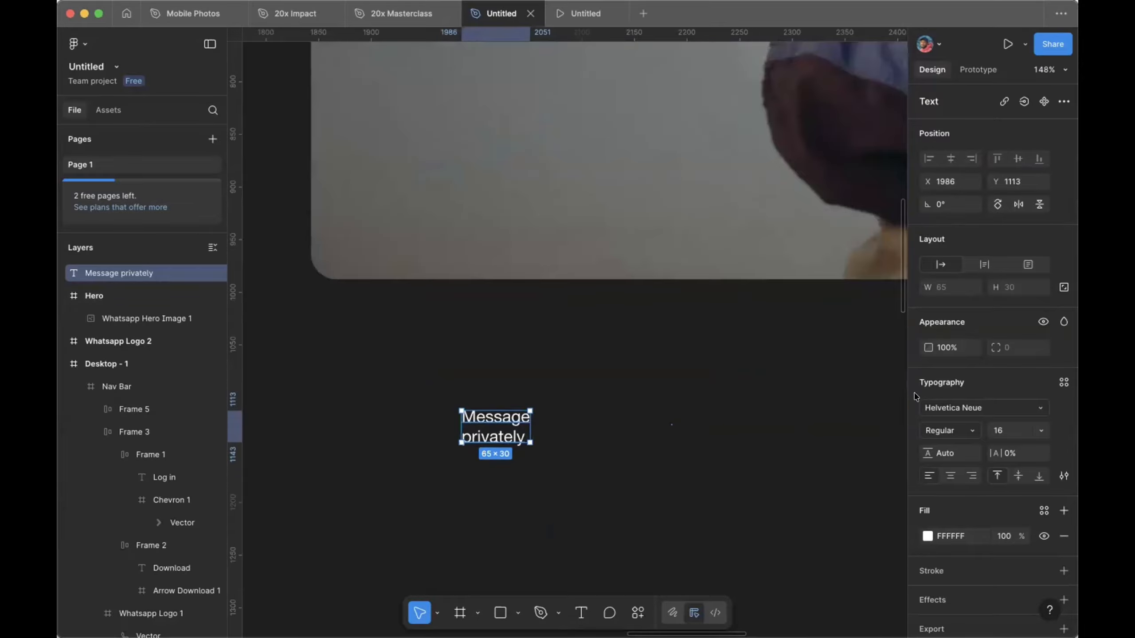
left_click(1003, 431)
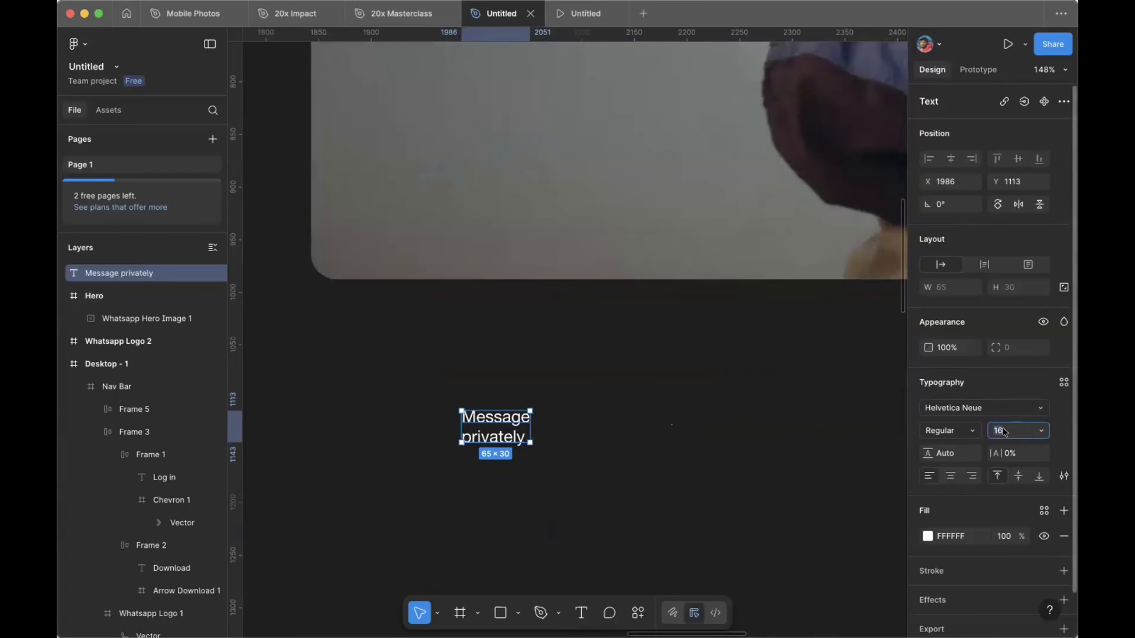
type("76")
key("Return")
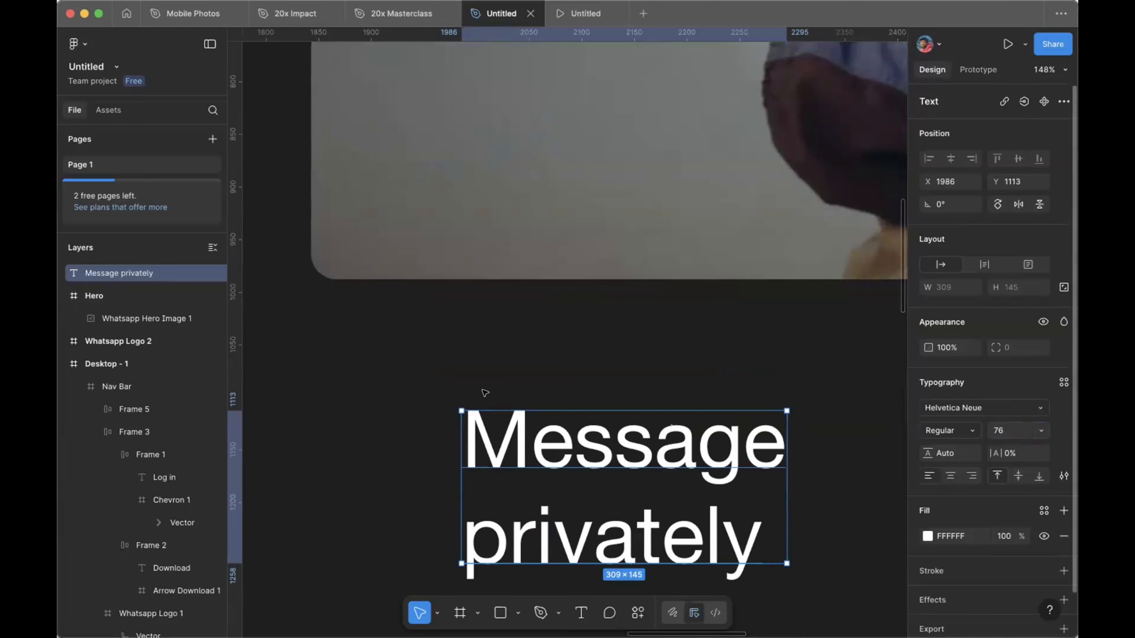
scroll(485, 391, "down", 3)
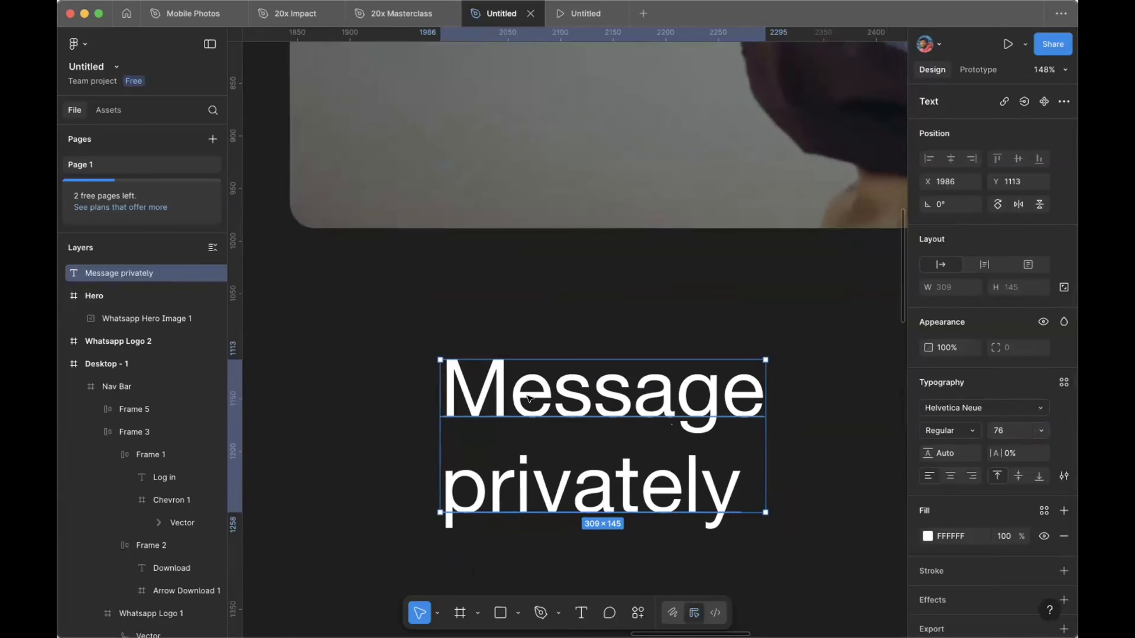
left_click_drag(528, 396, 494, 337)
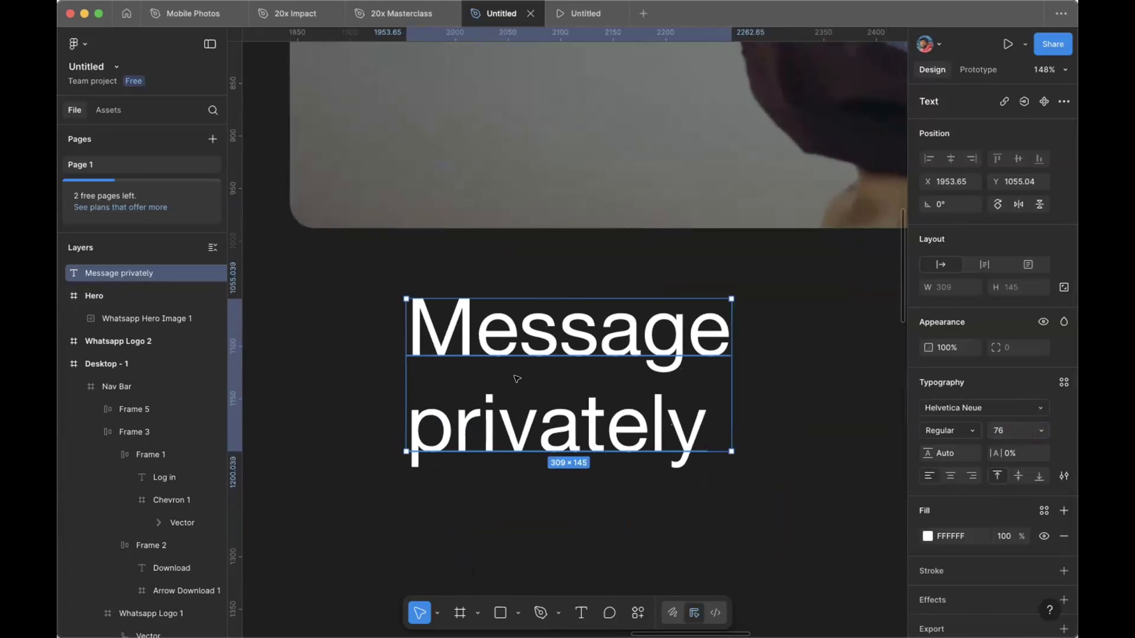
Step: Give the heading a line height of 81, shrinking its box to 309 × 135
left_click(951, 454)
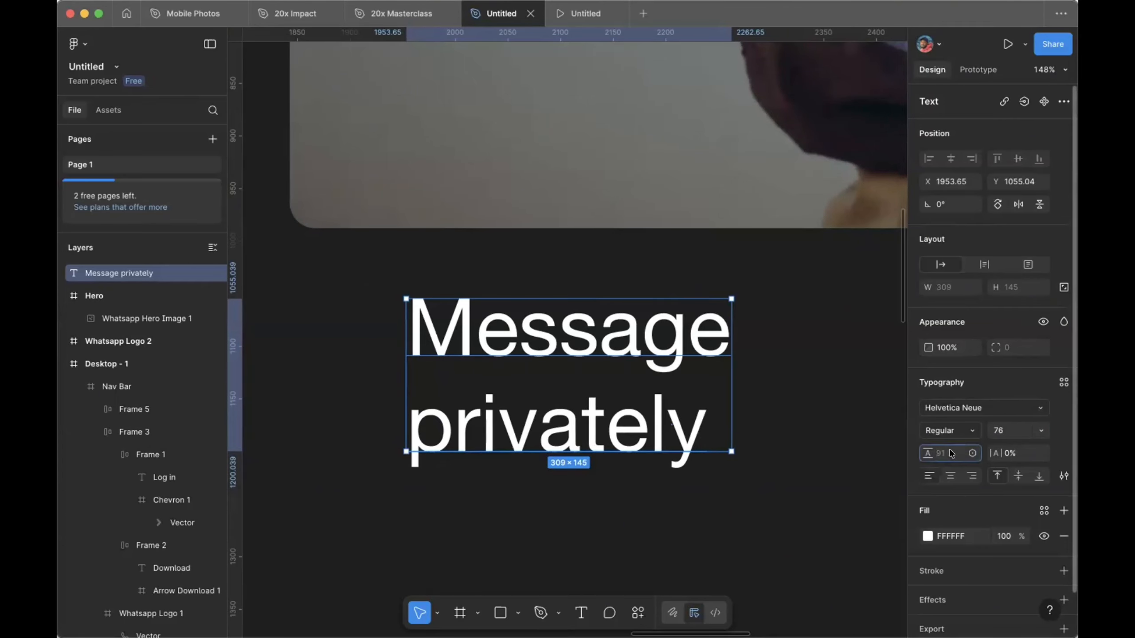
type("81")
key("Return")
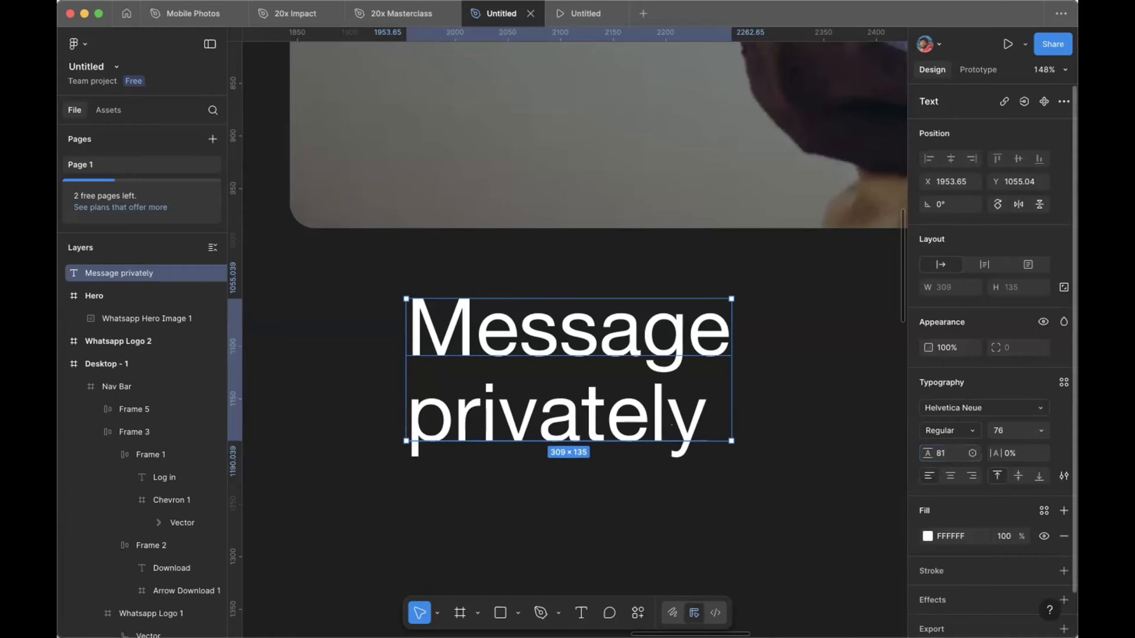
key("super+z")
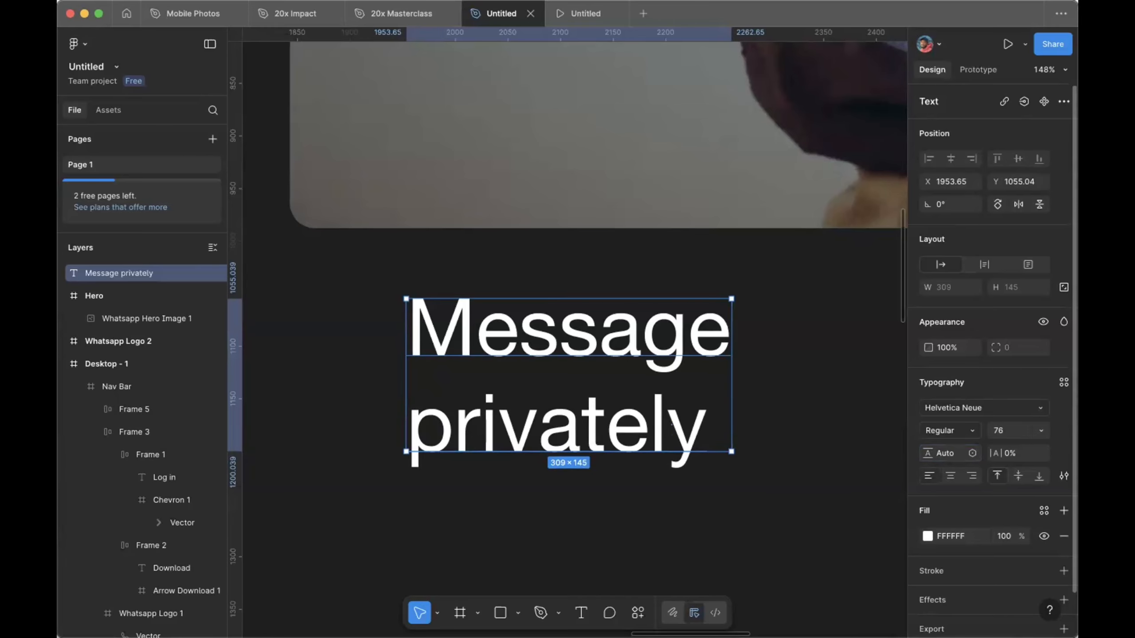
left_click(953, 453)
key("Down")
key("Down")
key("Down")
key("Down")
key("Down")
key("Down")
key("Down")
key("Down")
key("Down")
key("Down")
key("Down")
key("Down")
key("Down")
key("Down")
key("Down")
key("Down")
key("Down")
key("Down")
key("Down")
key("Down")
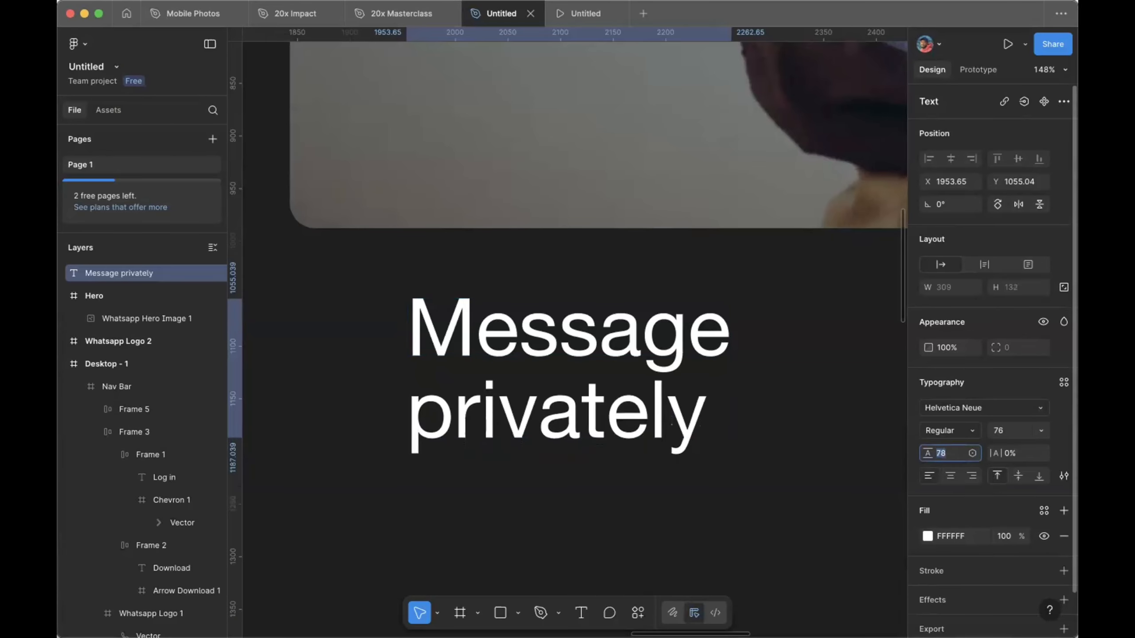
key("Down")
key("Down")
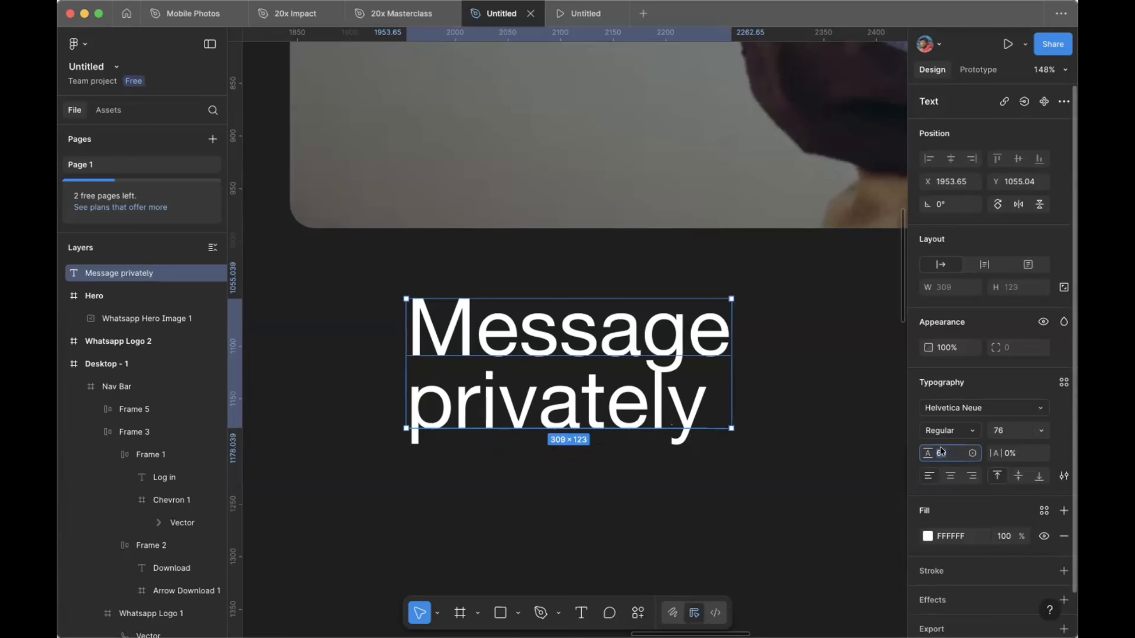
type("81")
key("Return")
left_click(1015, 453)
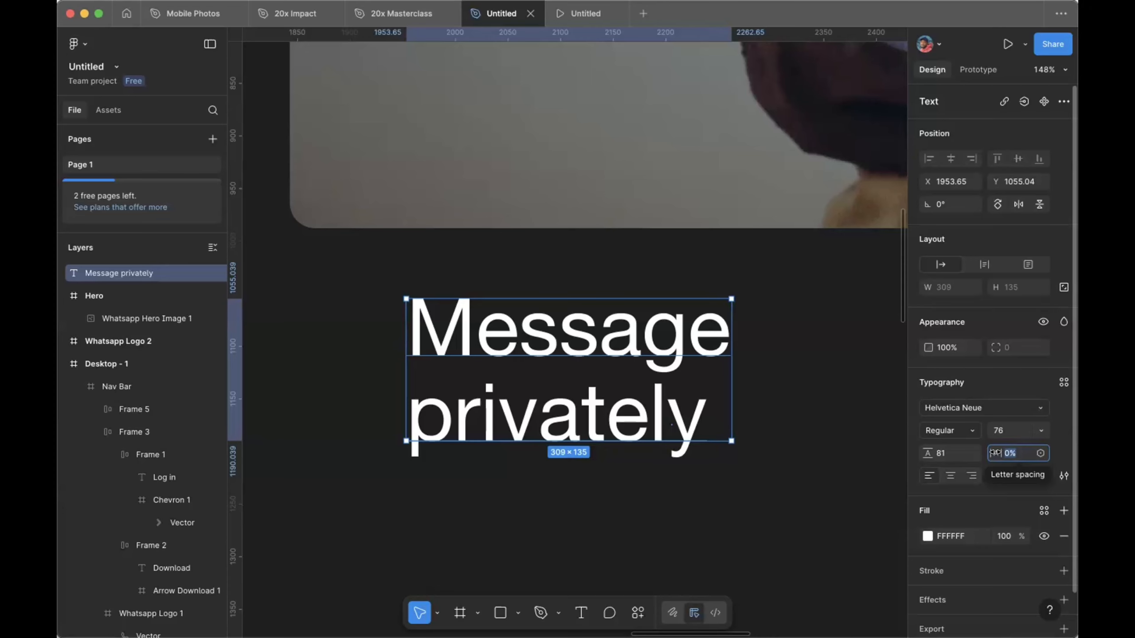
Step: Apply -3.2% letter spacing to the heading, narrowing it to 294 wide, then deselect
type("-3.2")
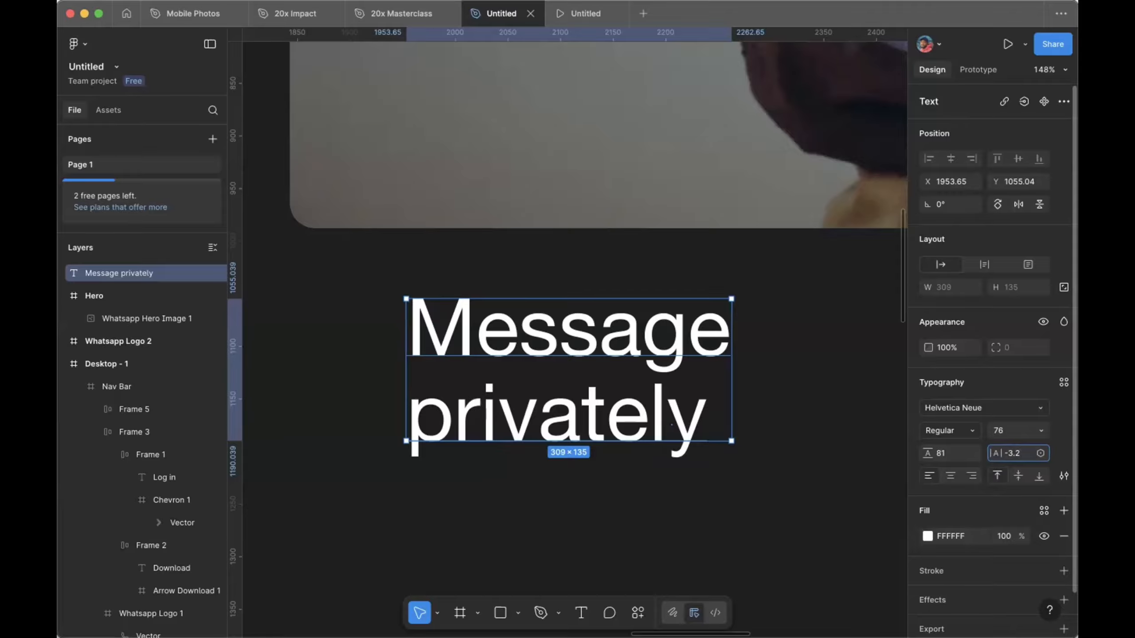
key("Return")
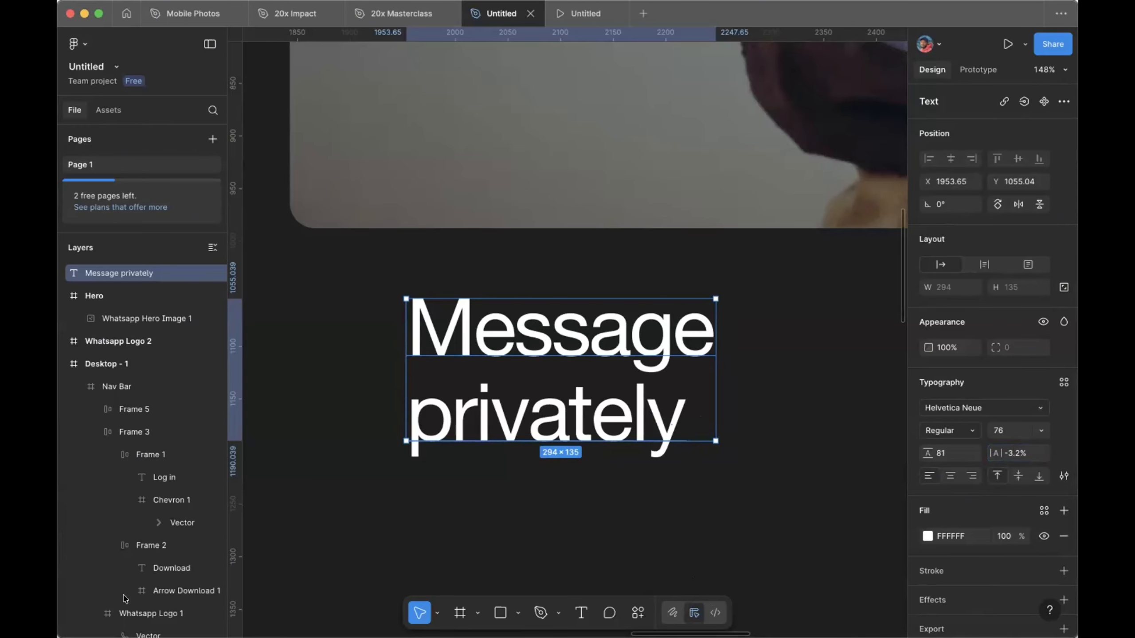
key("super+Tab")
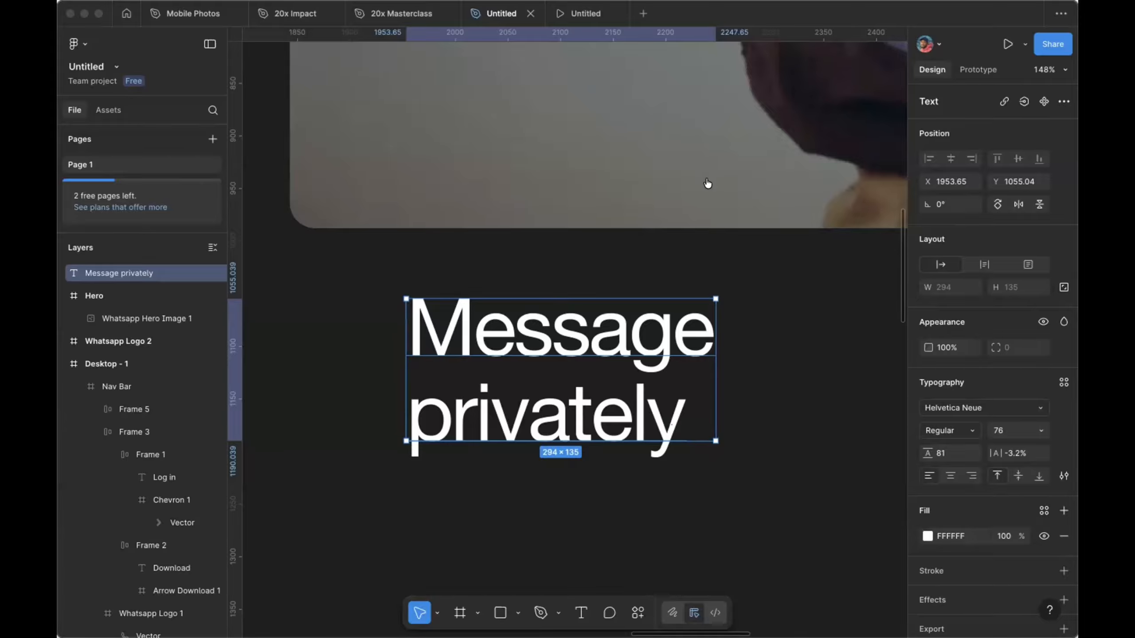
scroll(562, 369, "down", 5)
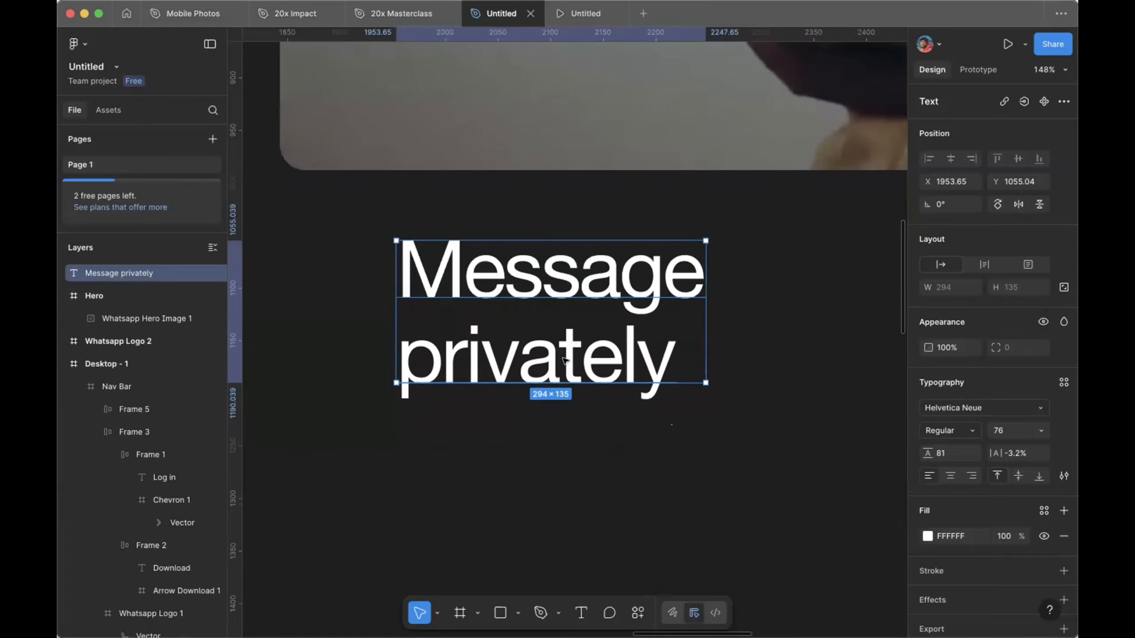
left_click(562, 369)
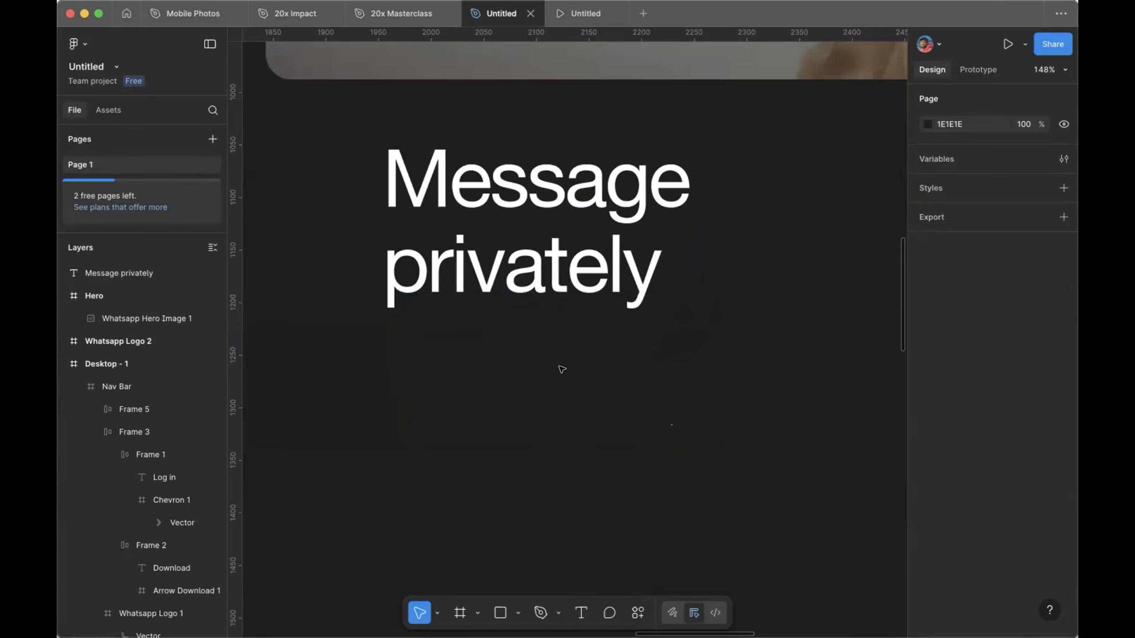
Step: Draw a text box under the heading and paste the privacy paragraph into it
left_click(580, 614)
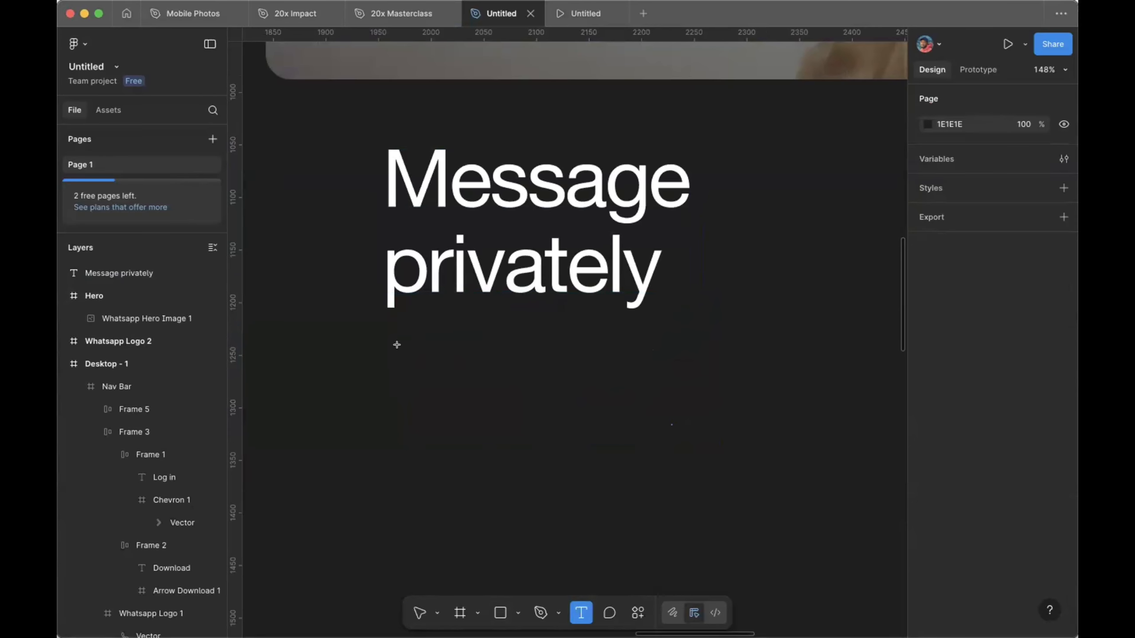
left_click_drag(388, 342, 814, 462)
left_click_drag(750, 447, 745, 443)
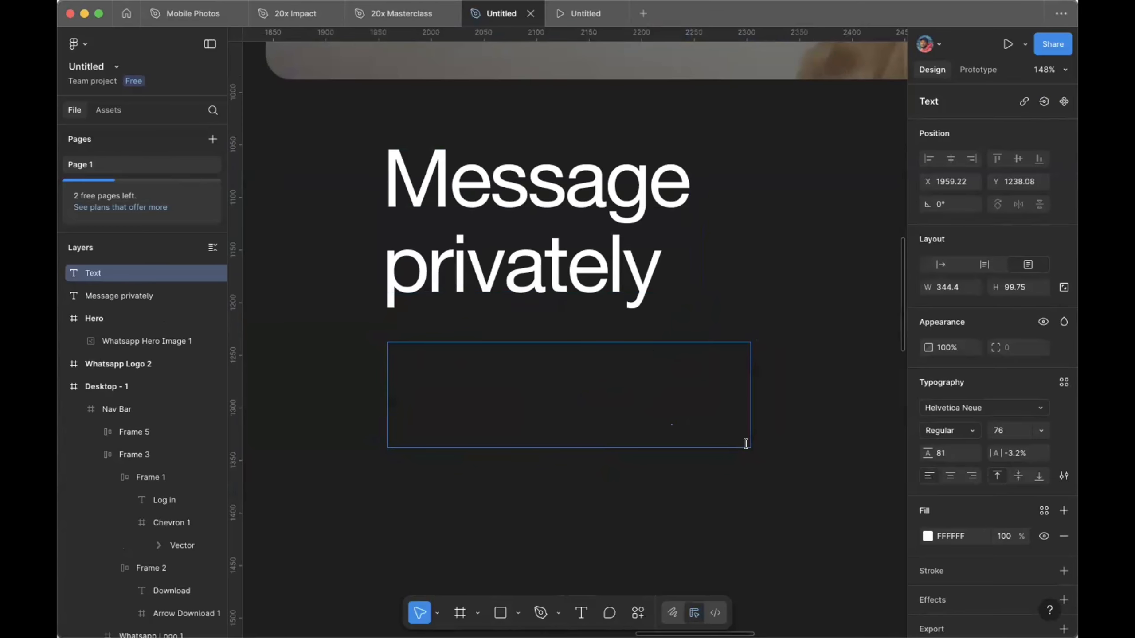
key("super+v")
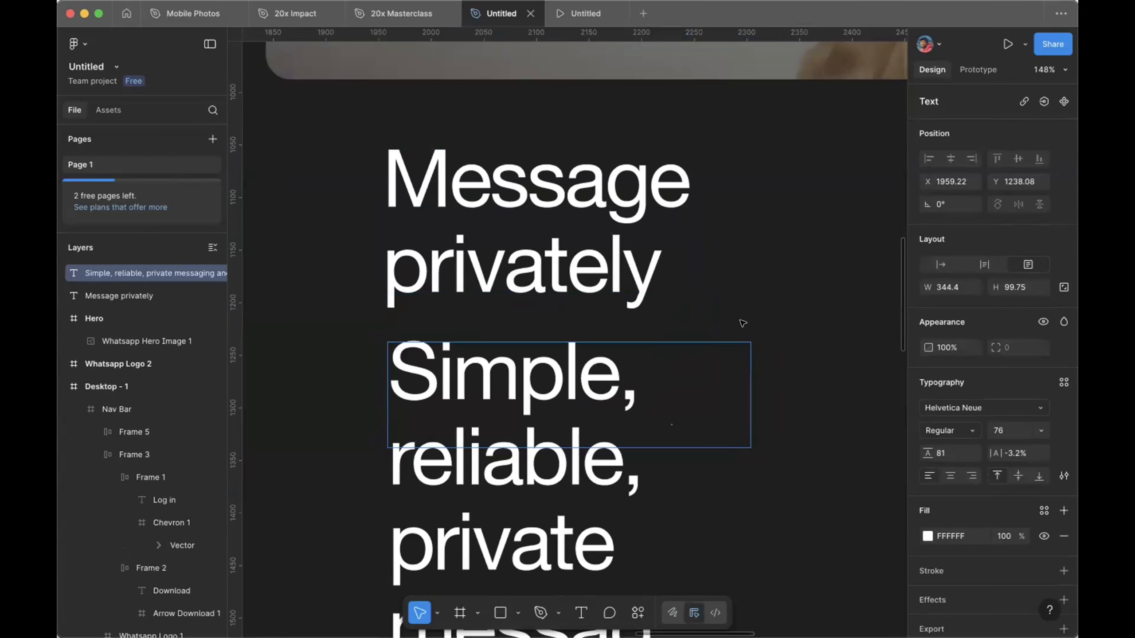
key("Escape")
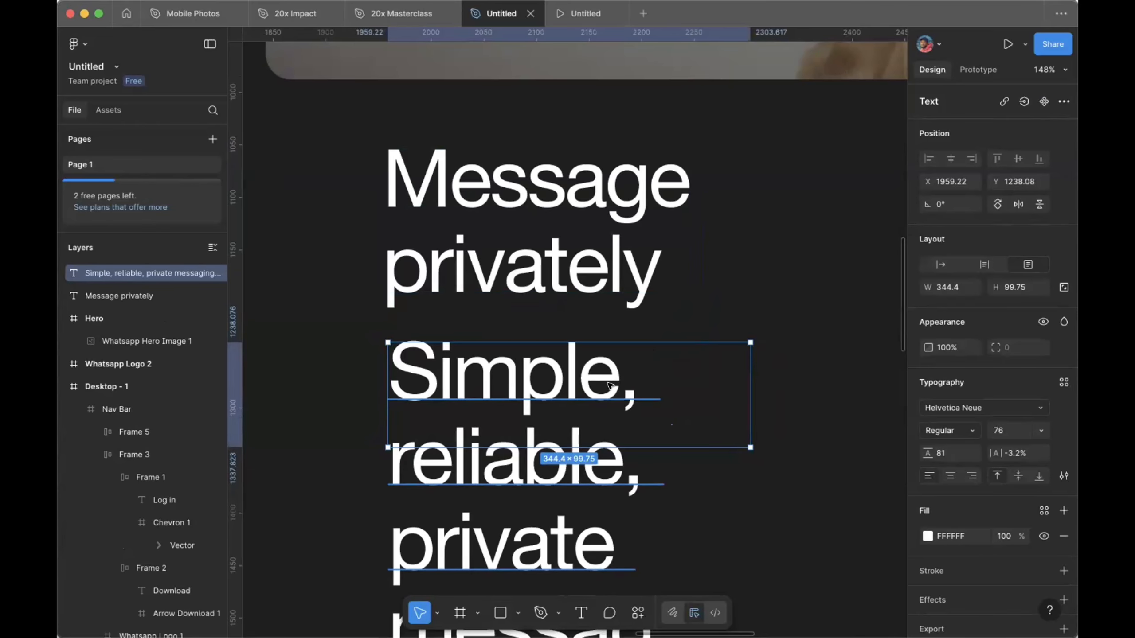
Step: Style the paragraph at size 18, line height 24 and -2.8% letter spacing
left_click(1009, 429)
type("18")
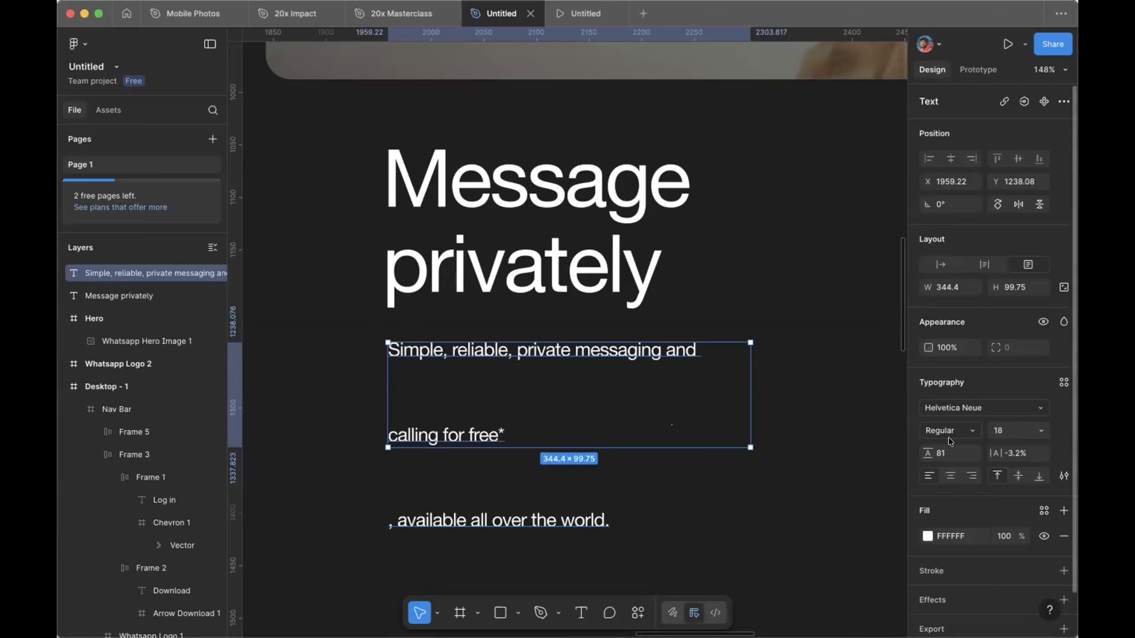
left_click(948, 454)
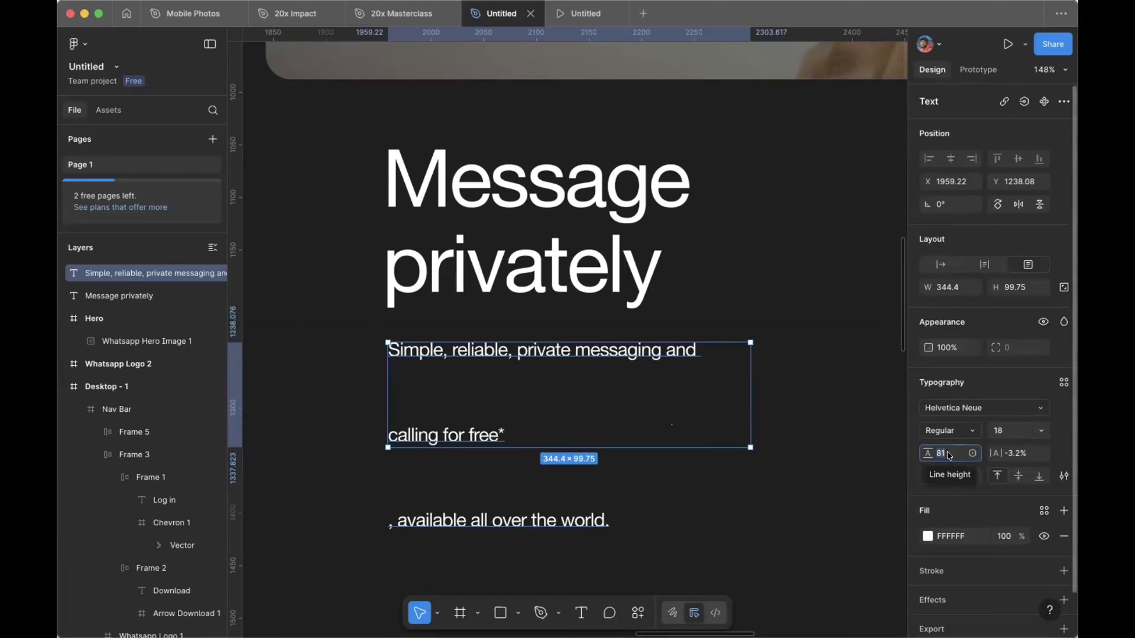
type("24")
key("Return")
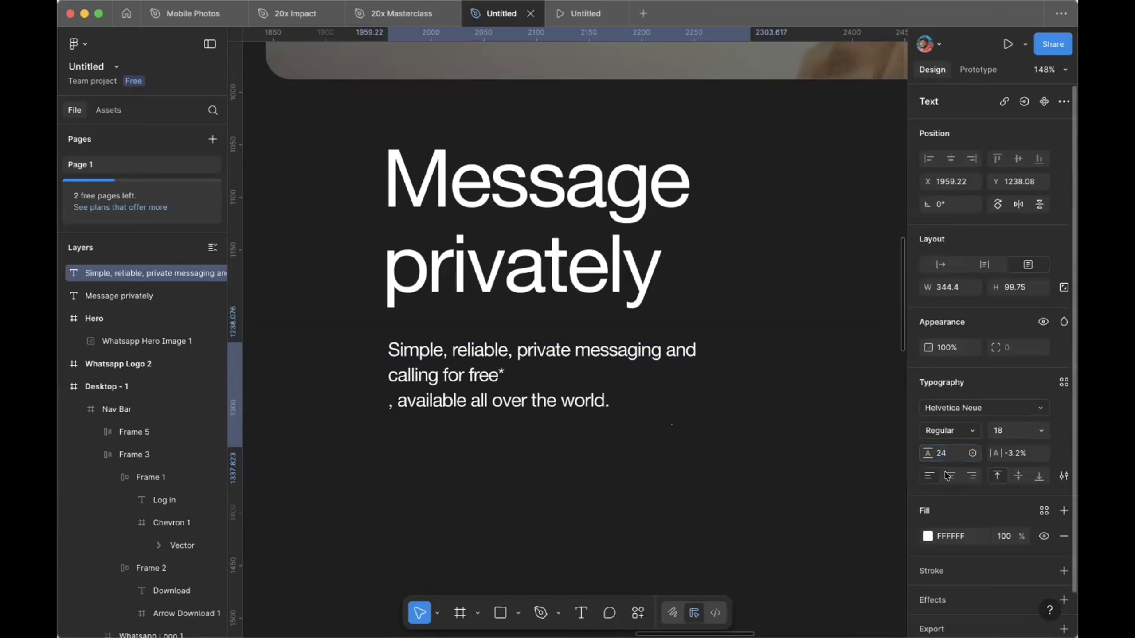
left_click(1008, 453)
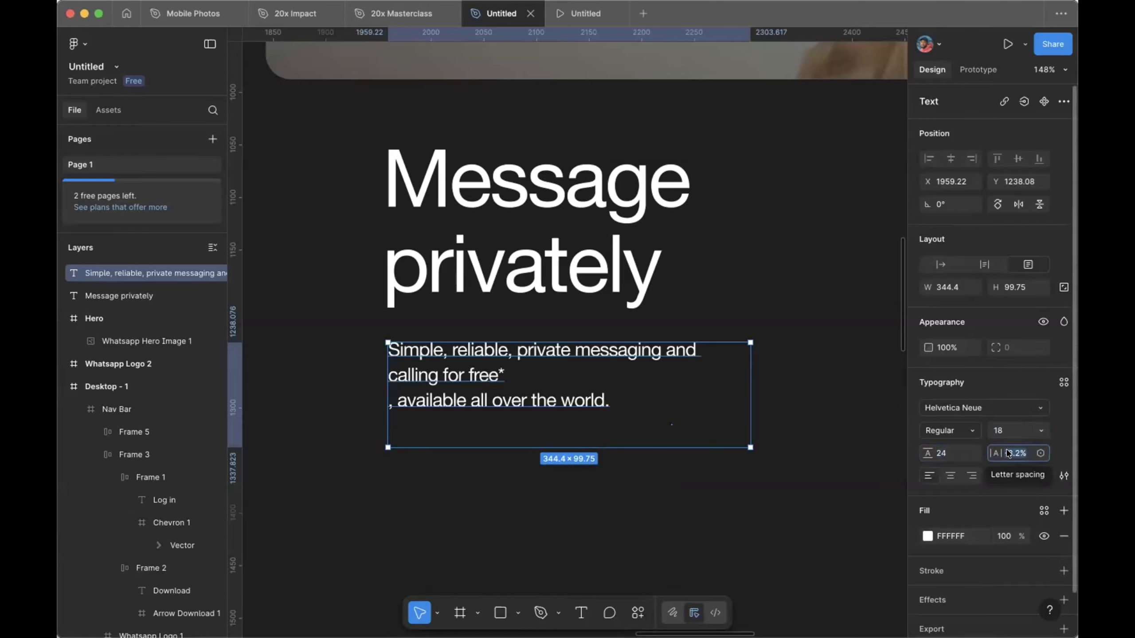
type("-2.8")
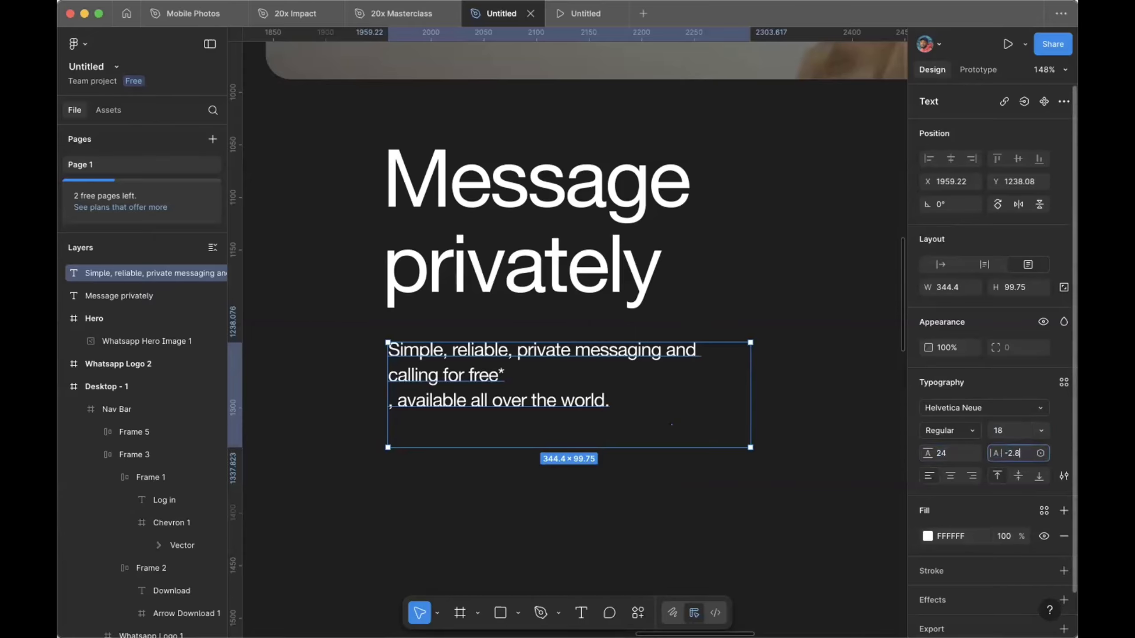
key("Return")
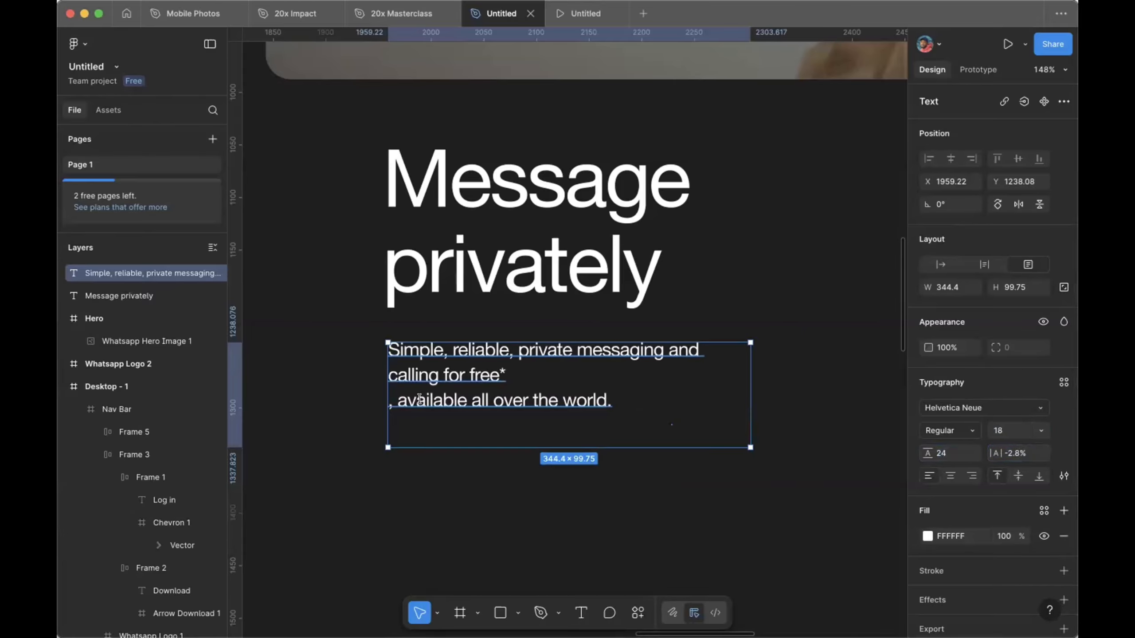
Step: Remove the extra line break so the paragraph sits on two lines
double_click(419, 399)
left_click(387, 401)
key("BackSpace")
left_click(386, 399)
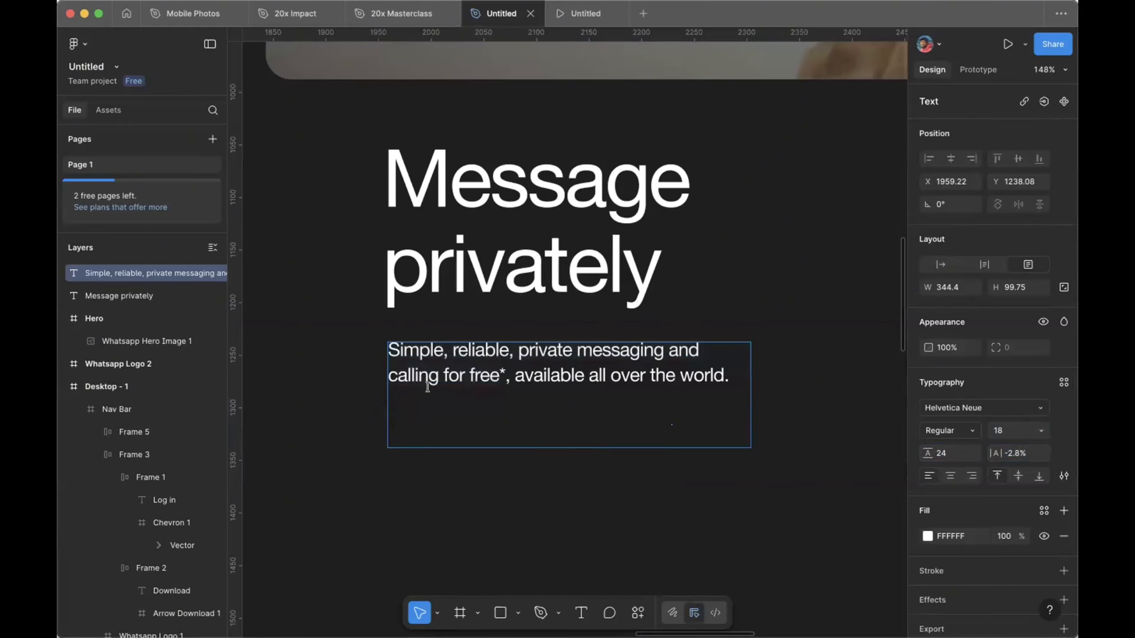
key("Escape")
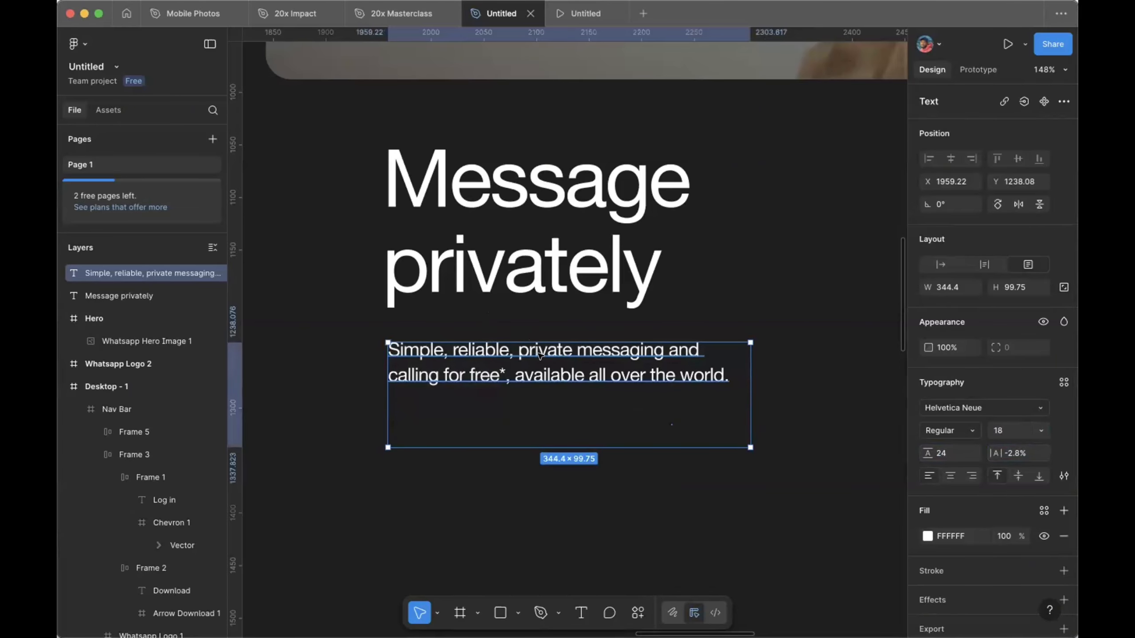
left_click(556, 324)
left_click(566, 359)
Step: Narrow the privacy paragraph to about 284 wide so it wraps to three lines, with auto height
left_click_drag(745, 366, 696, 361)
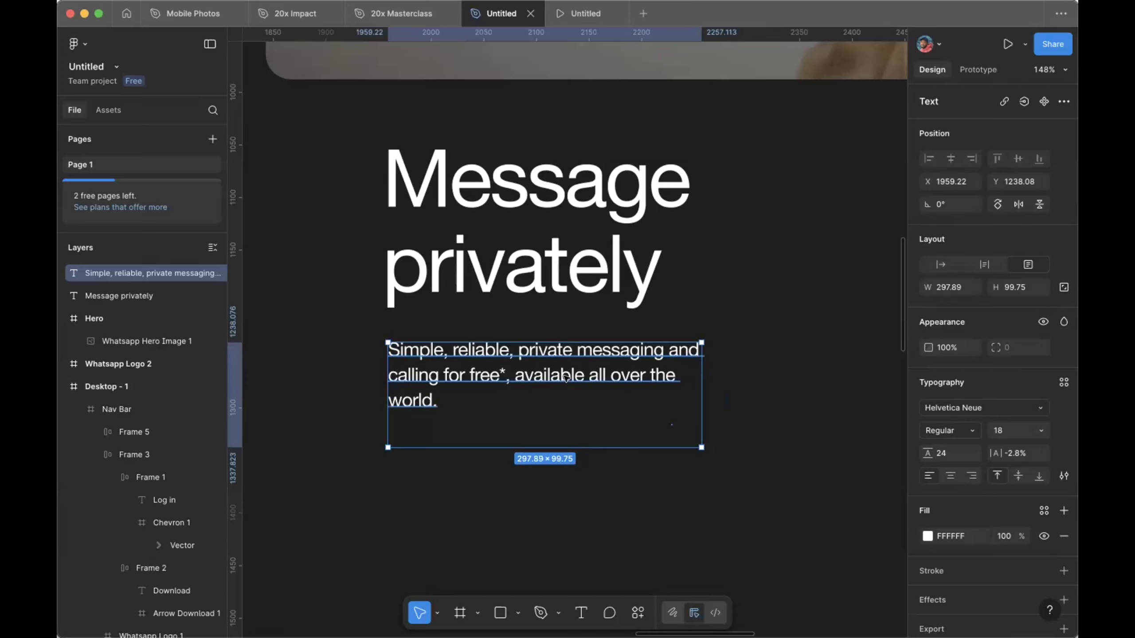
left_click_drag(692, 375, 678, 373)
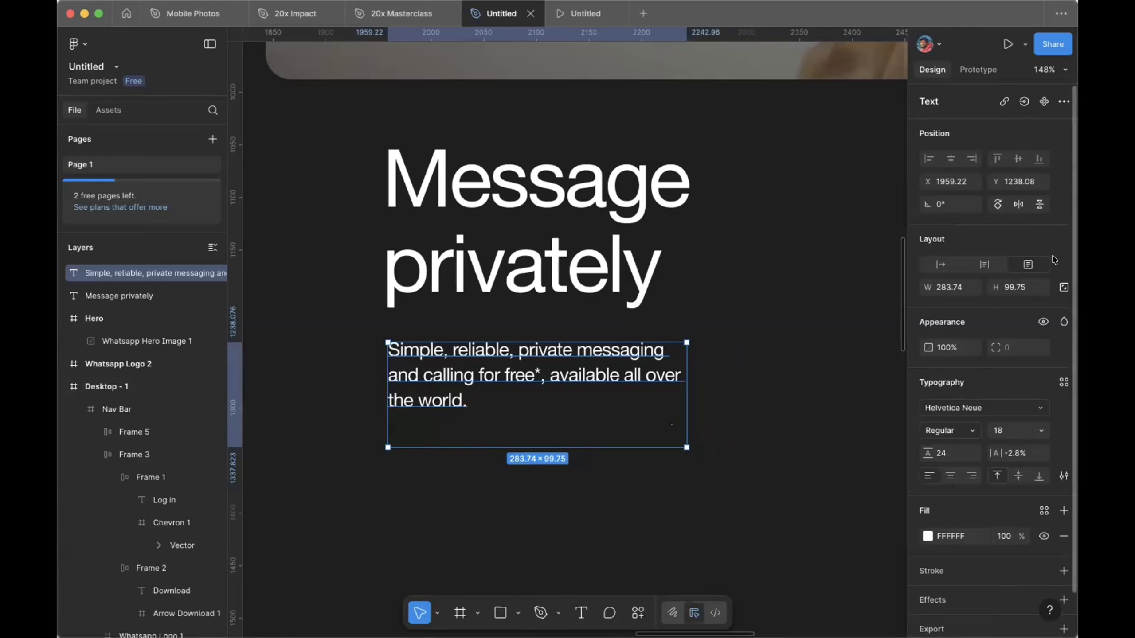
left_click(984, 265)
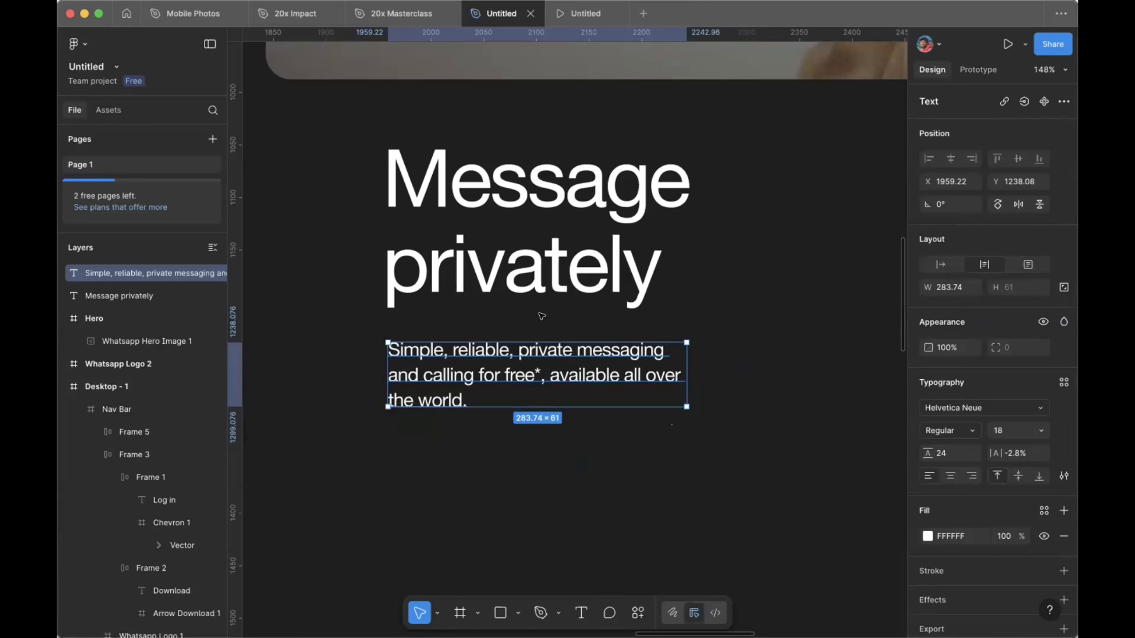
left_click(526, 258)
left_click(521, 350)
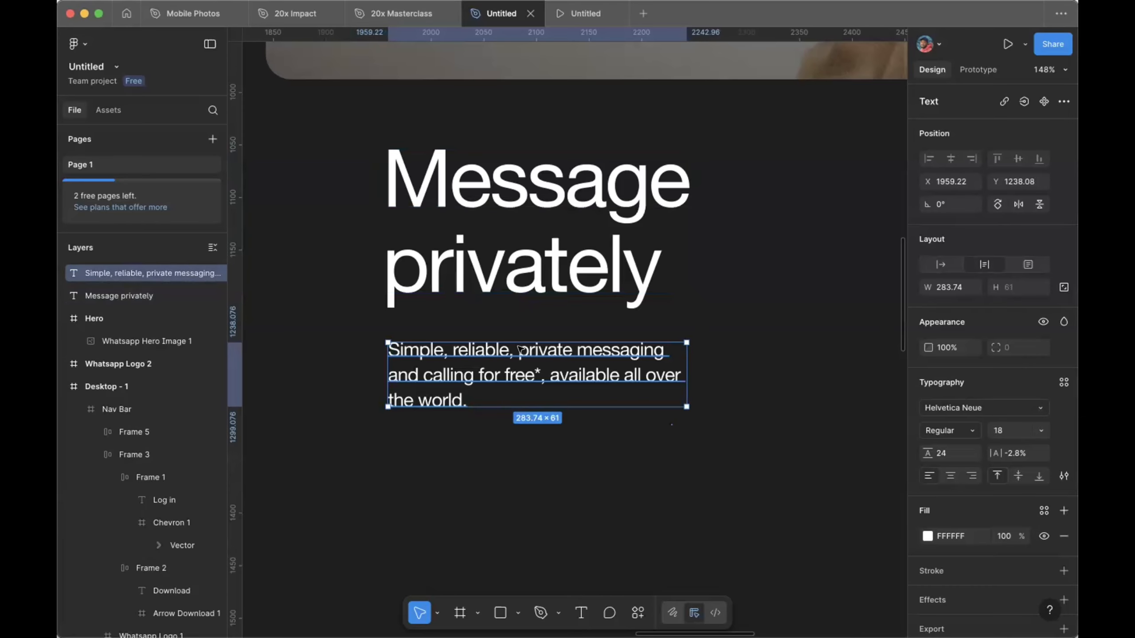
left_click(537, 281)
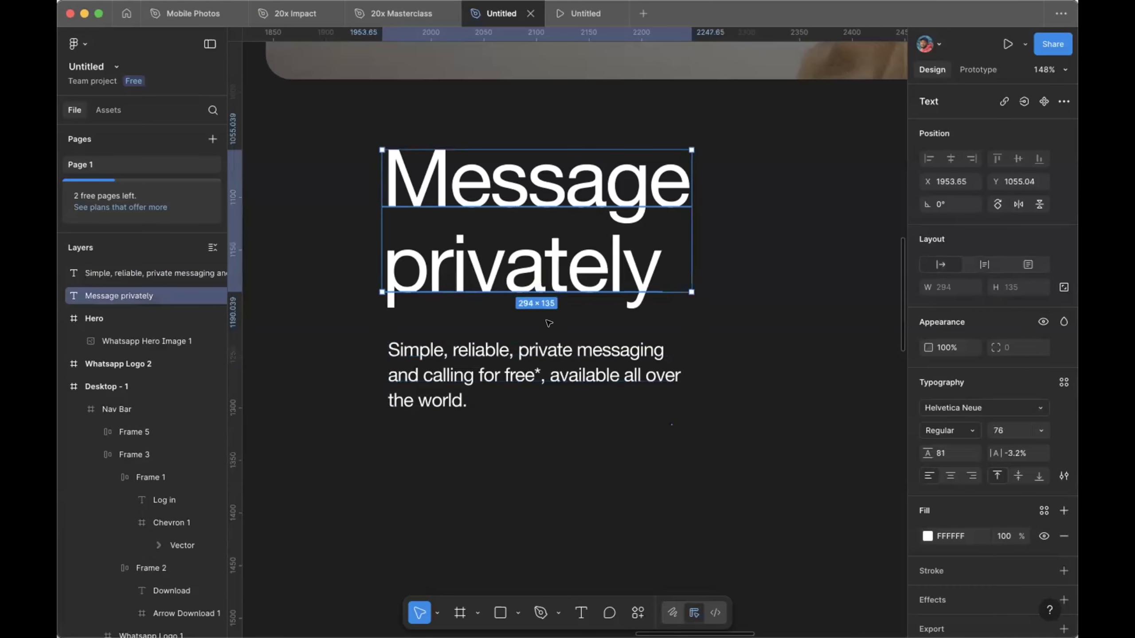
Step: Stack the heading and privacy paragraph in an auto layout frame with a 12 gap
left_click(555, 351, "shift")
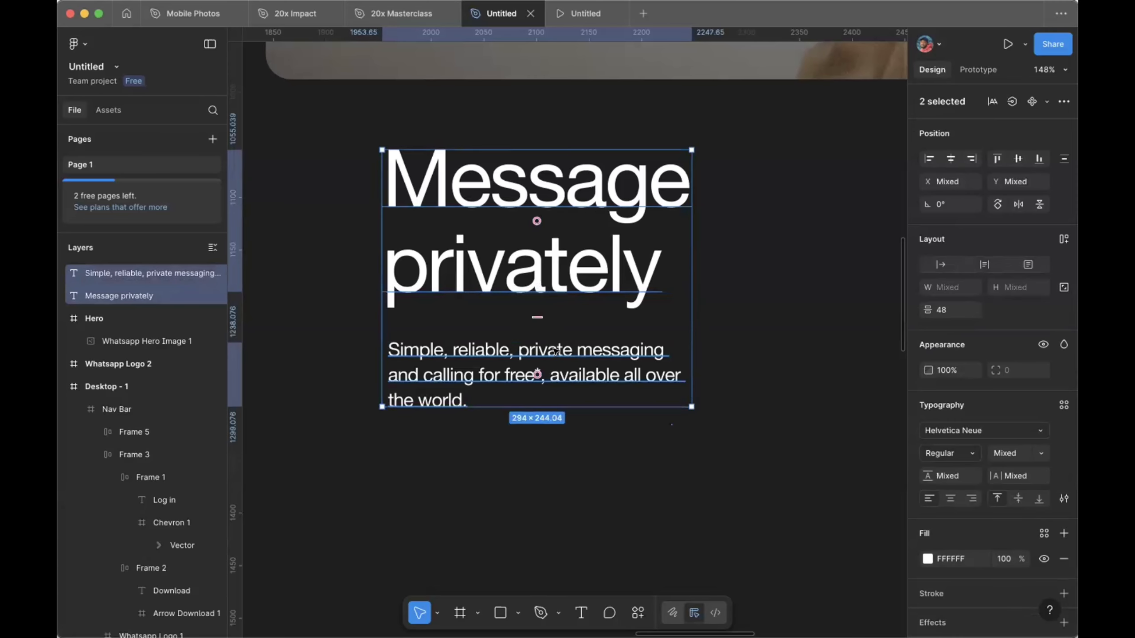
key("shift+a")
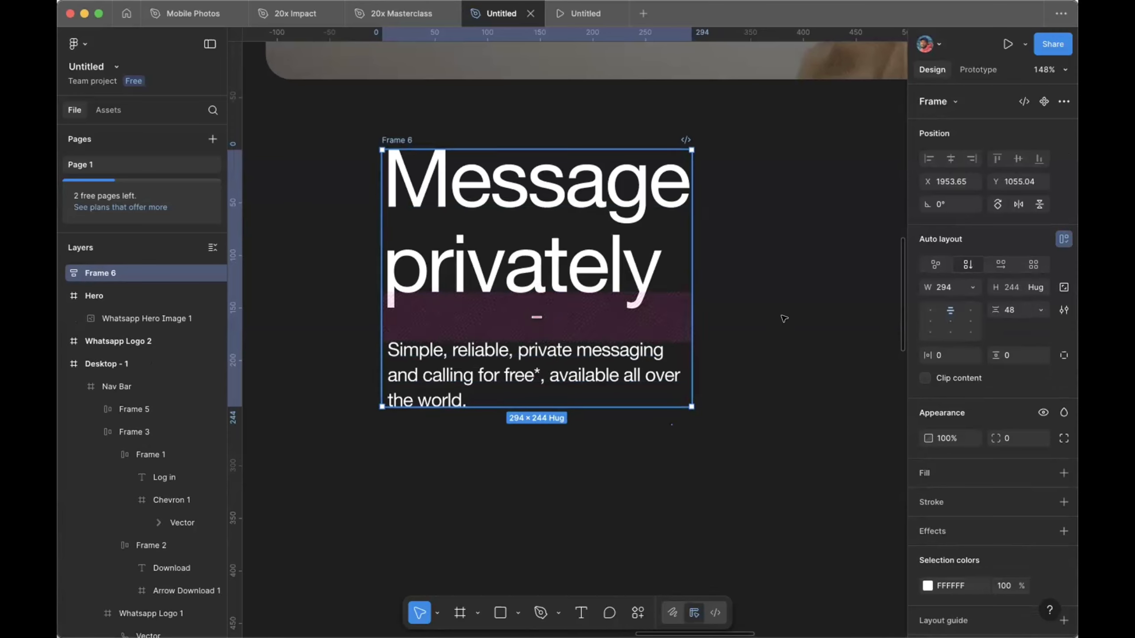
left_click(1021, 311)
type("12")
key("Return")
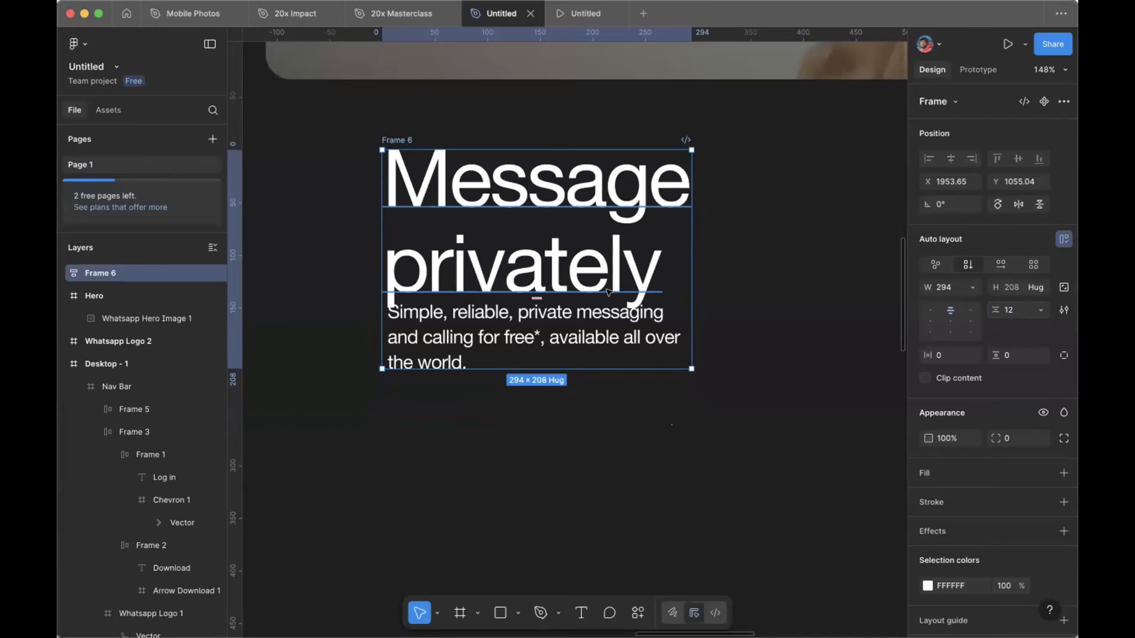
Step: Set the Message privately heading's vertical trim to Standard
left_click(767, 249)
left_click(534, 272)
left_click(535, 272)
double_click(535, 271)
key("Escape")
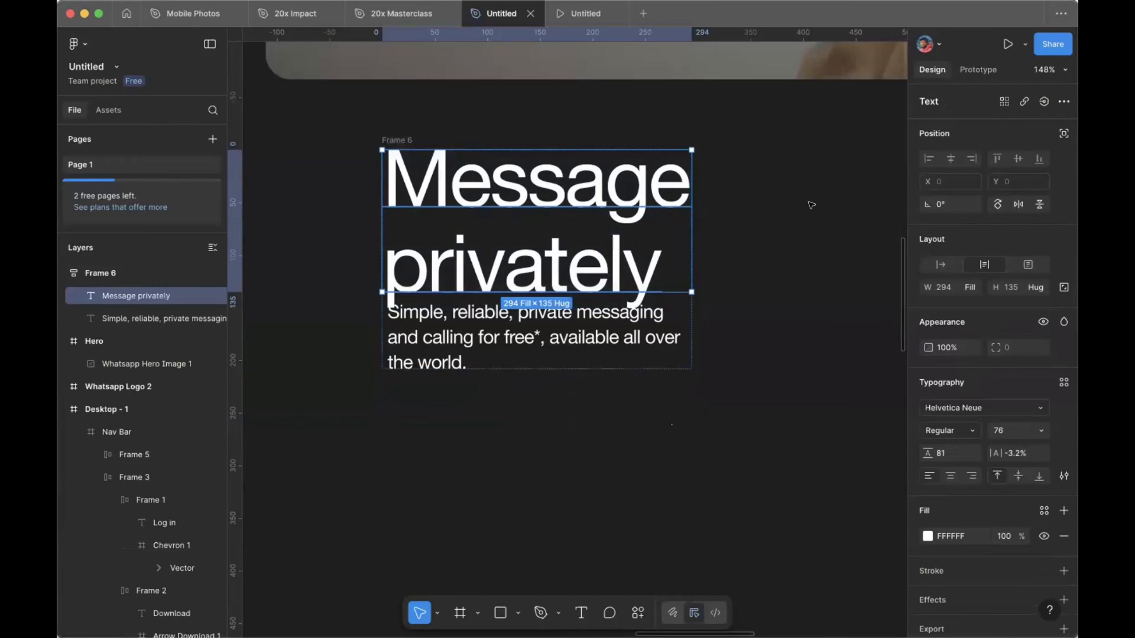
left_click(768, 200)
scroll(755, 197, "left", 1)
left_click(623, 212)
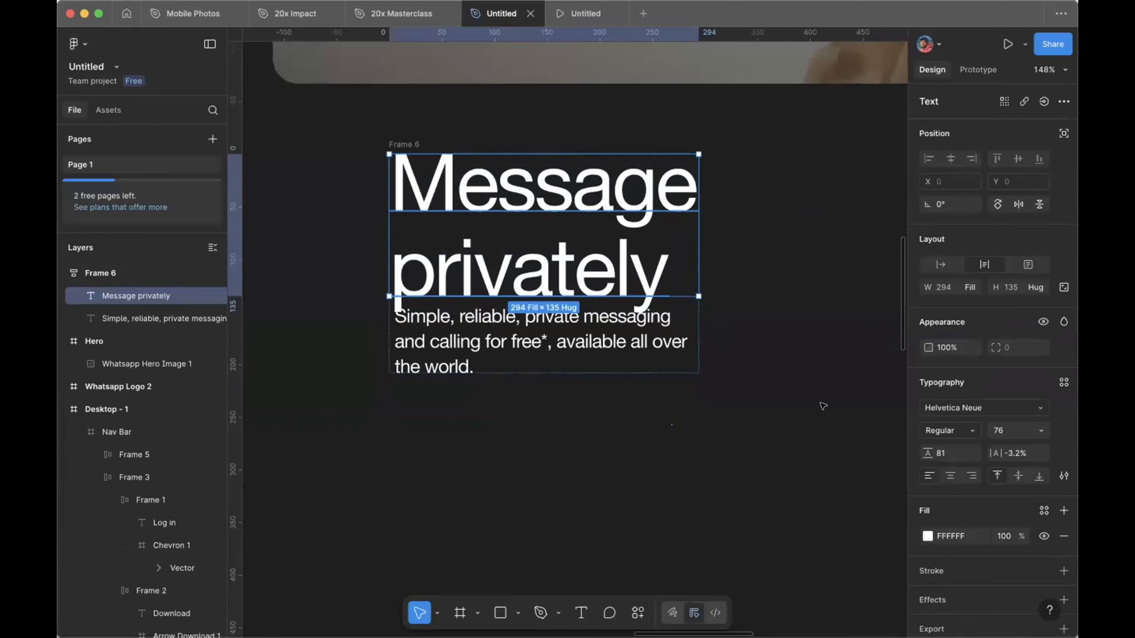
left_click(1063, 476)
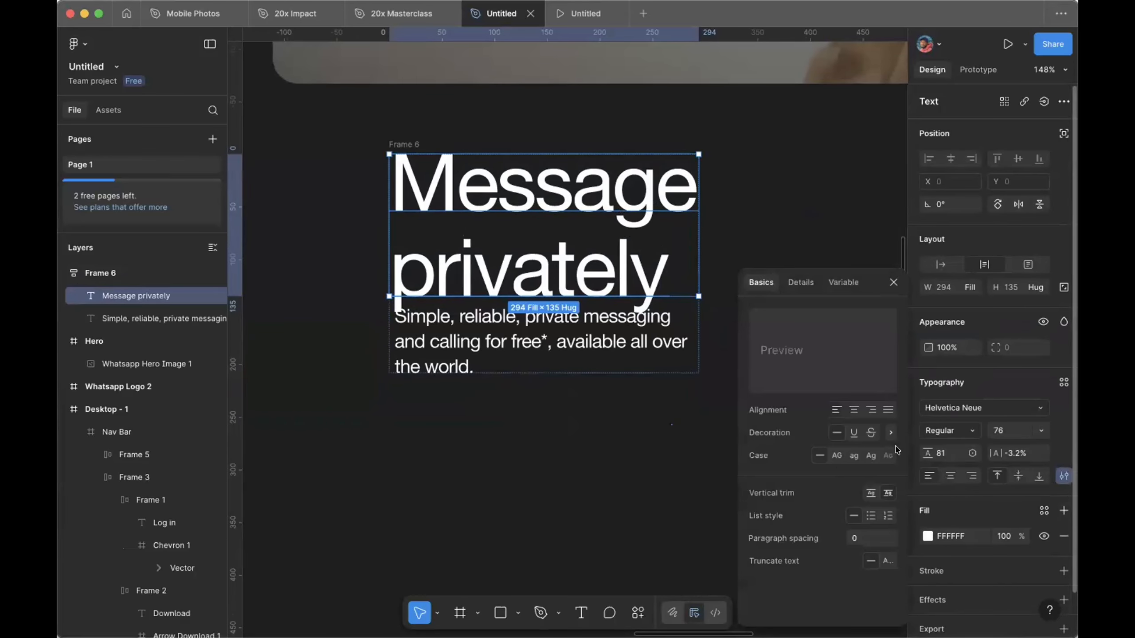
left_click(888, 490)
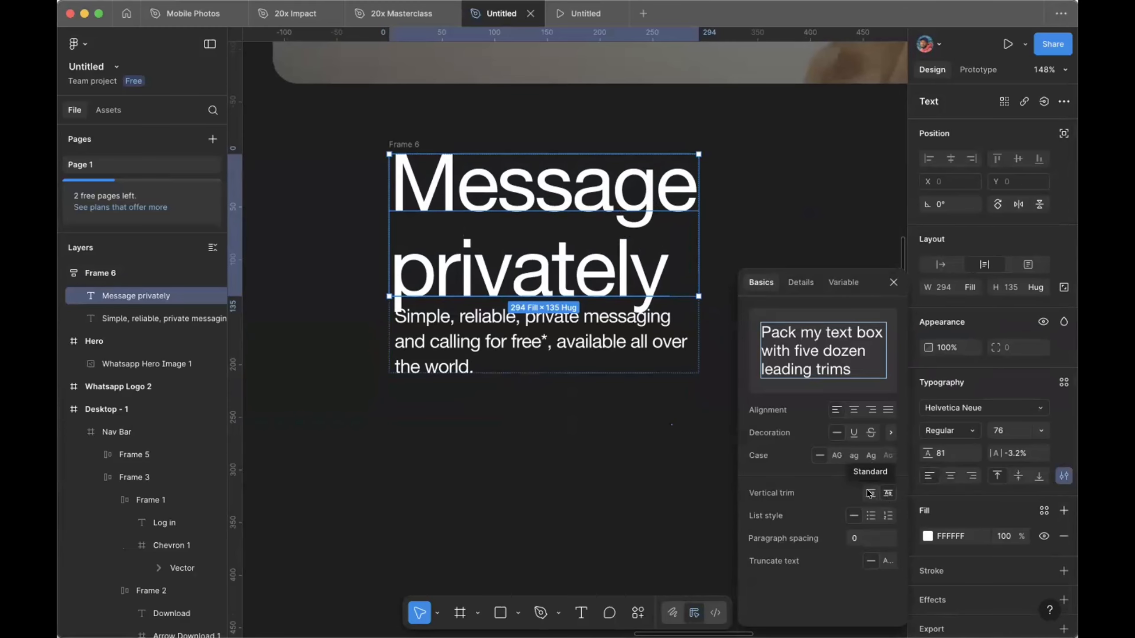
left_click(869, 493)
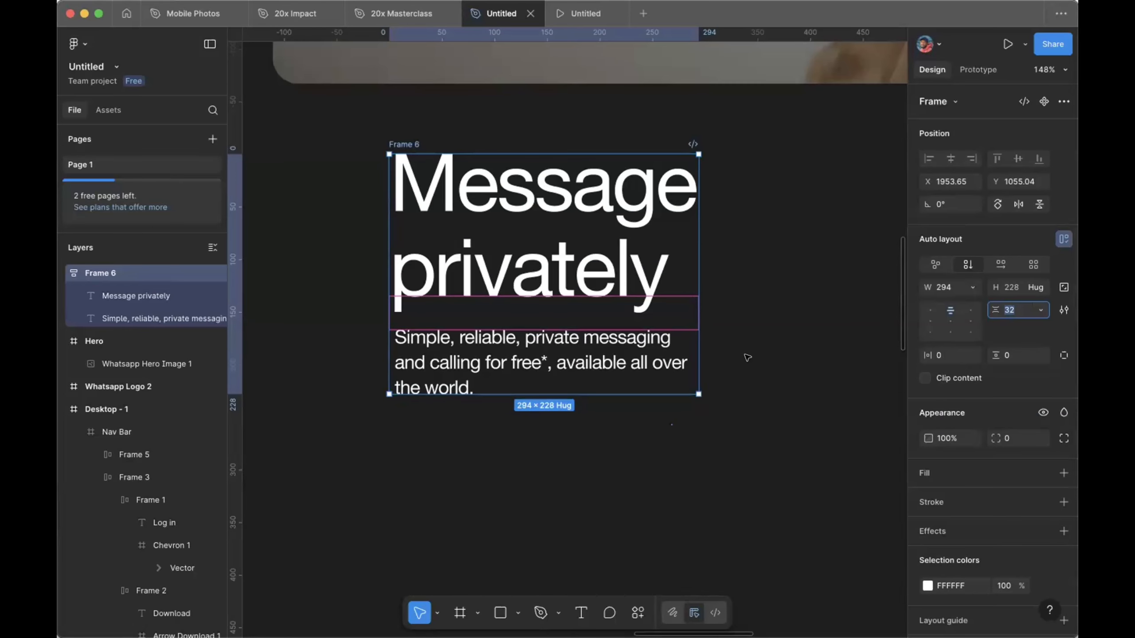
Step: Clear the selection and zoom out to review Frame 6's spacing
left_click(747, 357)
scroll(747, 357, "up", 1)
scroll(744, 353, "up", 2)
scroll(731, 326, "down", 5, "ctrl")
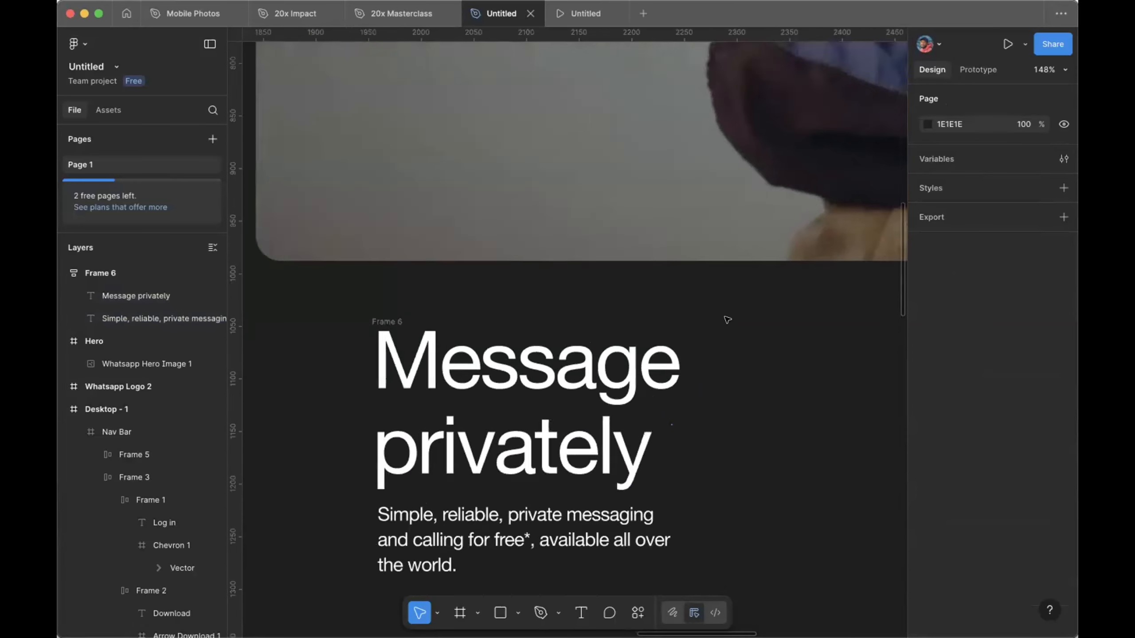
scroll(725, 324, "down", 5, "ctrl")
Step: Select the nav bar's Log in and Download button pair, Frame 3
scroll(719, 328, "left", 5)
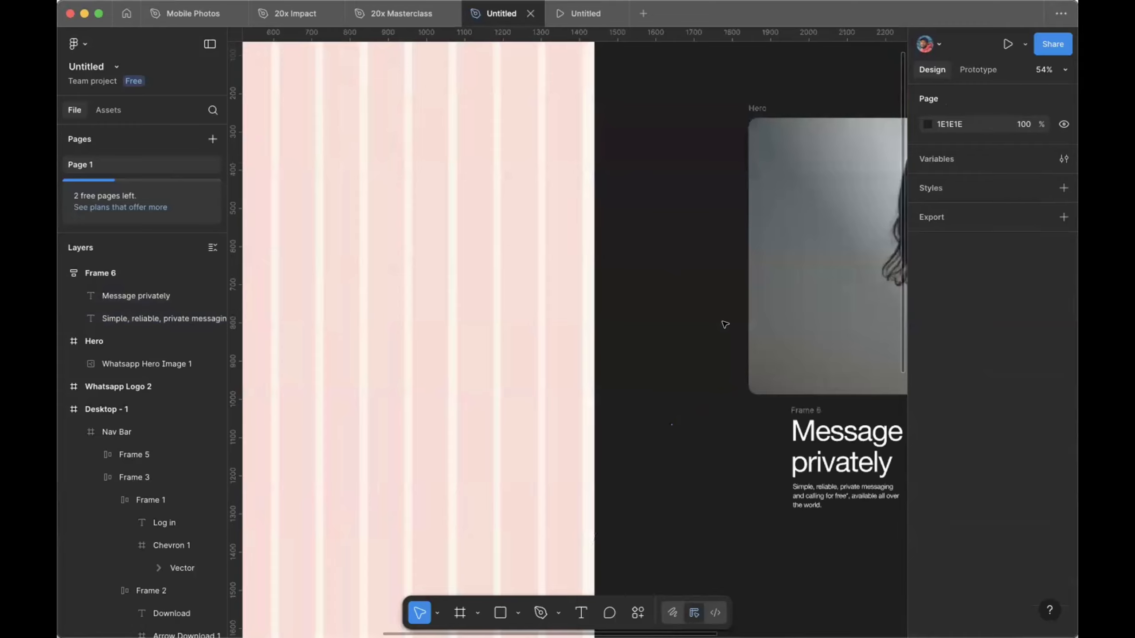
scroll(715, 333, "up", 5)
scroll(670, 358, "down", 2)
scroll(641, 373, "up", 5, "ctrl")
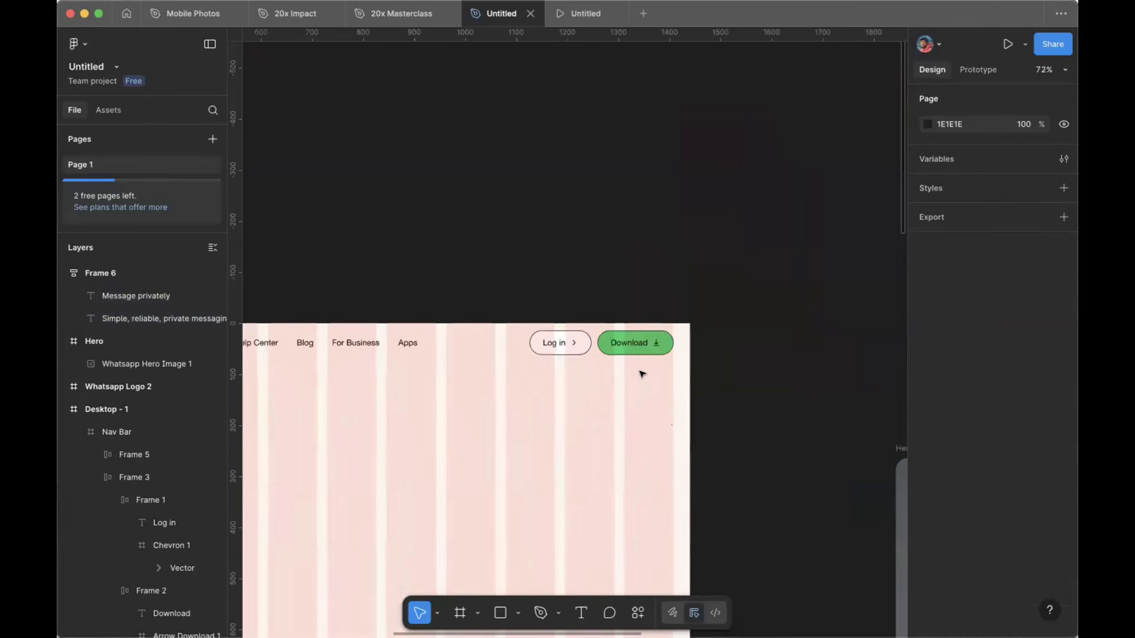
left_click(624, 341)
left_click(624, 339)
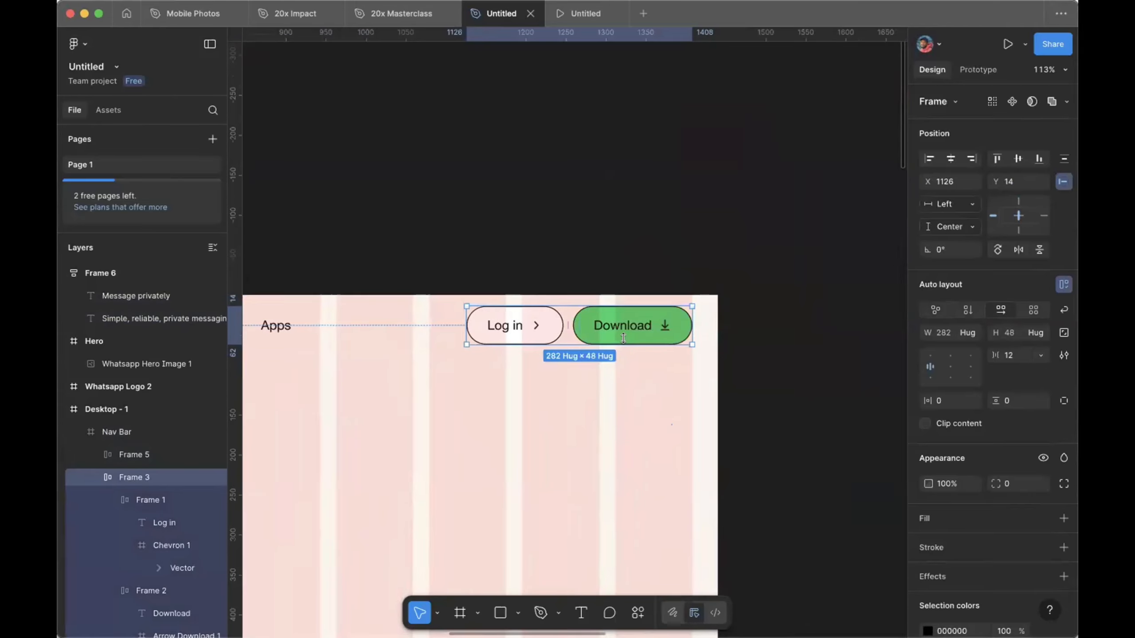
Step: Paste a copy of the button pair on the canvas below the Message privately text
scroll(623, 338, "right", 5)
scroll(624, 339, "down", 4)
scroll(648, 402, "down", 5, "ctrl")
scroll(667, 480, "down", 4)
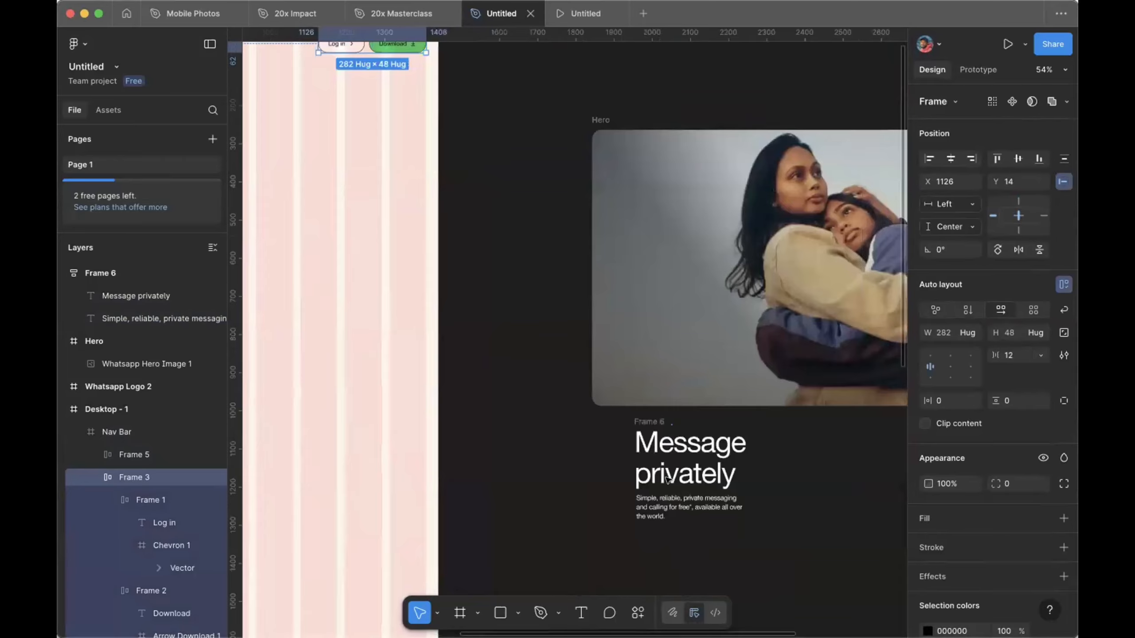
scroll(667, 479, "down", 2)
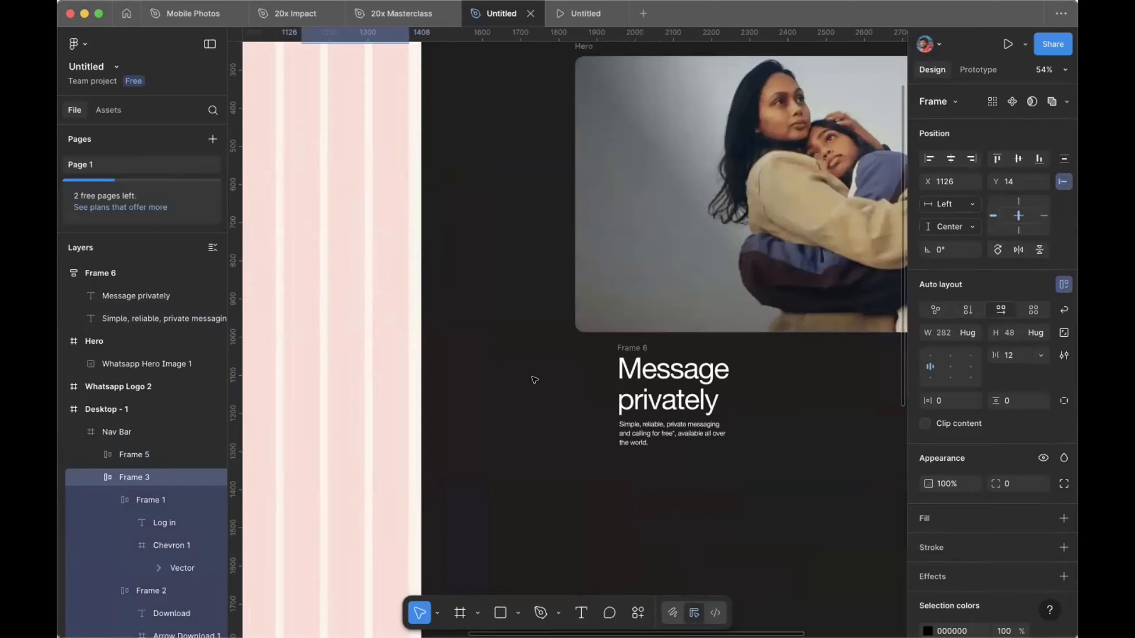
scroll(531, 380, "up", 6)
scroll(532, 380, "left", 4)
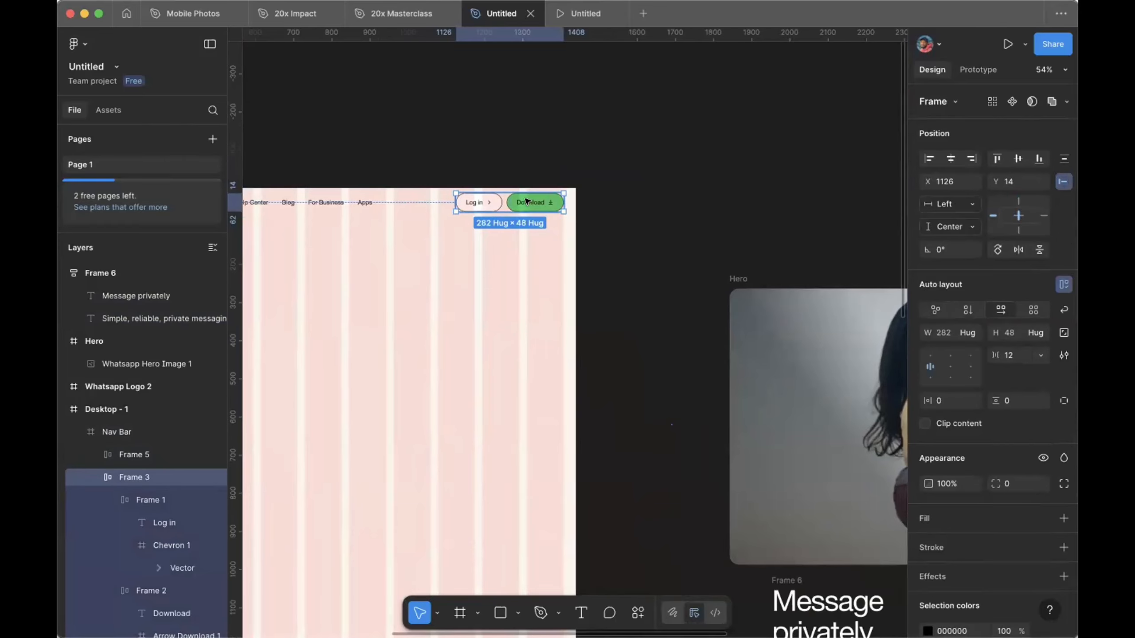
scroll(525, 202, "up", 5)
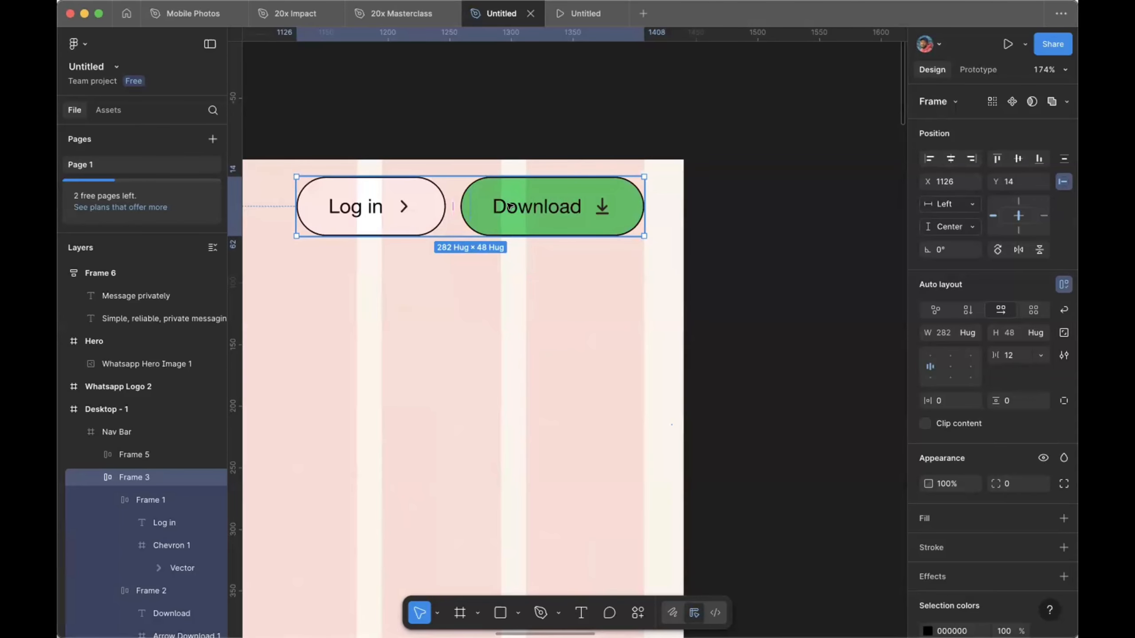
scroll(510, 205, "down", 5)
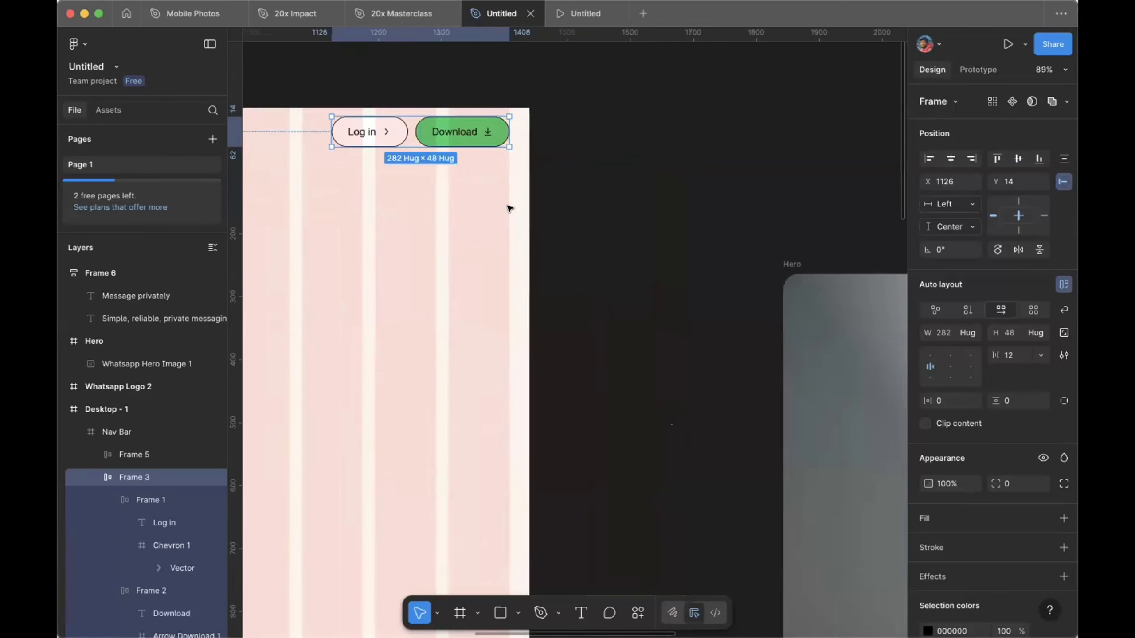
scroll(509, 207, "down", 10)
scroll(509, 207, "right", 5)
scroll(510, 208, "down", 3)
scroll(510, 209, "right", 5)
left_click(529, 287)
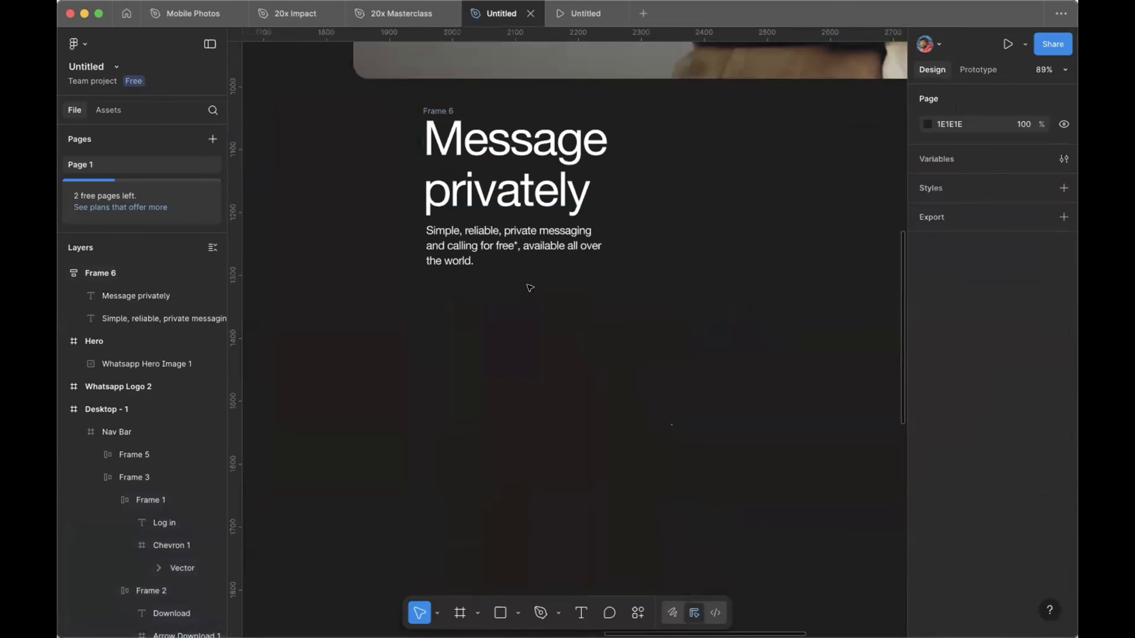
key("super+v")
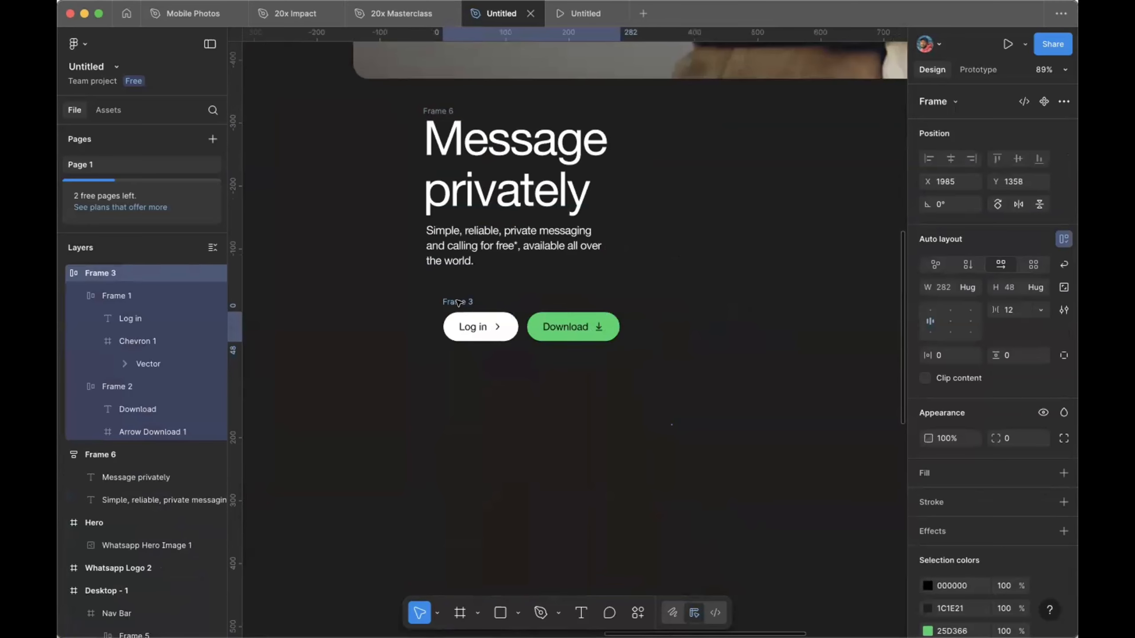
Step: Line the pasted pair up under the body text and put Download before Log in
left_click_drag(458, 303, 449, 293)
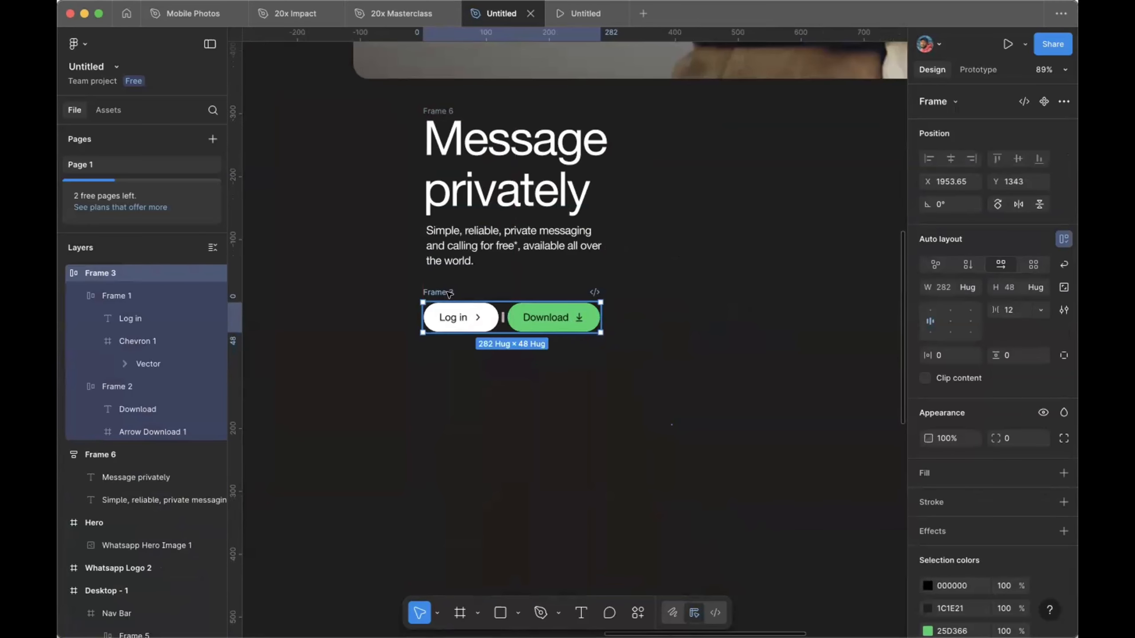
scroll(449, 293, "up", 3)
scroll(449, 293, "left", 1)
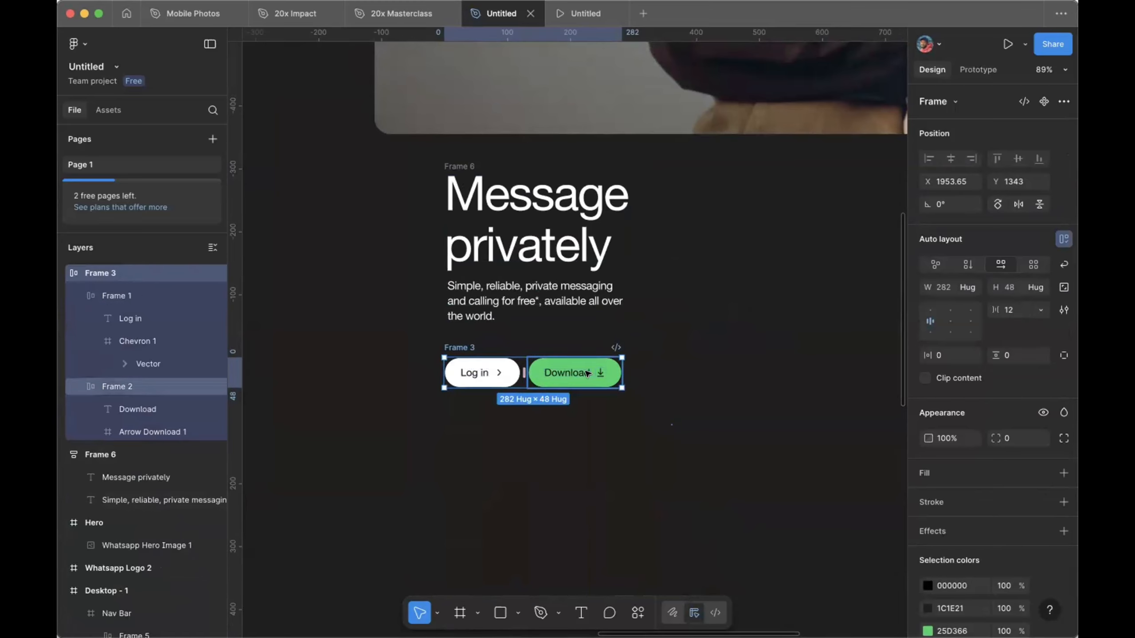
left_click_drag(587, 372, 508, 372)
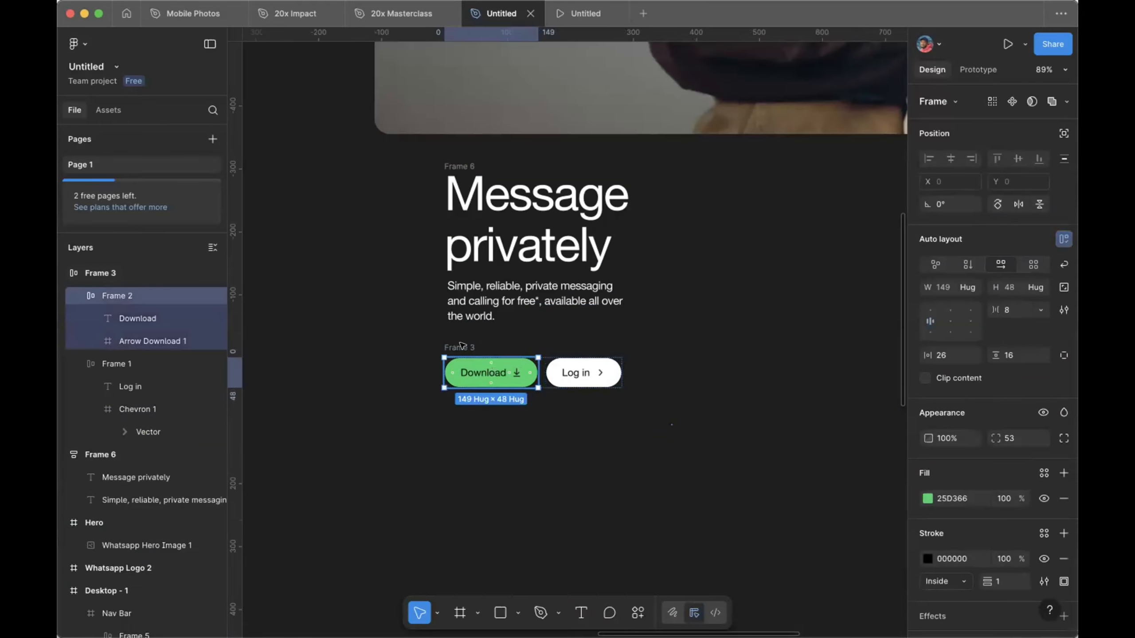
left_click(453, 345)
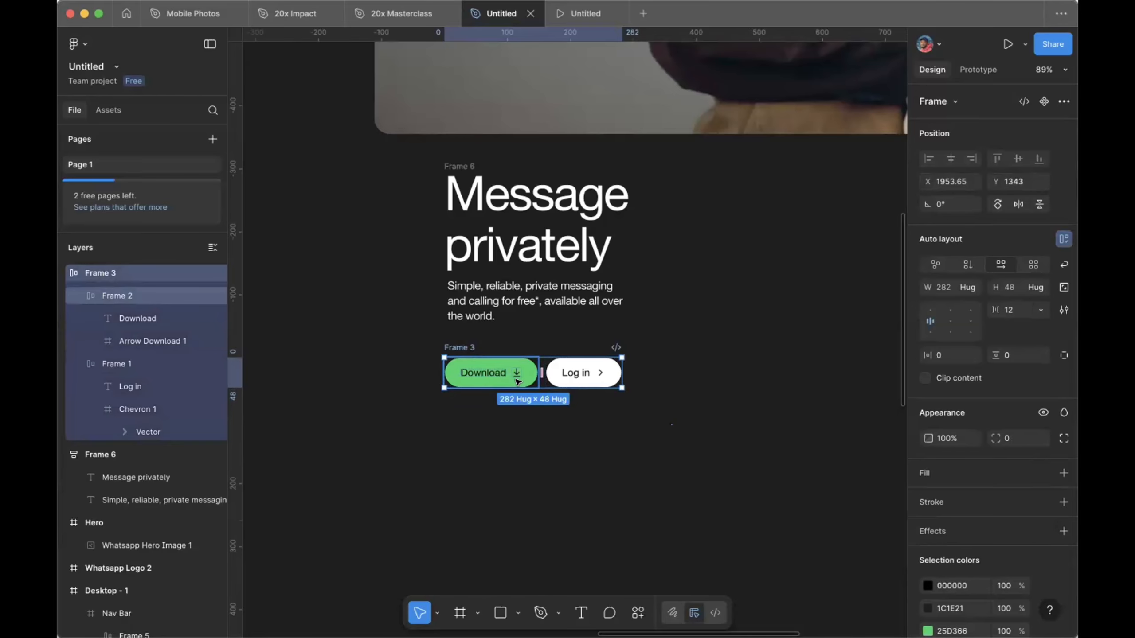
Step: Give both the Download and Log in buttons 28 horizontal padding
left_click(517, 380)
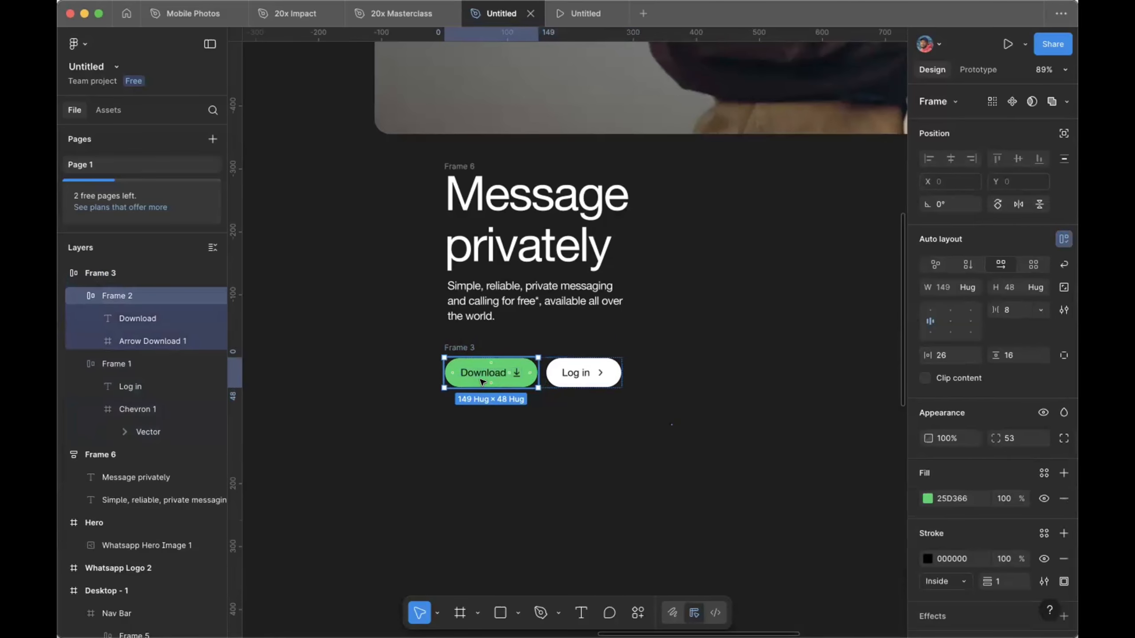
left_click(944, 357)
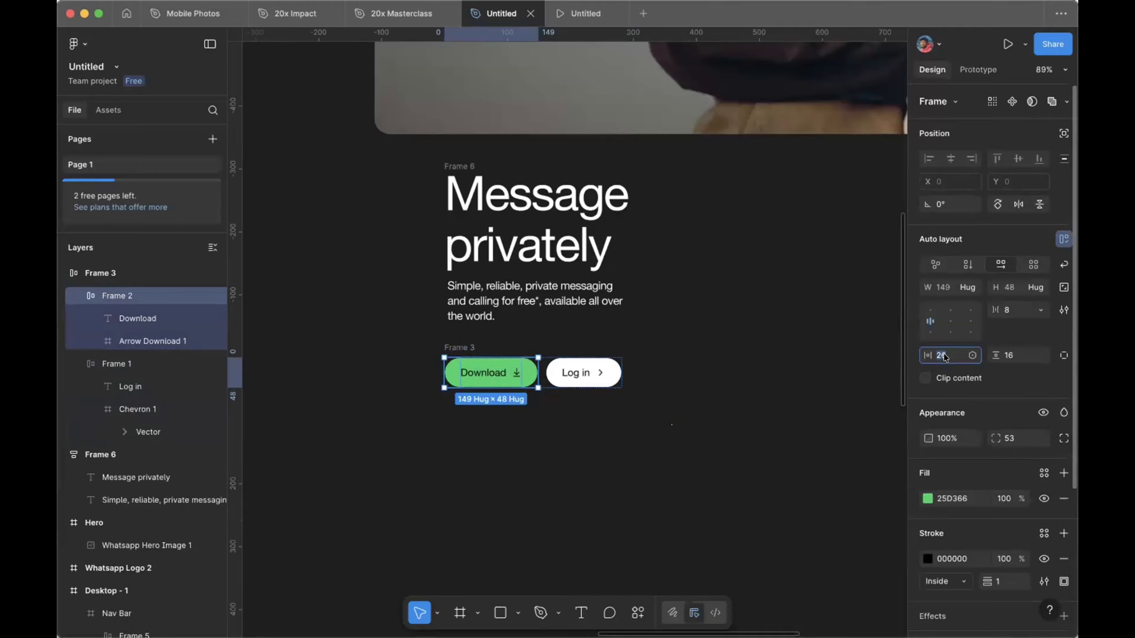
key("Up")
key("Up")
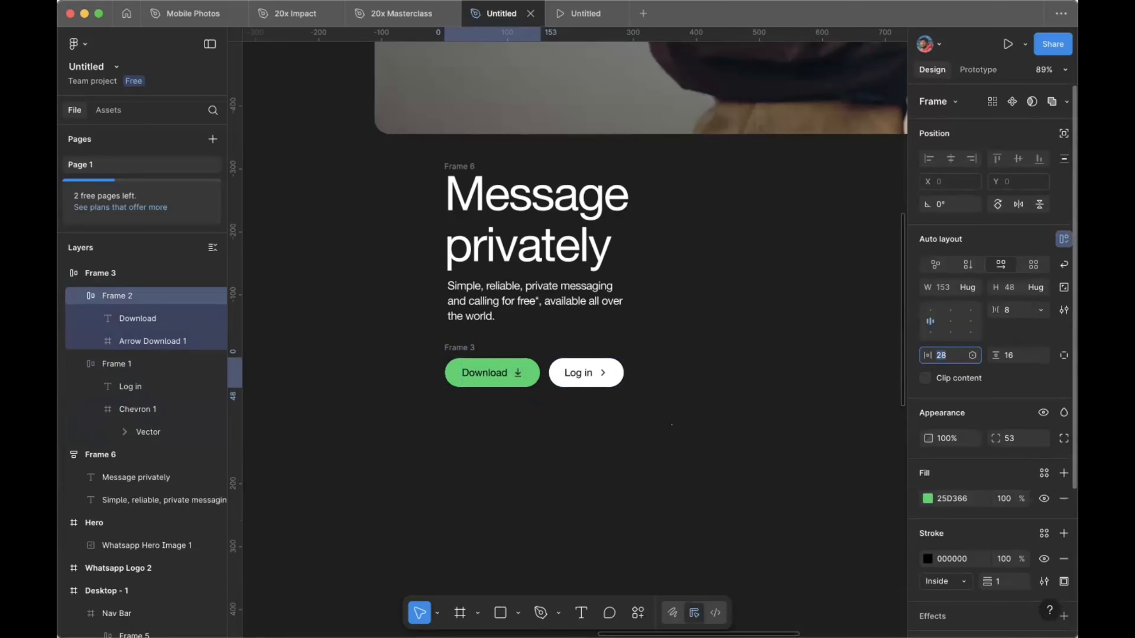
left_click(595, 379)
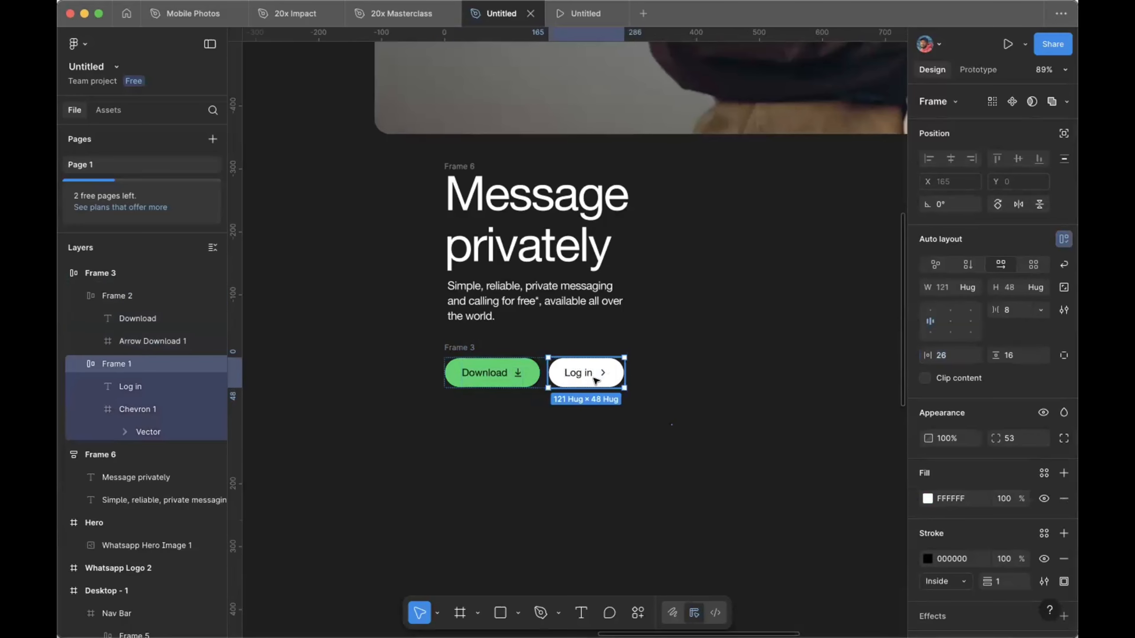
left_click(941, 358)
key("Up")
key("Up")
scroll(536, 339, "up", 1)
left_click(460, 348)
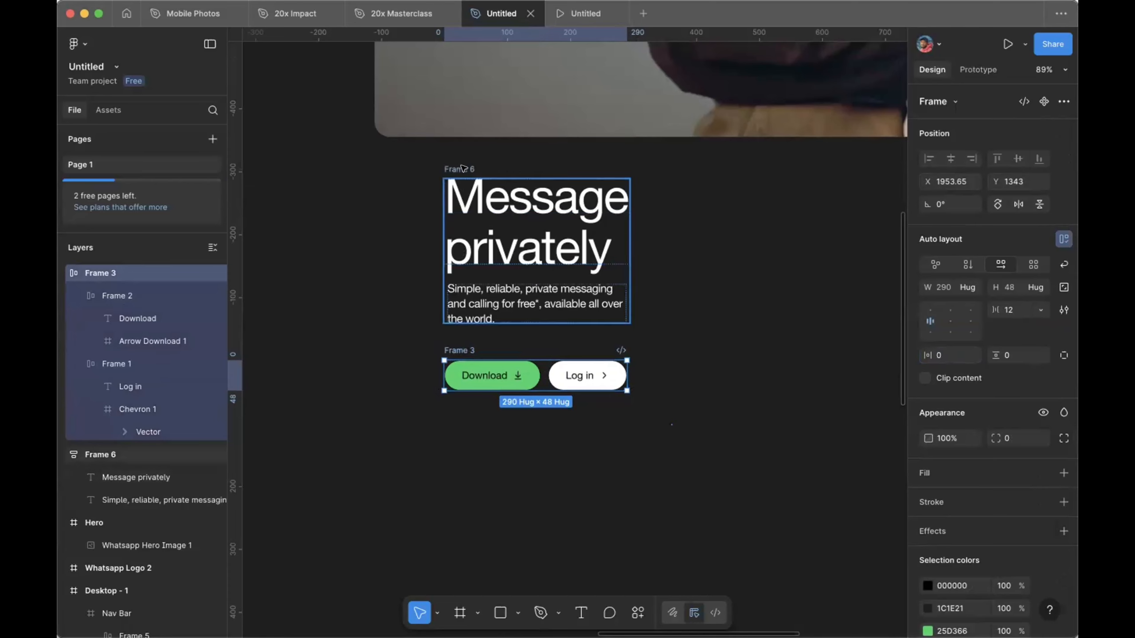
Step: Wrap text Frame 6 and button Frame 3 in vertical auto-layout Frame 7 with a 72 gap
left_click(464, 168)
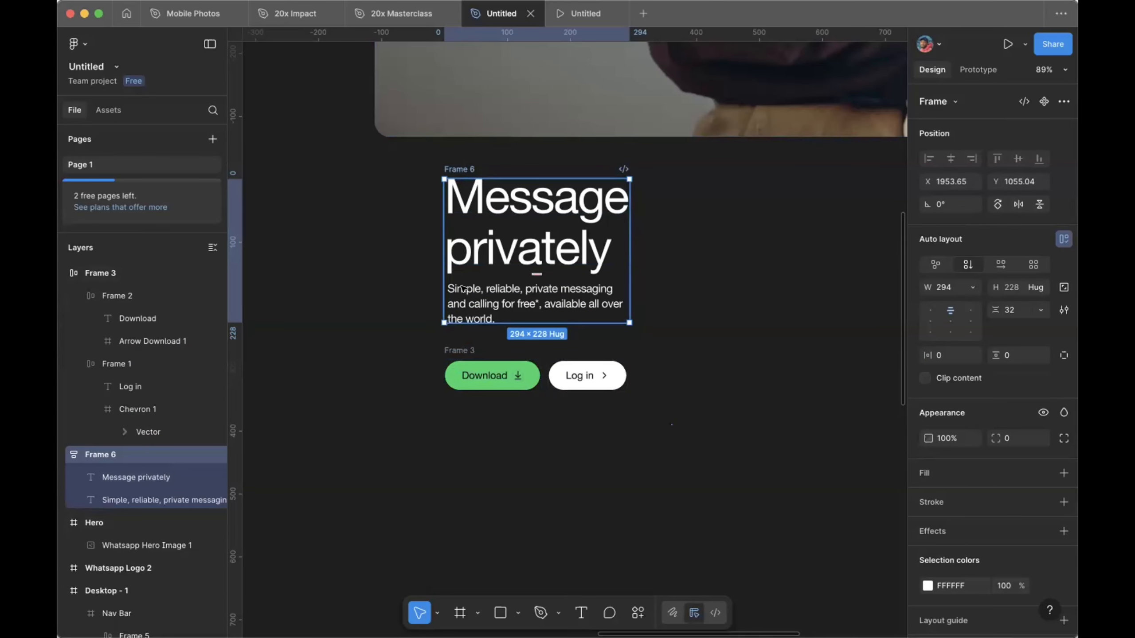
left_click(464, 350)
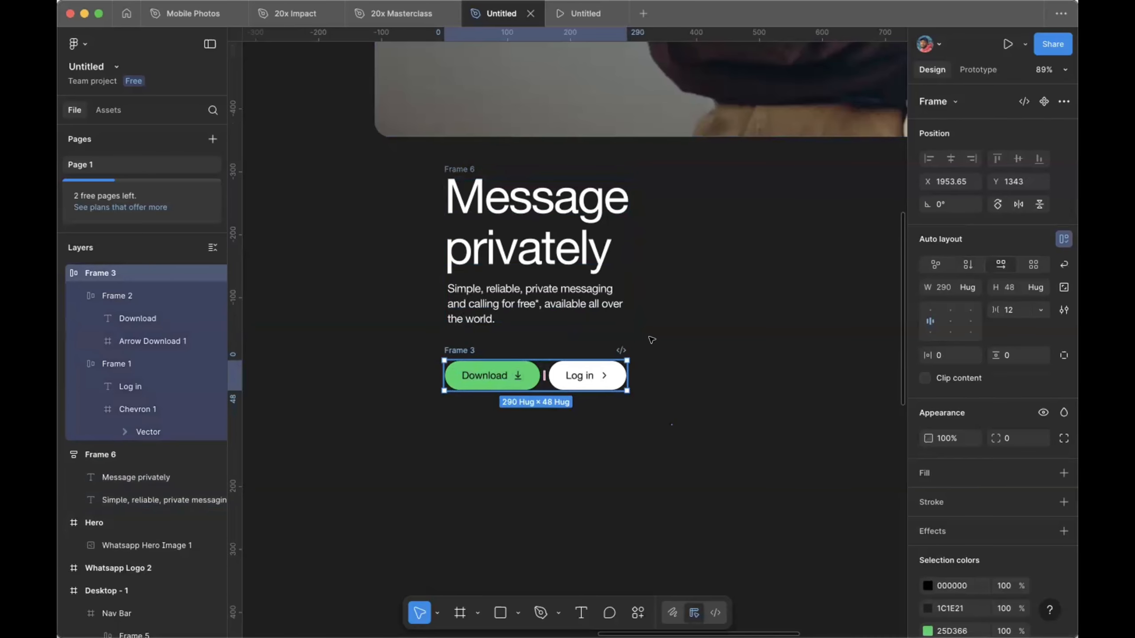
left_click(473, 317)
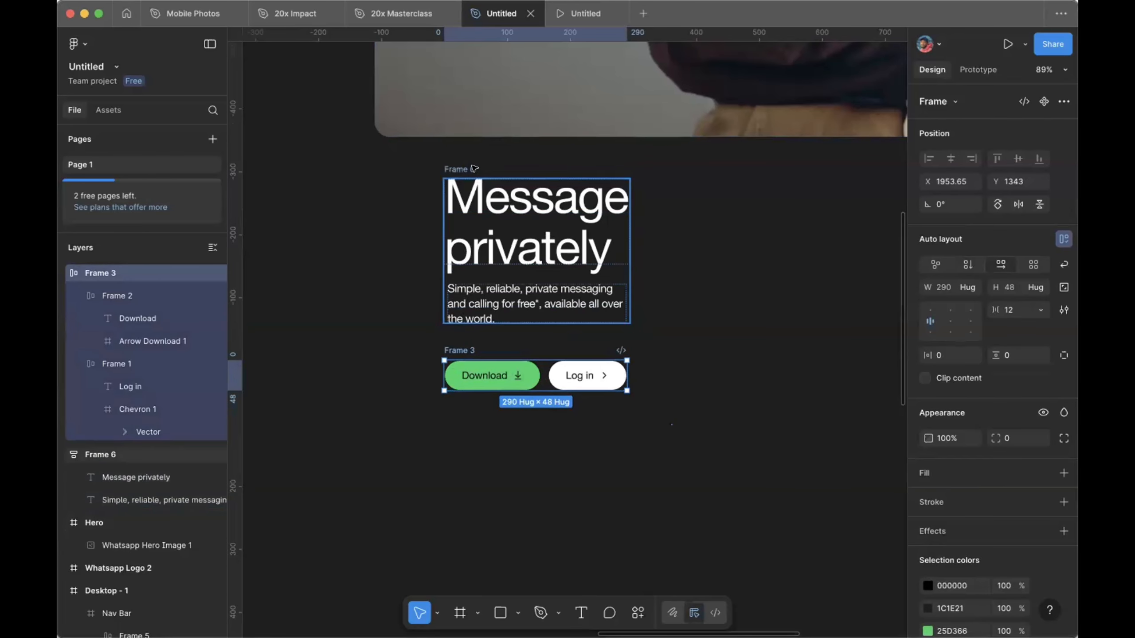
left_click(465, 350, "shift")
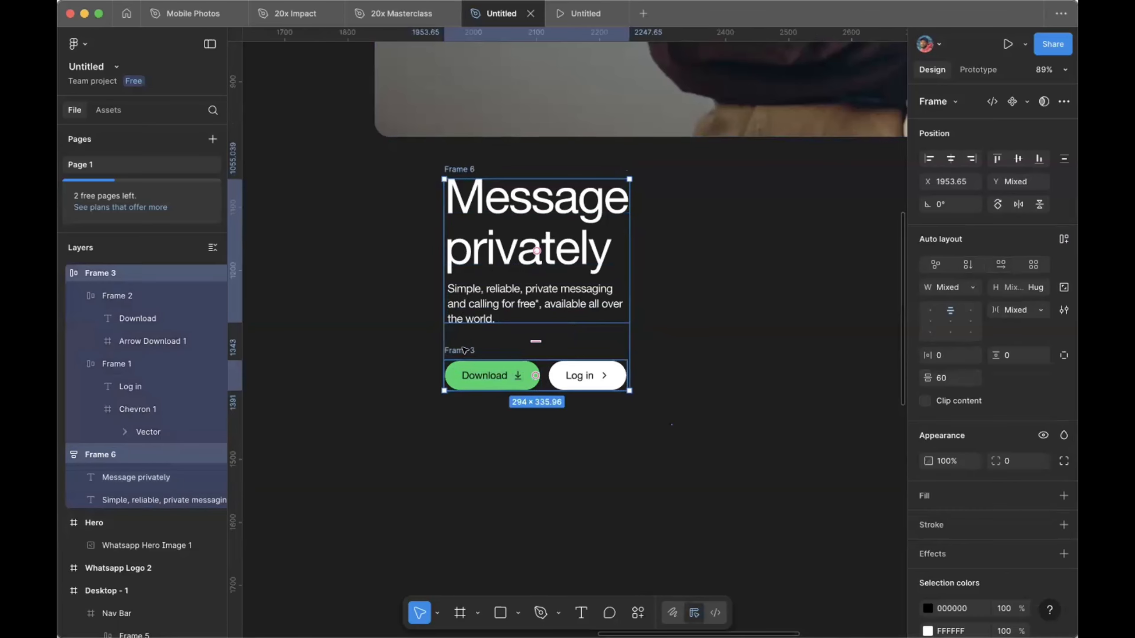
key("shift+a")
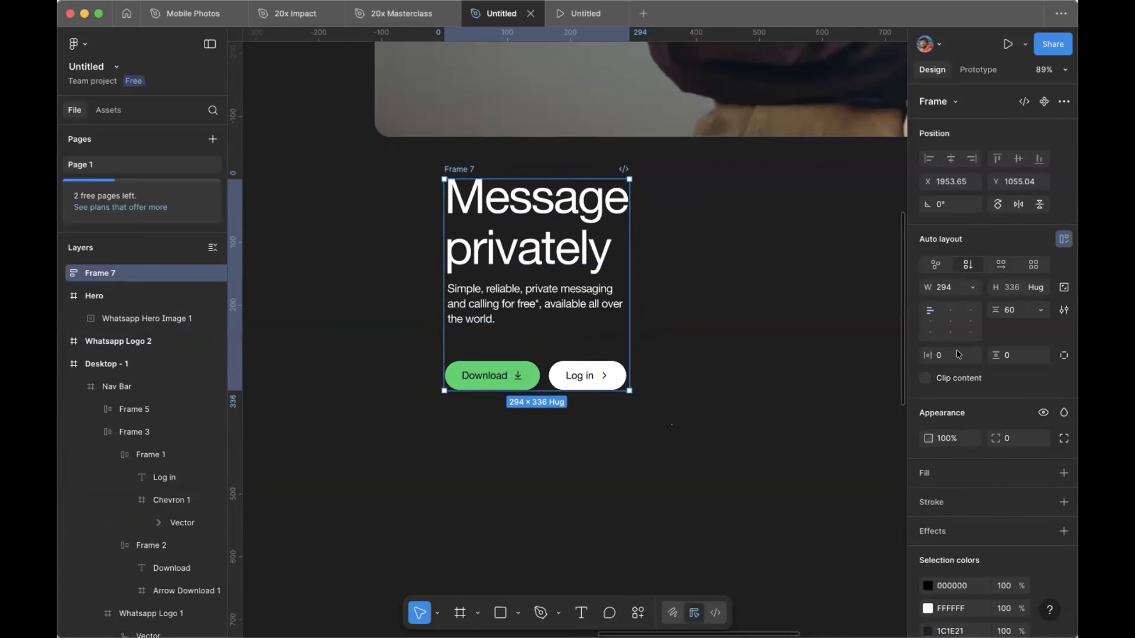
left_click(1012, 309)
type("72")
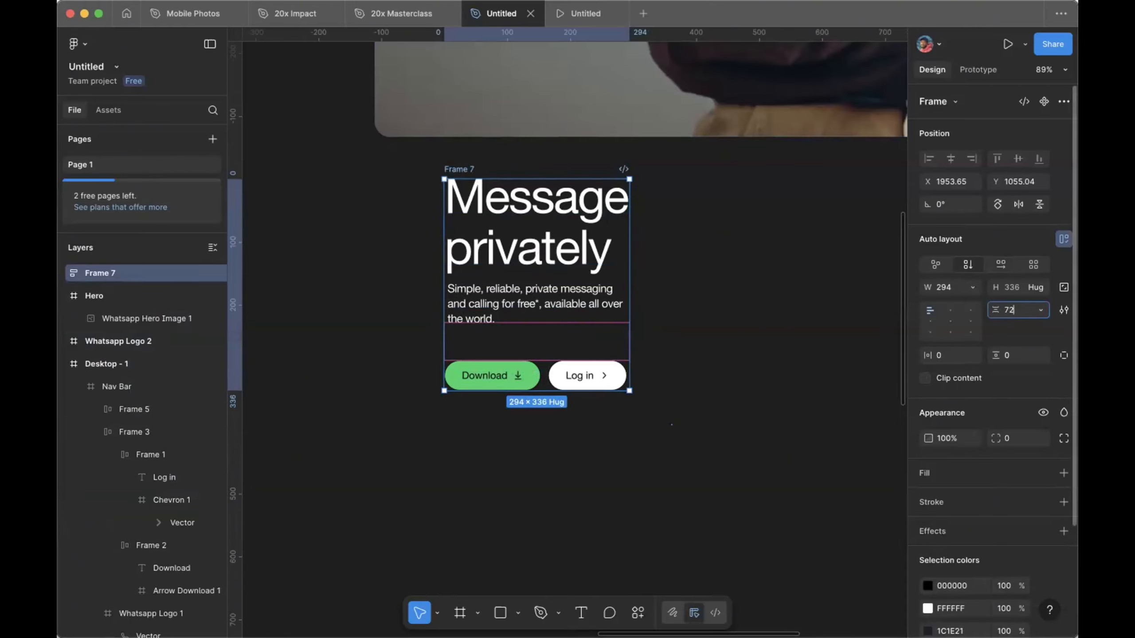
key("Return")
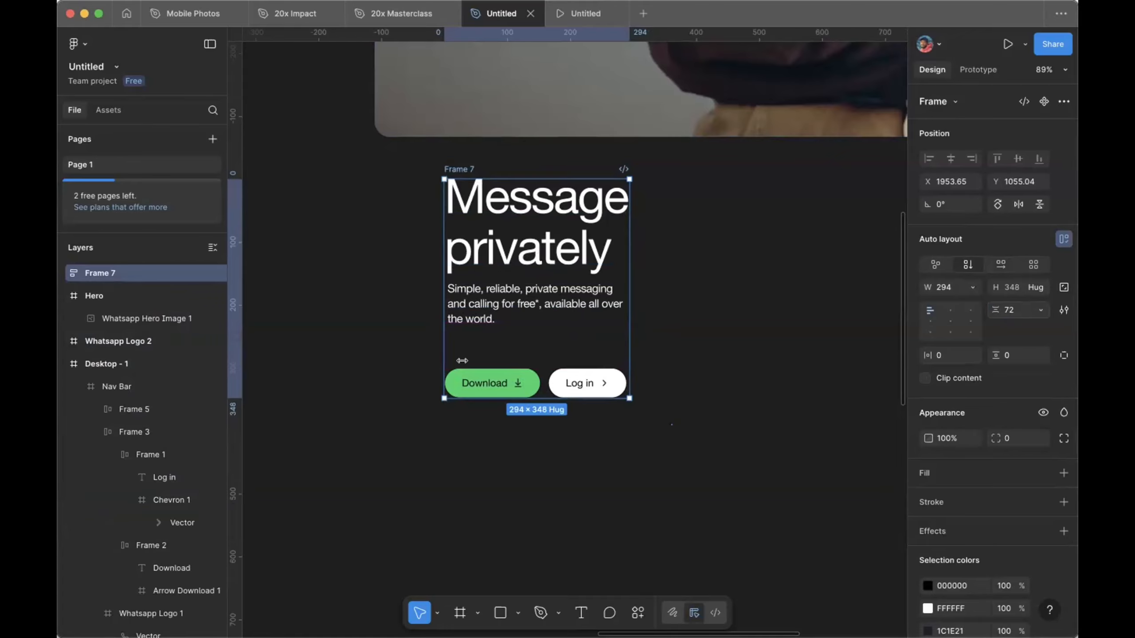
scroll(443, 356, "down", 5)
scroll(442, 356, "up", 5)
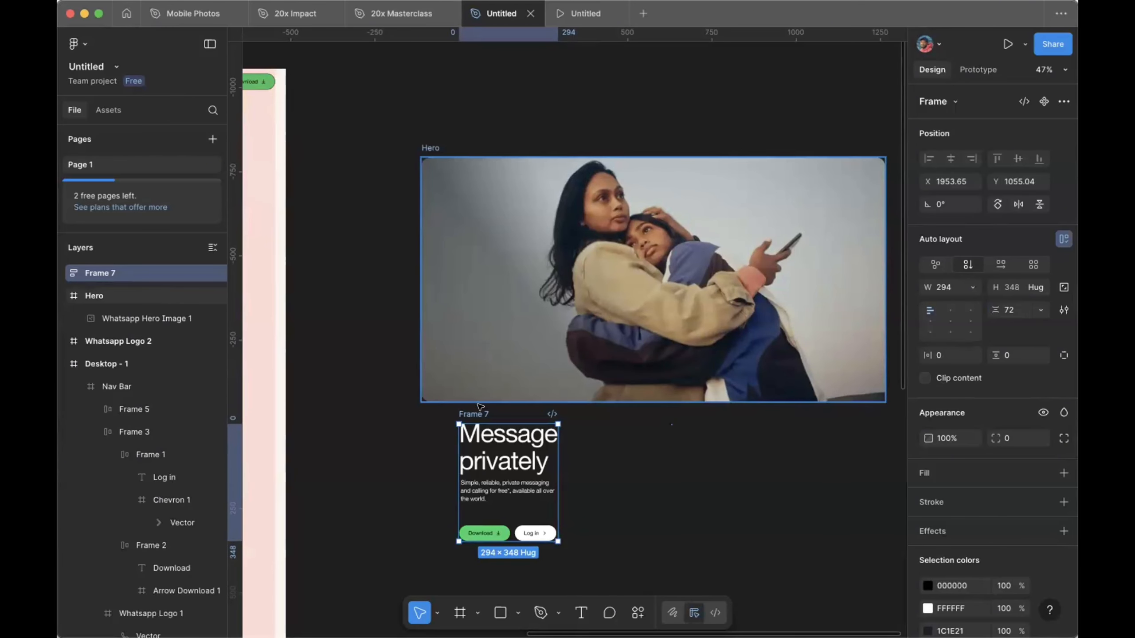
Step: Move Frame 7 onto the Hero photo and align it to the vertical centre
left_click_drag(477, 413, 487, 222)
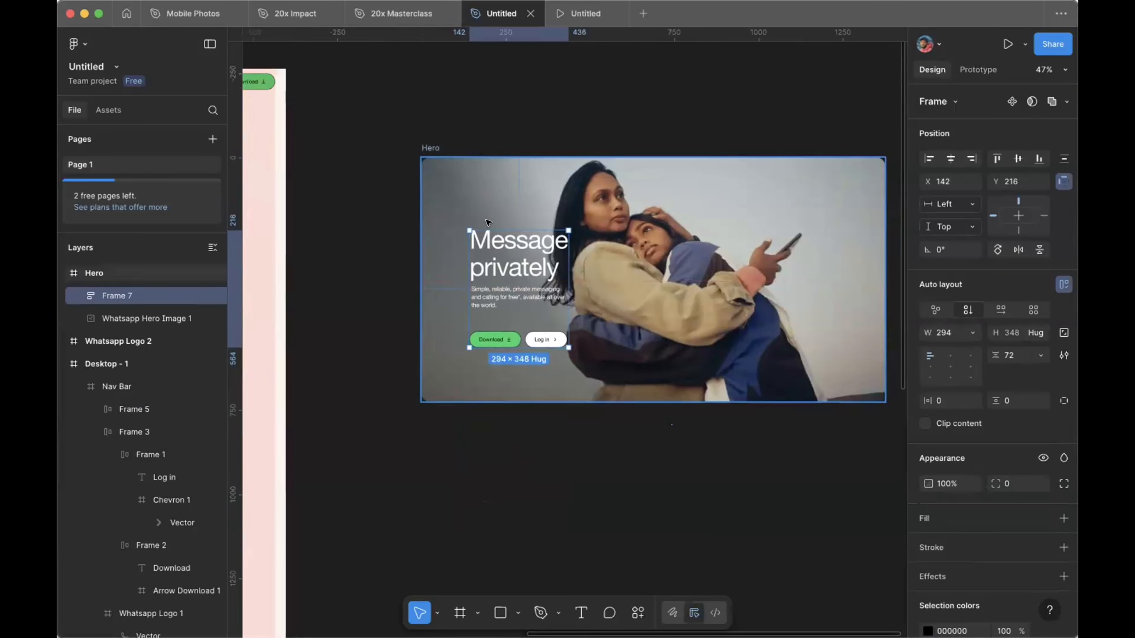
left_click(1017, 158)
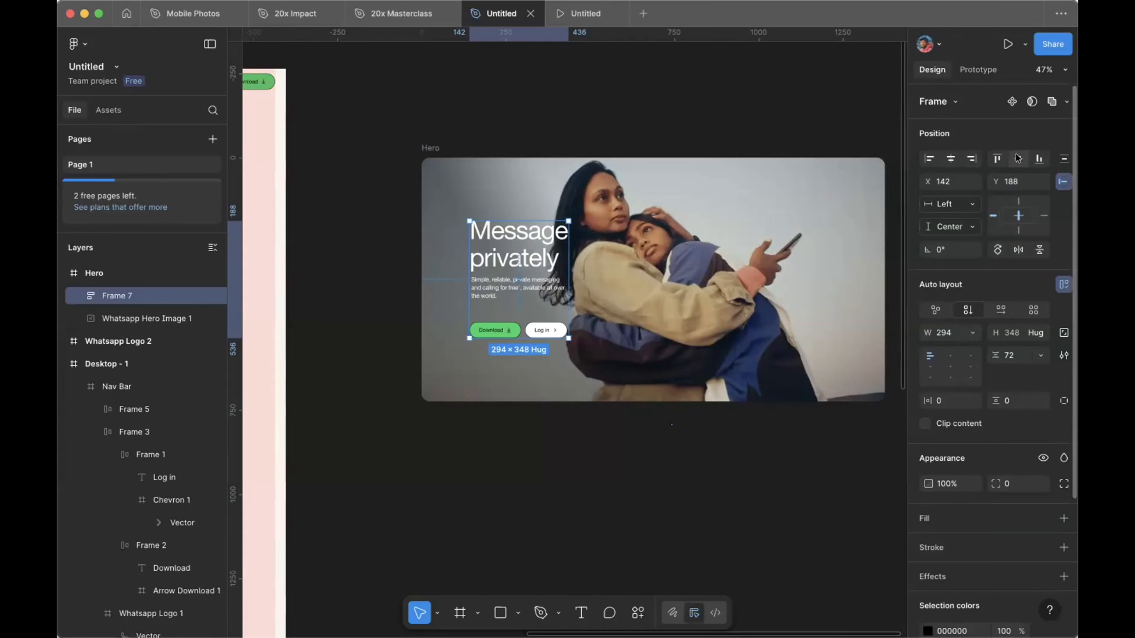
scroll(688, 244, "right", 5)
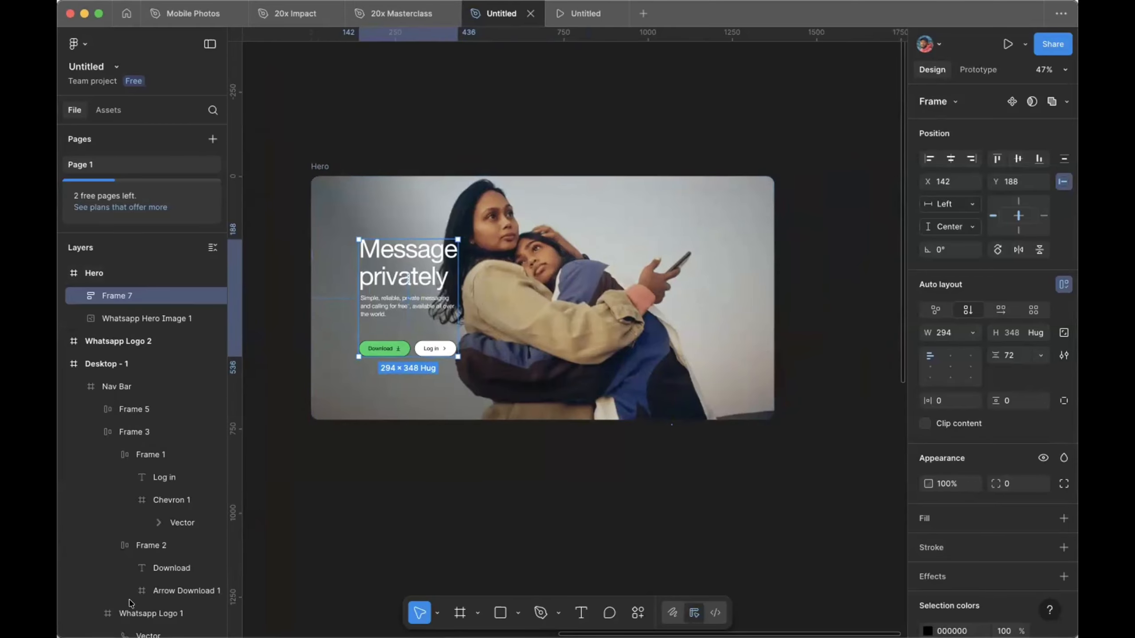
left_click(106, 587)
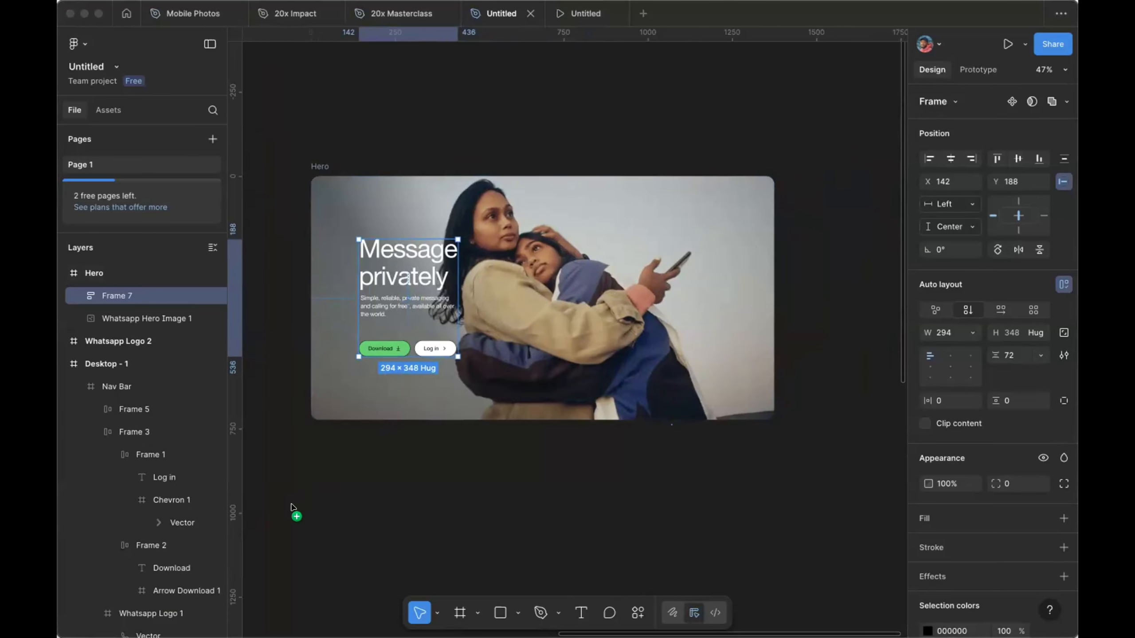
Step: Place the Good morning mom bubble in the Hero's upper right at 268 × 70, then drop in the coffee-mug sticker
left_click_drag(294, 522, 511, 484)
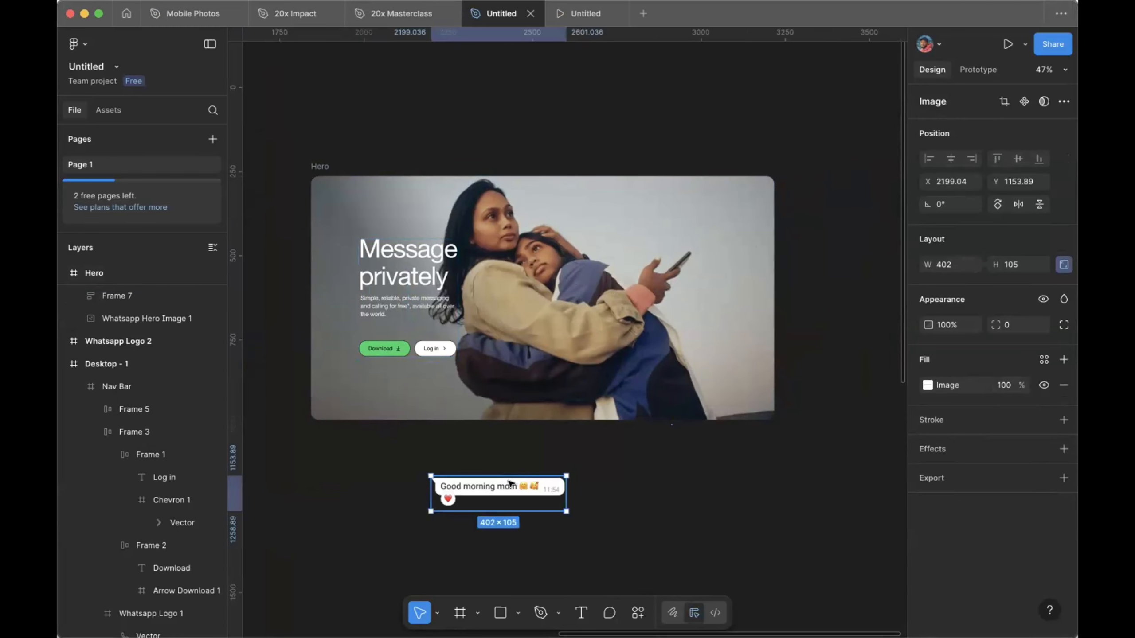
left_click_drag(509, 483, 661, 219)
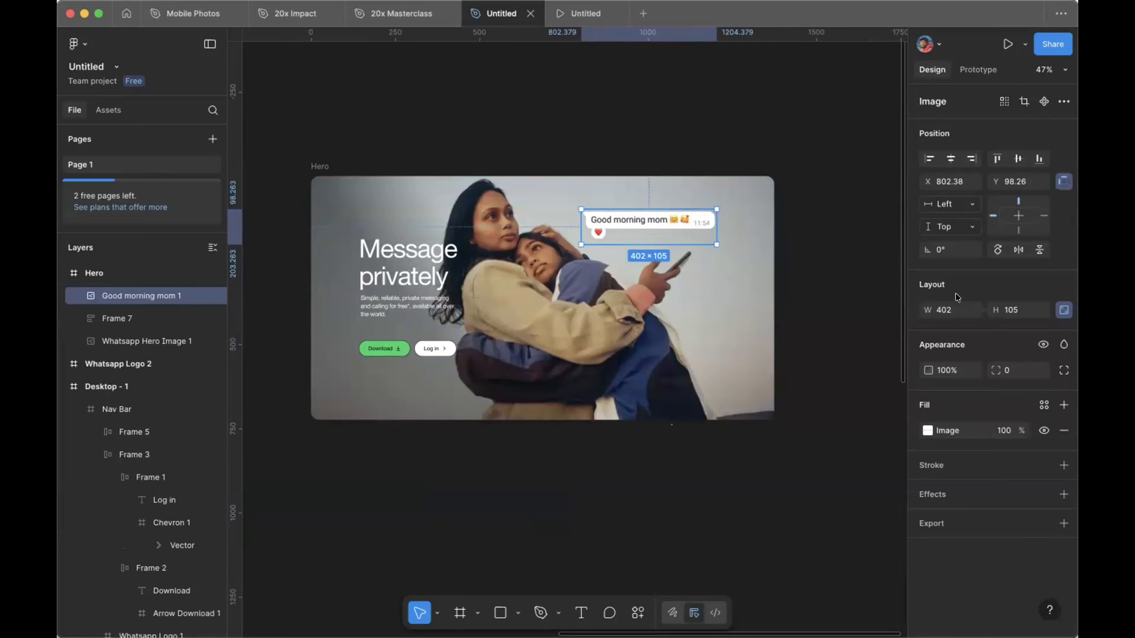
left_click(944, 309)
type("26")
left_click(862, 273)
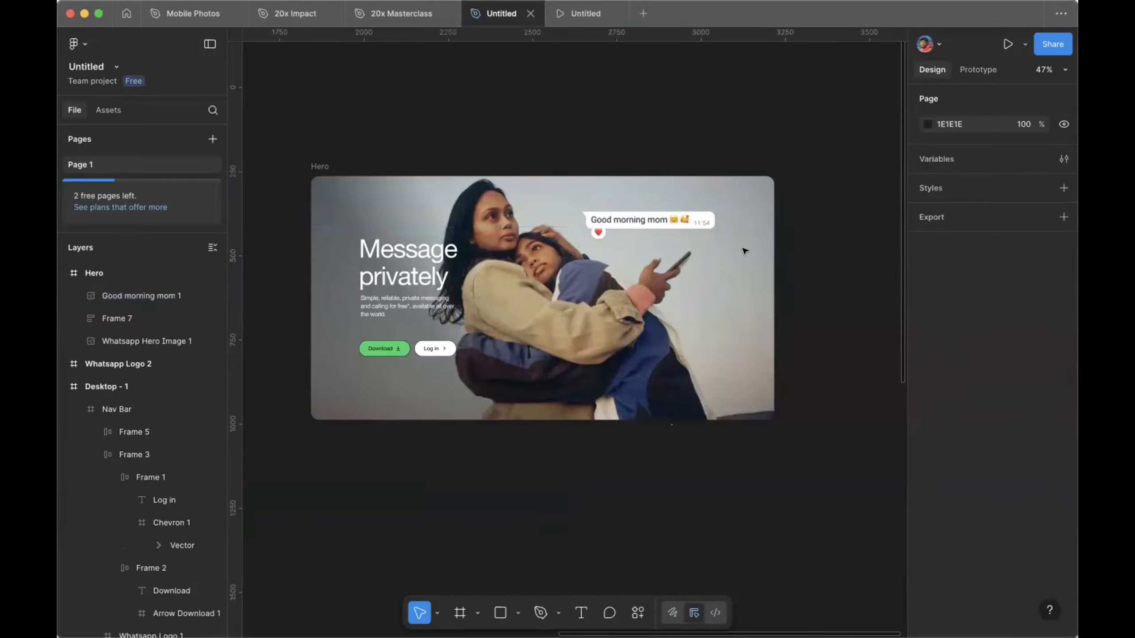
left_click(687, 222)
key("k")
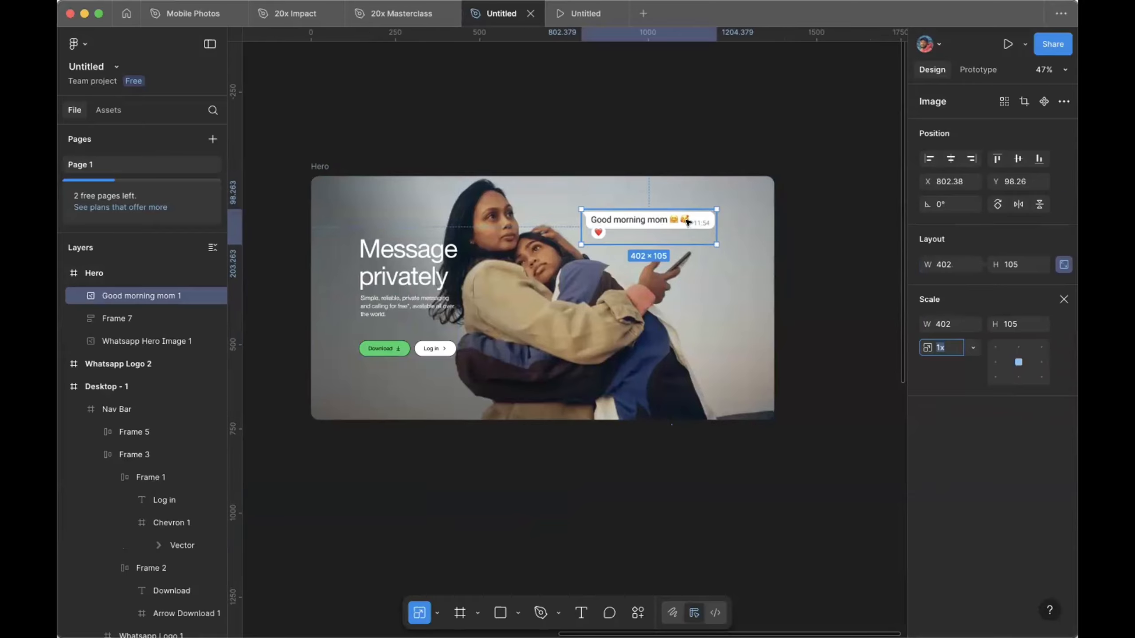
left_click(945, 325)
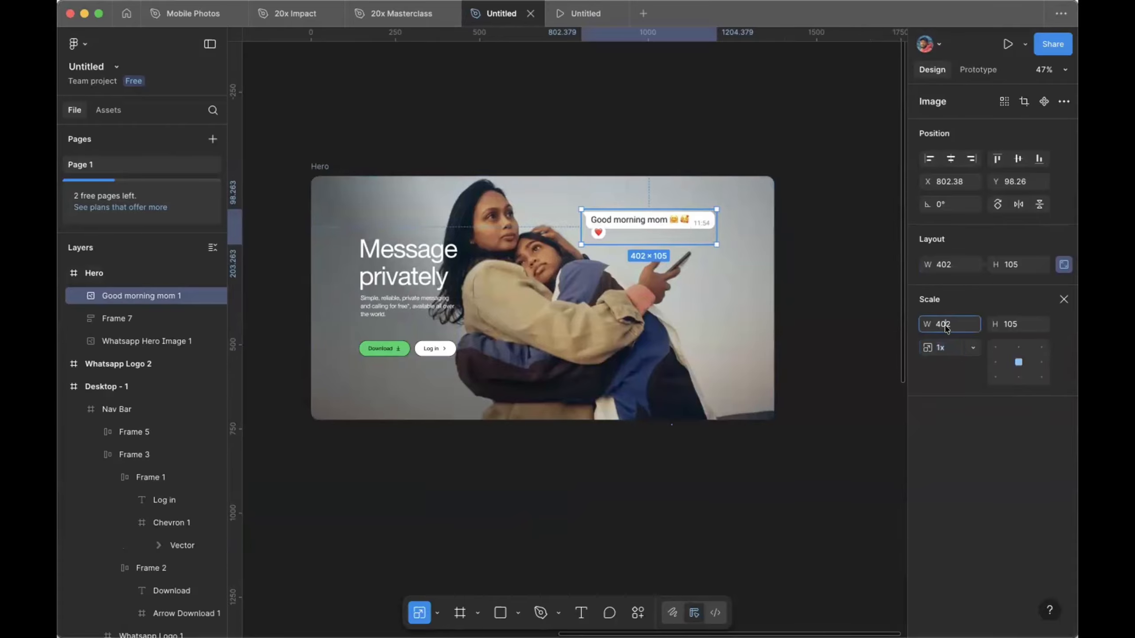
double_click(945, 325)
type("268")
key("Return")
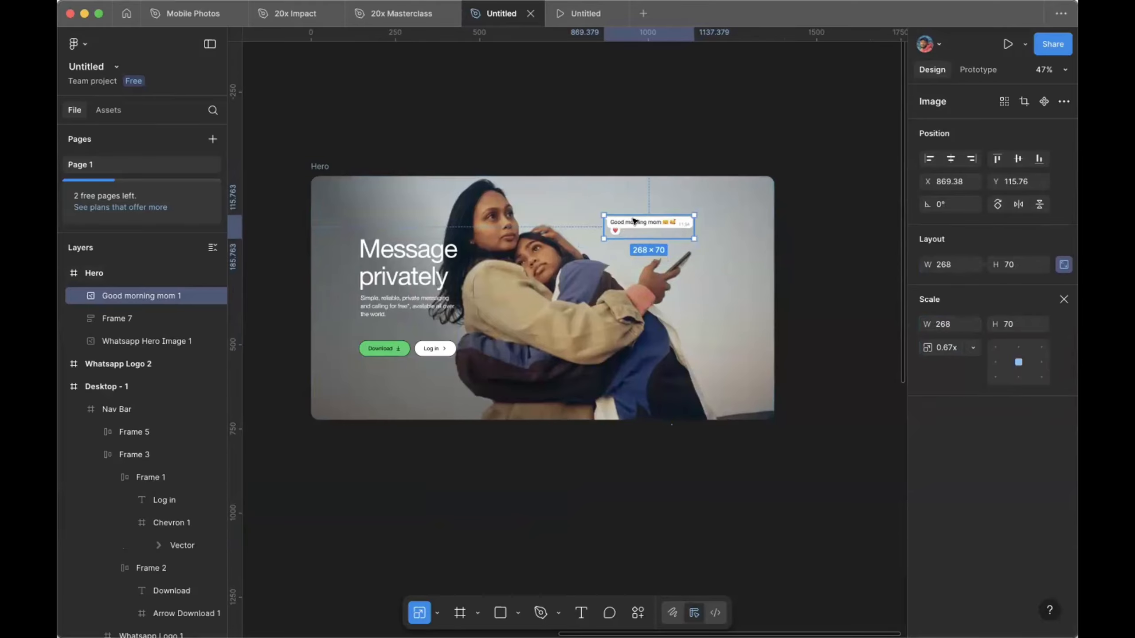
left_click_drag(634, 213, 632, 213)
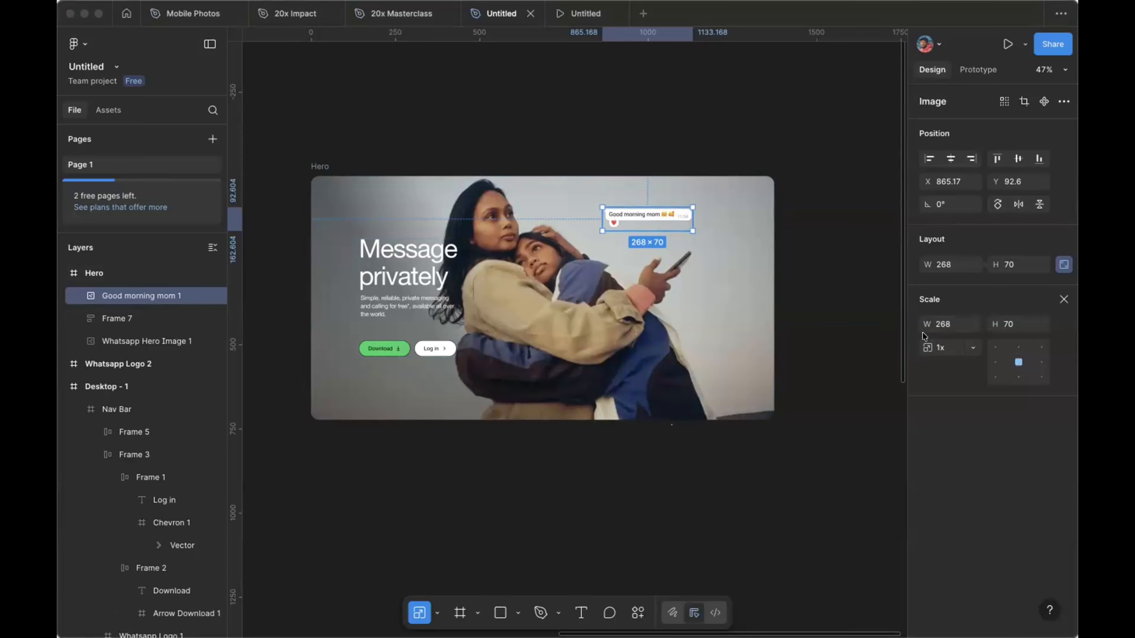
left_click_drag(289, 514, 290, 514)
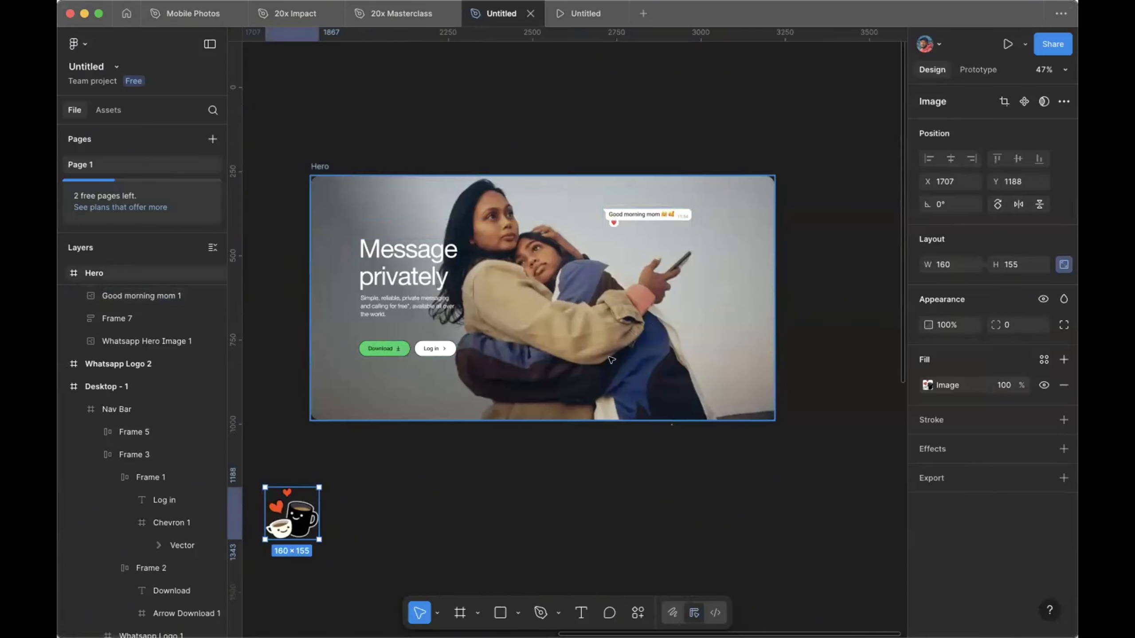
Step: Place the coffee-mug sticker in the Hero beside the bubble, scaled to 106 × 102.69
left_click_drag(293, 515, 437, 503)
key("k")
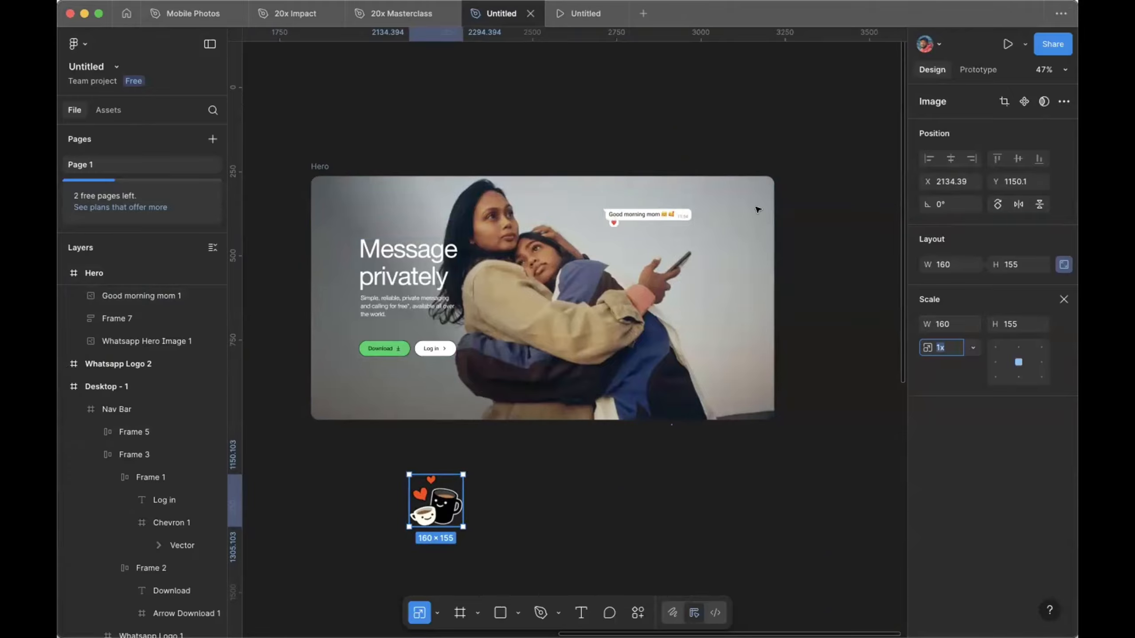
left_click_drag(440, 496, 724, 254)
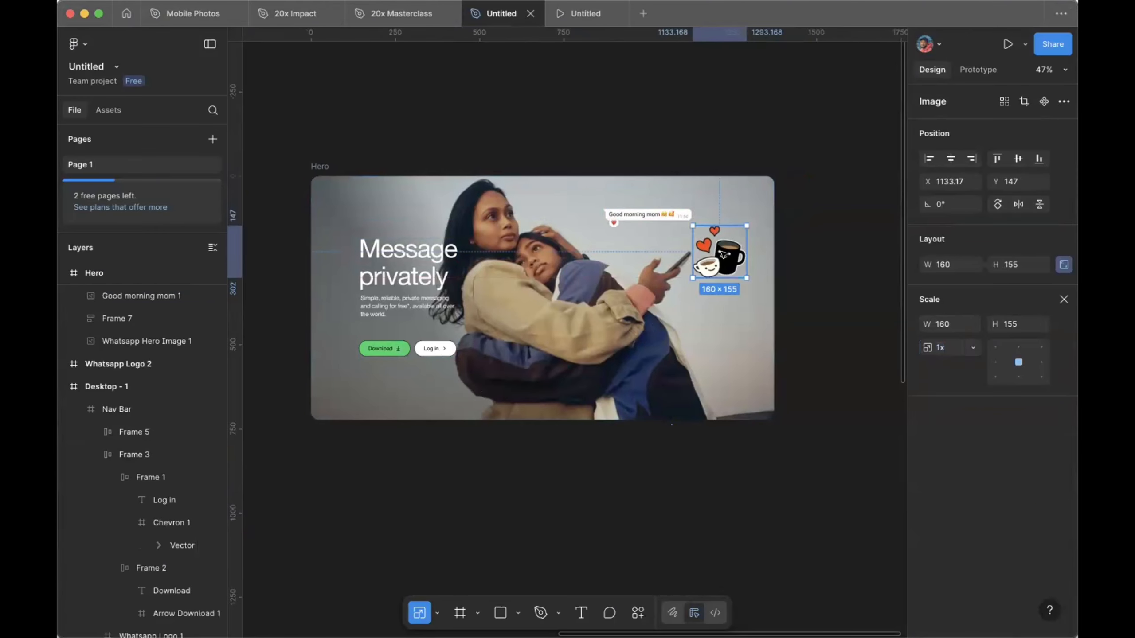
scroll(724, 254, "up", 3)
key("v")
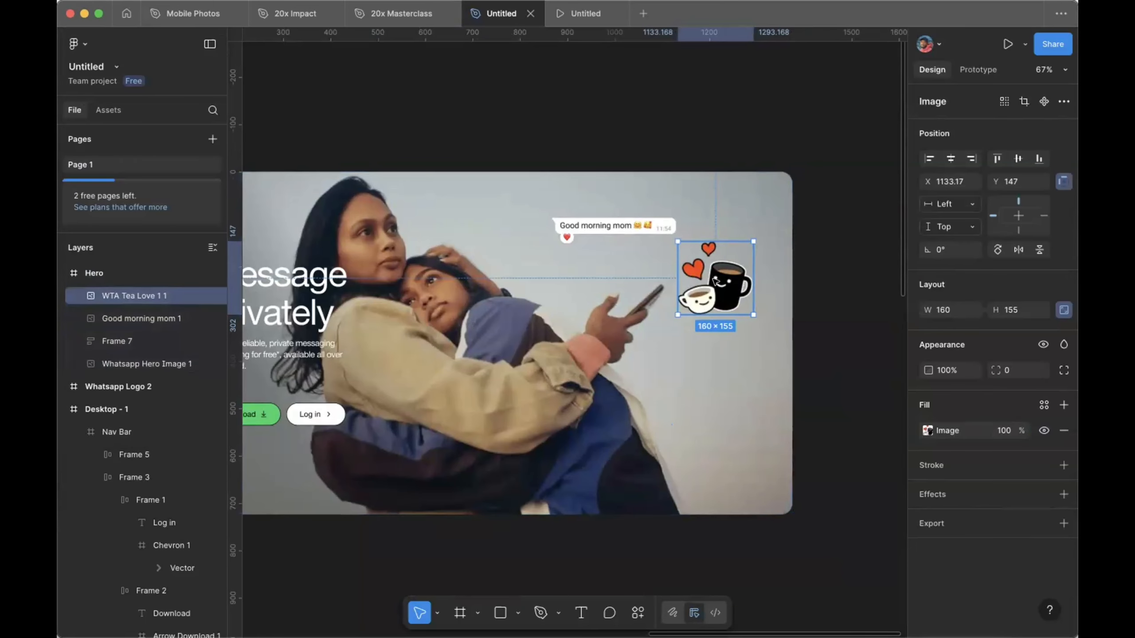
key("k")
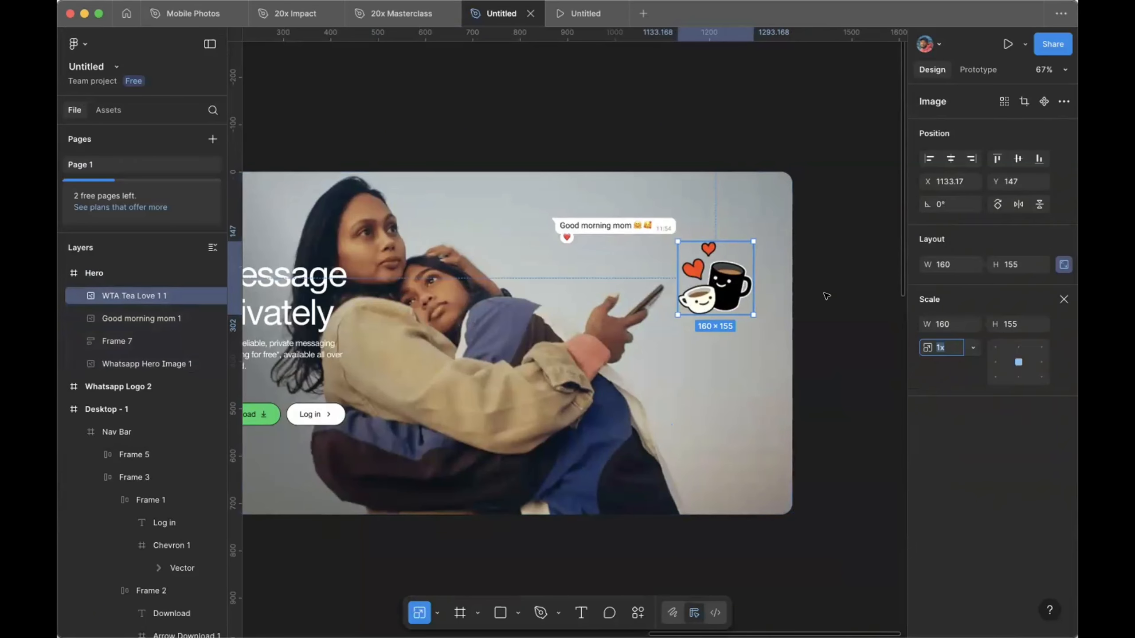
left_click(945, 324)
type("106")
key("Return")
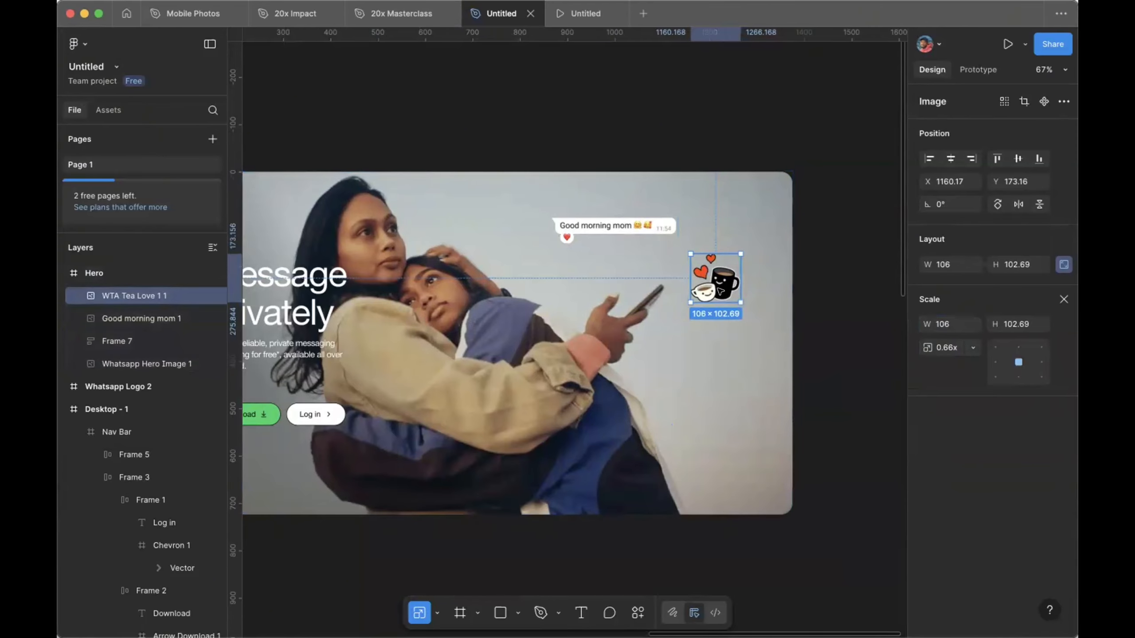
left_click_drag(720, 291, 720, 281)
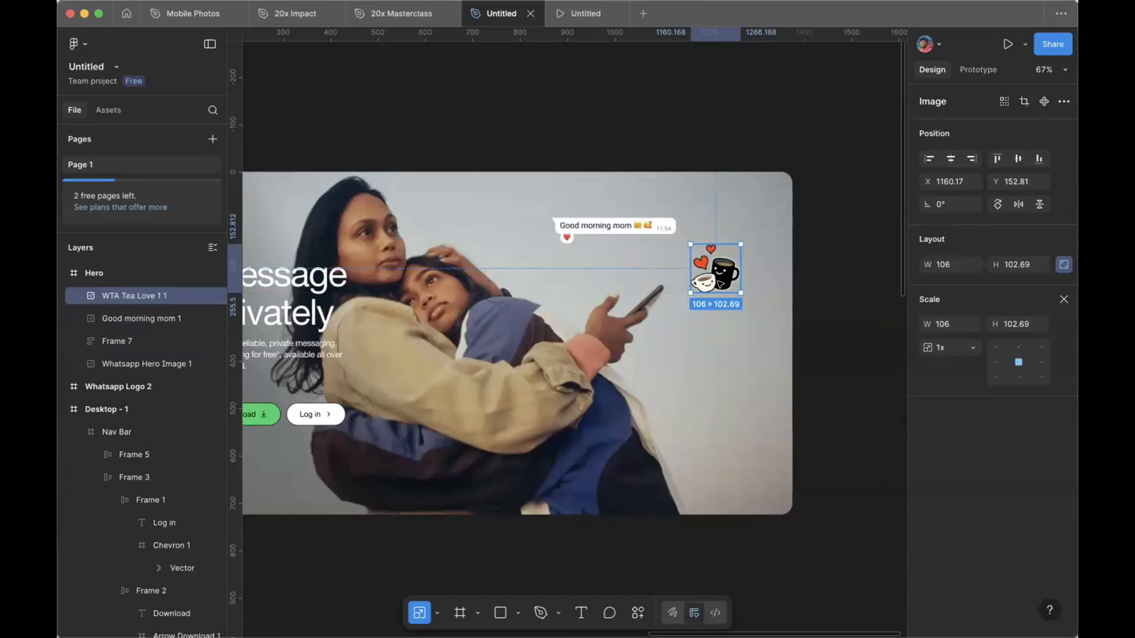
left_click_drag(720, 284, 722, 288)
key("super+Tab")
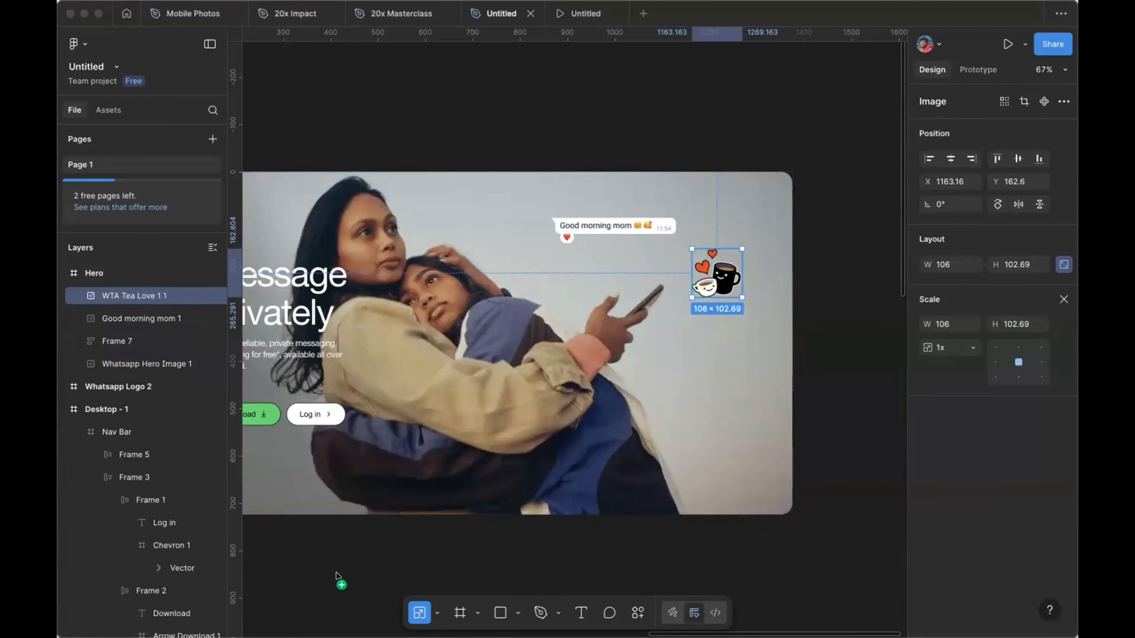
Step: Add the voice-note bubble scaled to 280 wide into the Hero below the sticker
left_click_drag(338, 576, 377, 504)
scroll(335, 560, "down", 3)
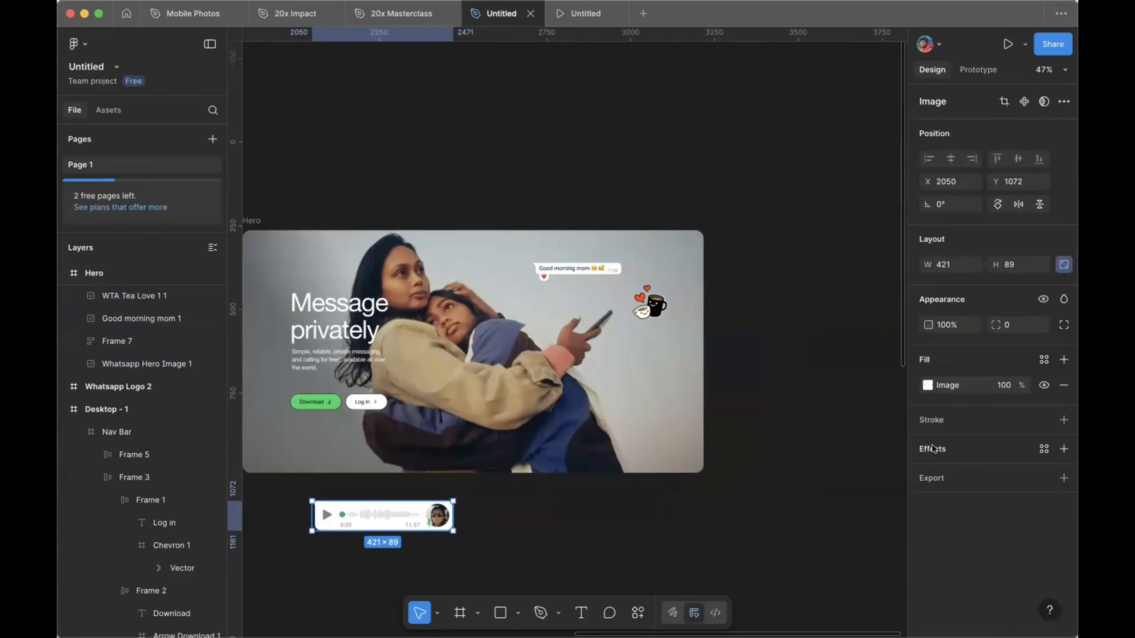
key("k")
double_click(948, 324)
type("280")
key("Return")
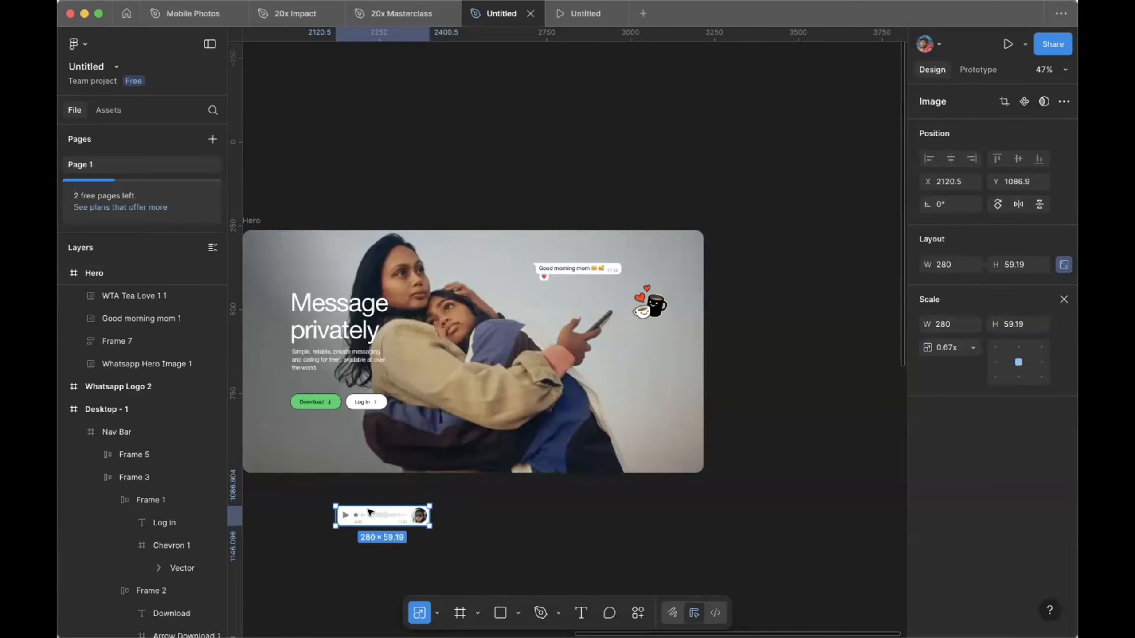
left_click_drag(367, 512, 563, 343)
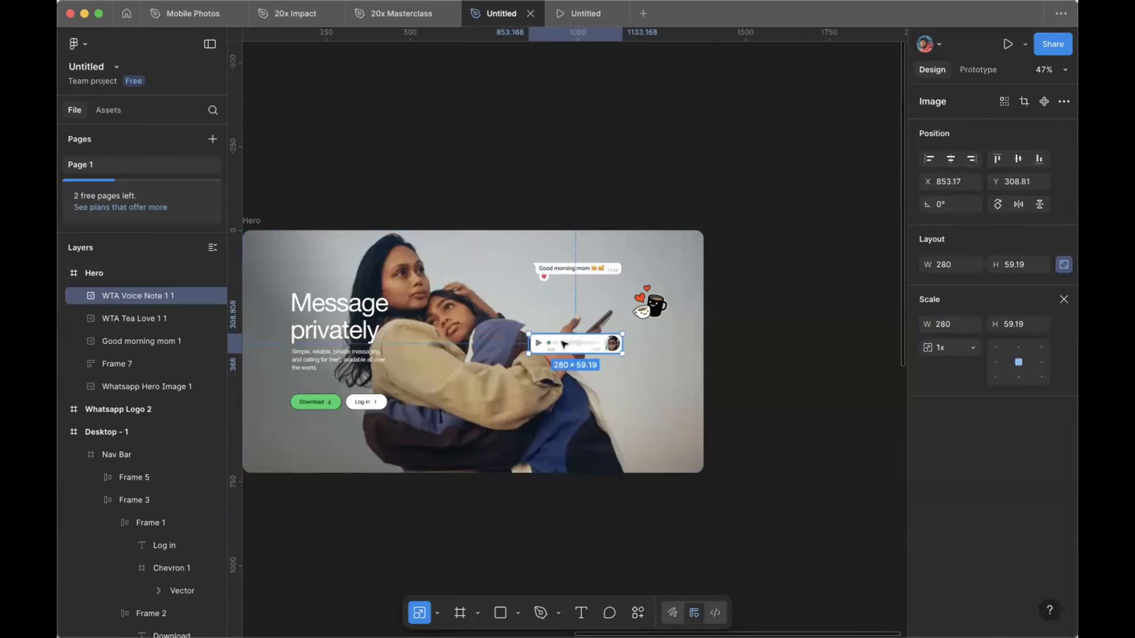
key("Up")
key("Up")
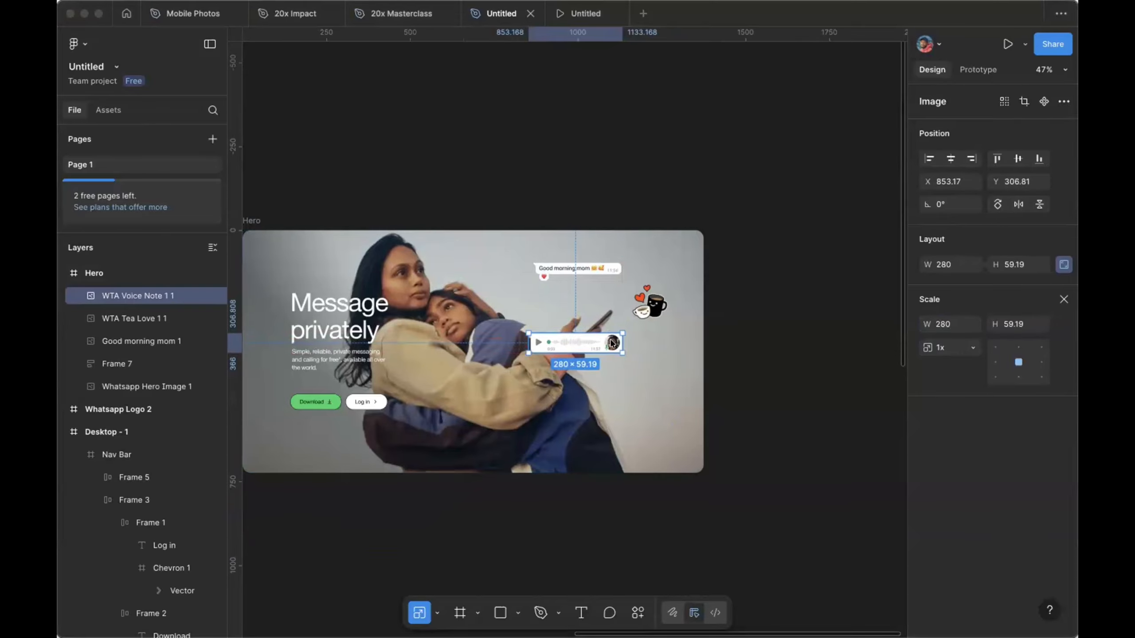
Step: Import the 385 × 408 chat photo and place it in the Hero below the voice note
left_click_drag(320, 514, 343, 506)
left_click_drag(302, 542, 301, 541)
left_click_drag(587, 381, 599, 393)
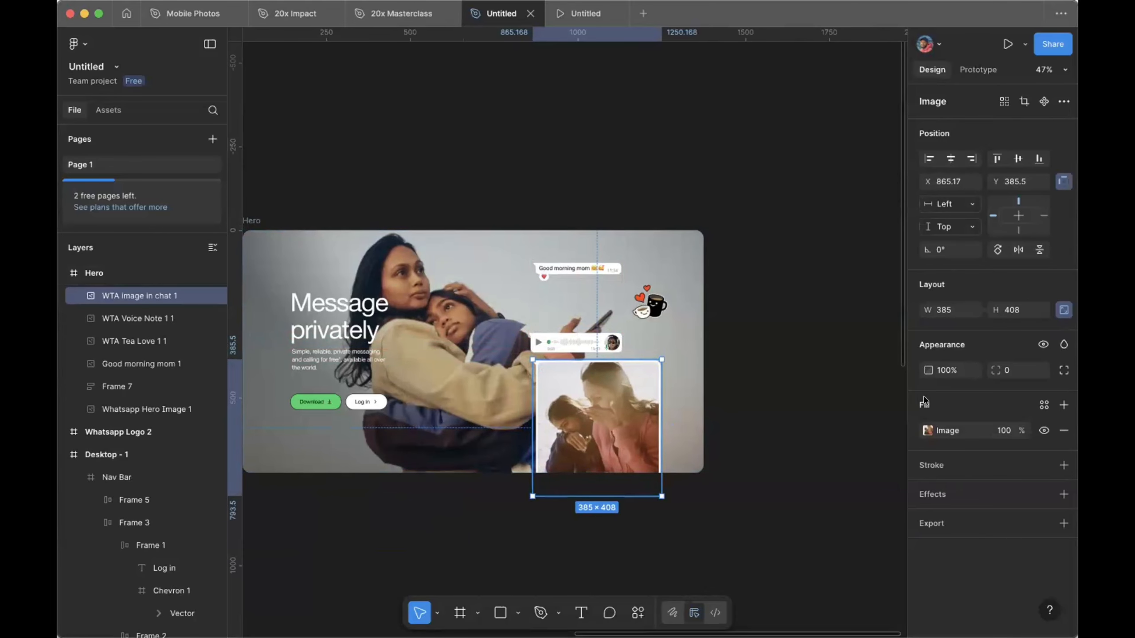
Step: Scale the chat photo to 256 wide and align it under the voice note
key("k")
left_click(947, 324)
type("256")
key("Return")
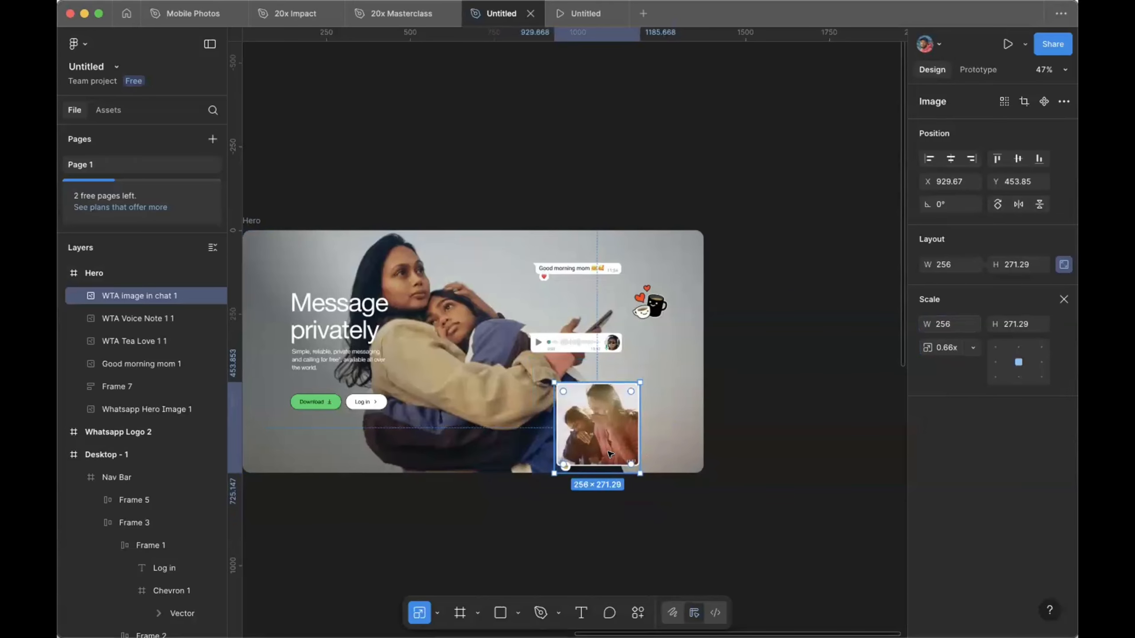
scroll(610, 454, "up", 5)
left_click_drag(587, 418, 533, 351)
Step: Move the voice note, chat photo and Good morning mom bubble left together as one column
left_click(564, 238, "shift")
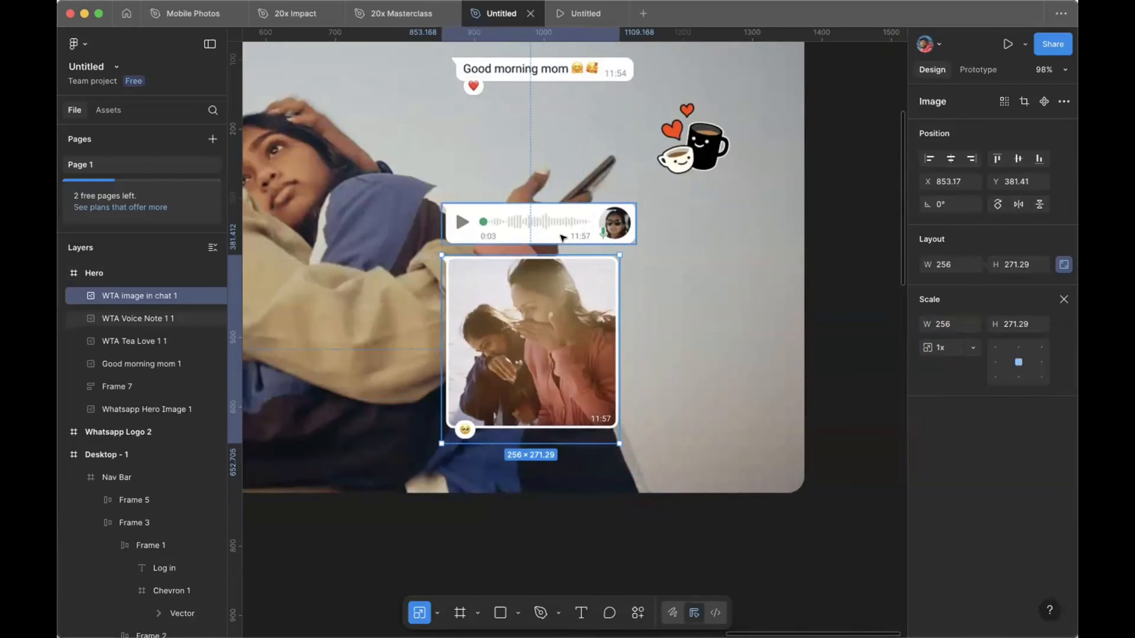
left_click_drag(565, 333, 564, 301)
scroll(563, 302, "down", 5)
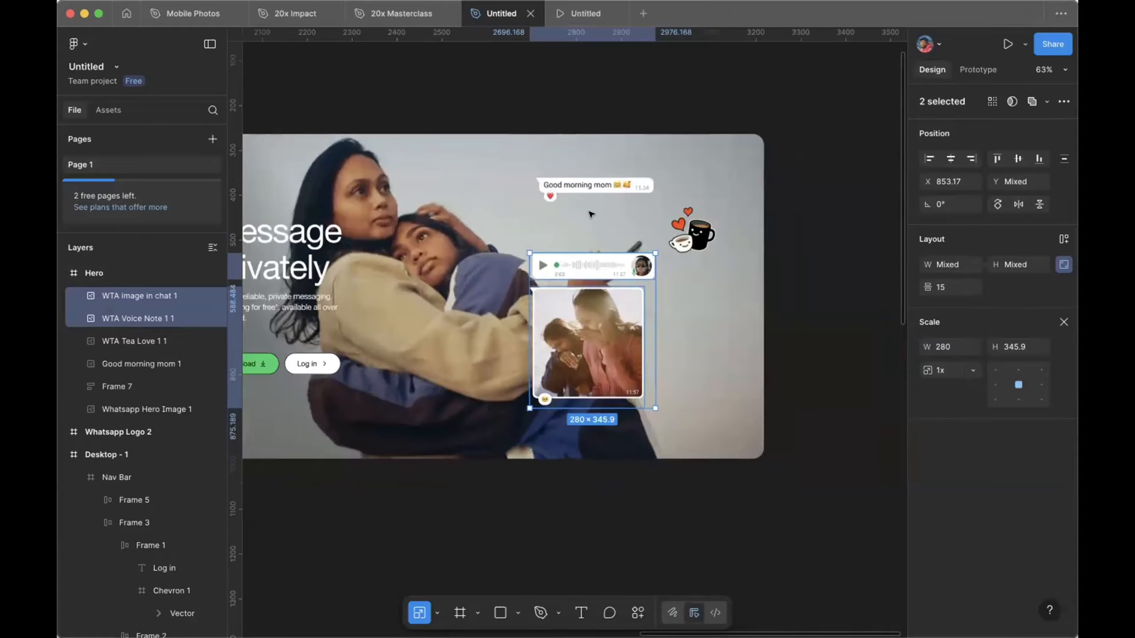
left_click(591, 193, "shift")
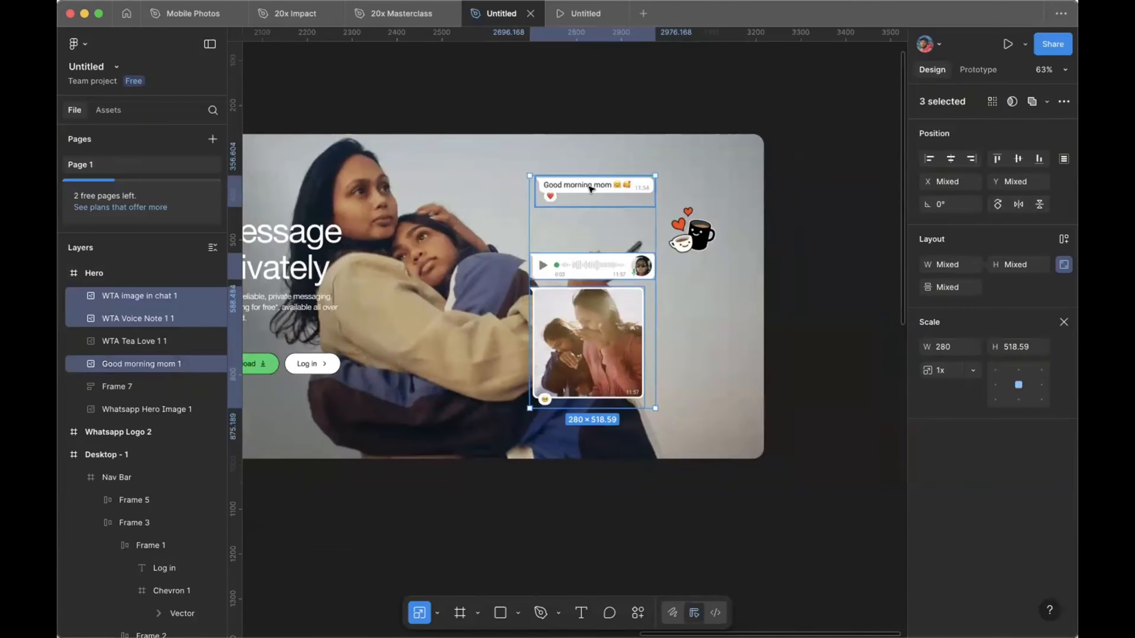
left_click_drag(572, 187, 568, 188)
scroll(568, 187, "down", 6)
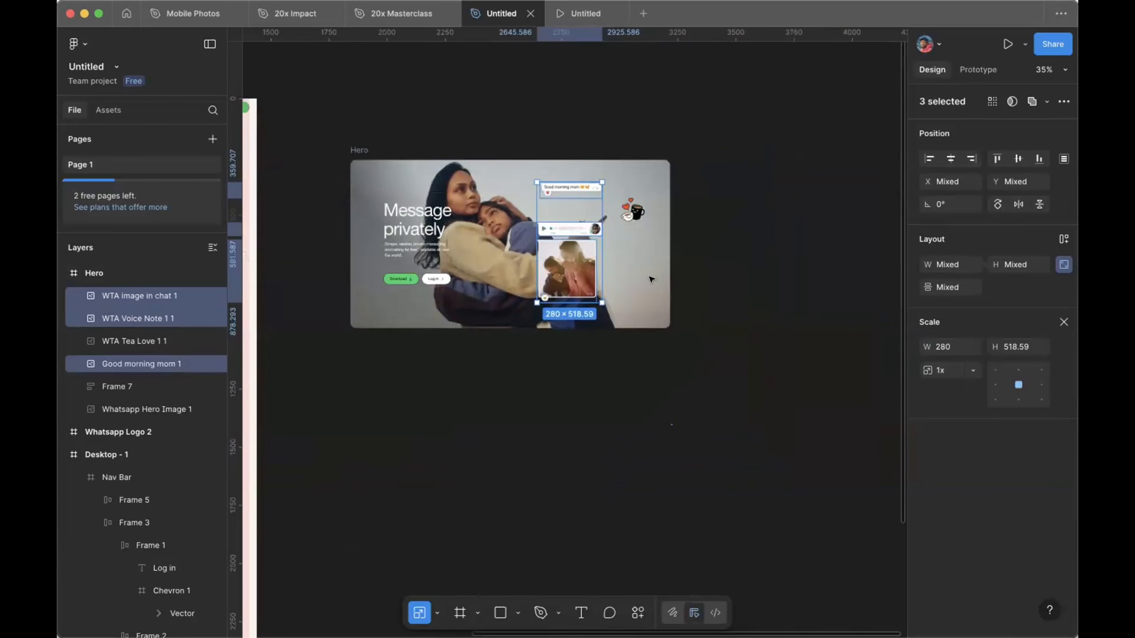
scroll(652, 279, "up", 3)
left_click(244, 350)
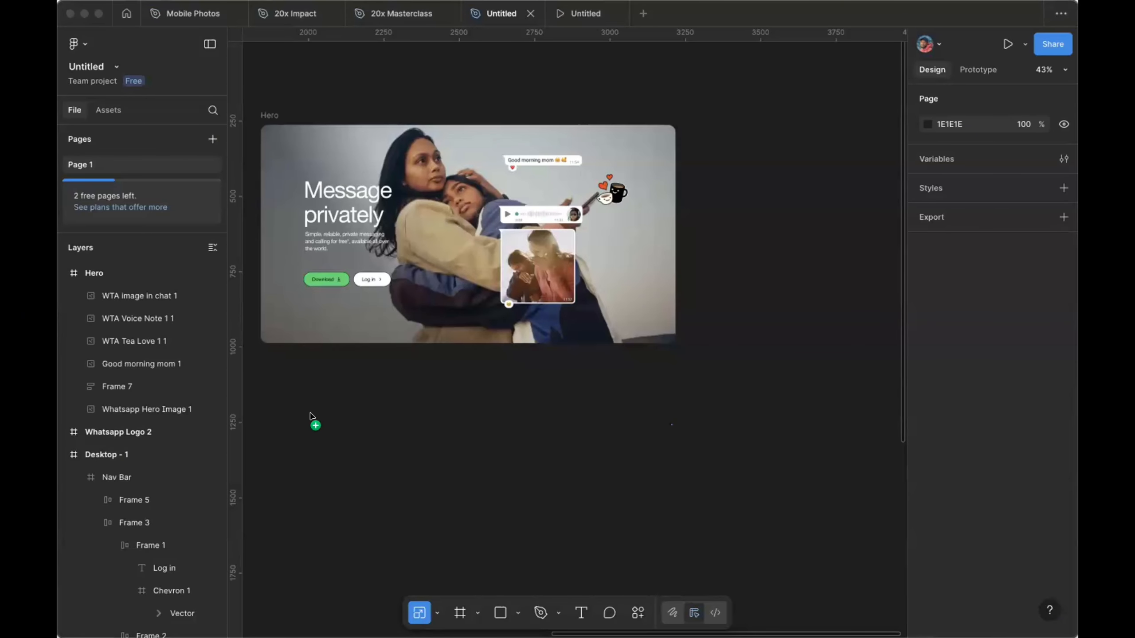
Step: Add the family-trip chat bubble, scale it to 307 px wide, and place it in the Hero's lower right
left_click_drag(311, 376, 538, 405)
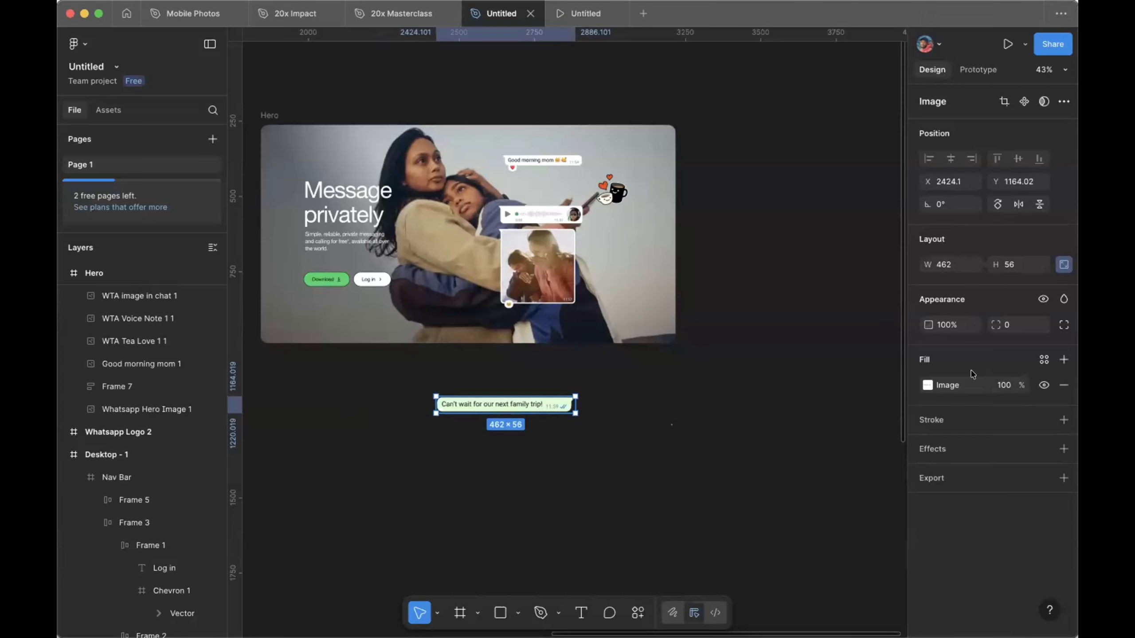
key("k")
left_click(949, 324)
type("307")
key("Return")
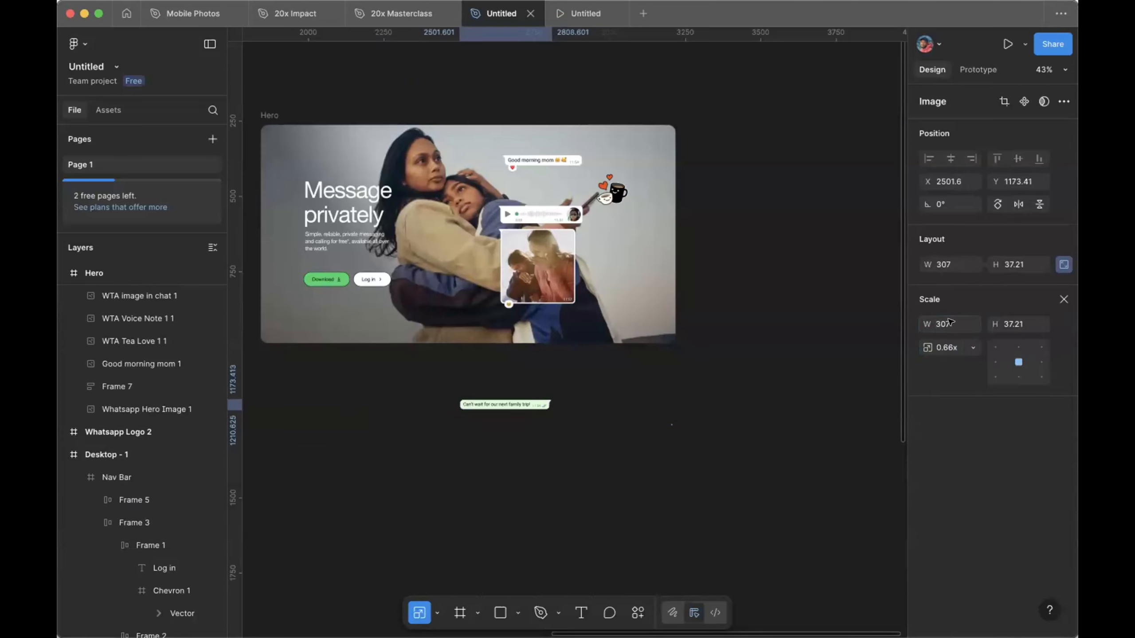
left_click_drag(511, 402, 597, 321)
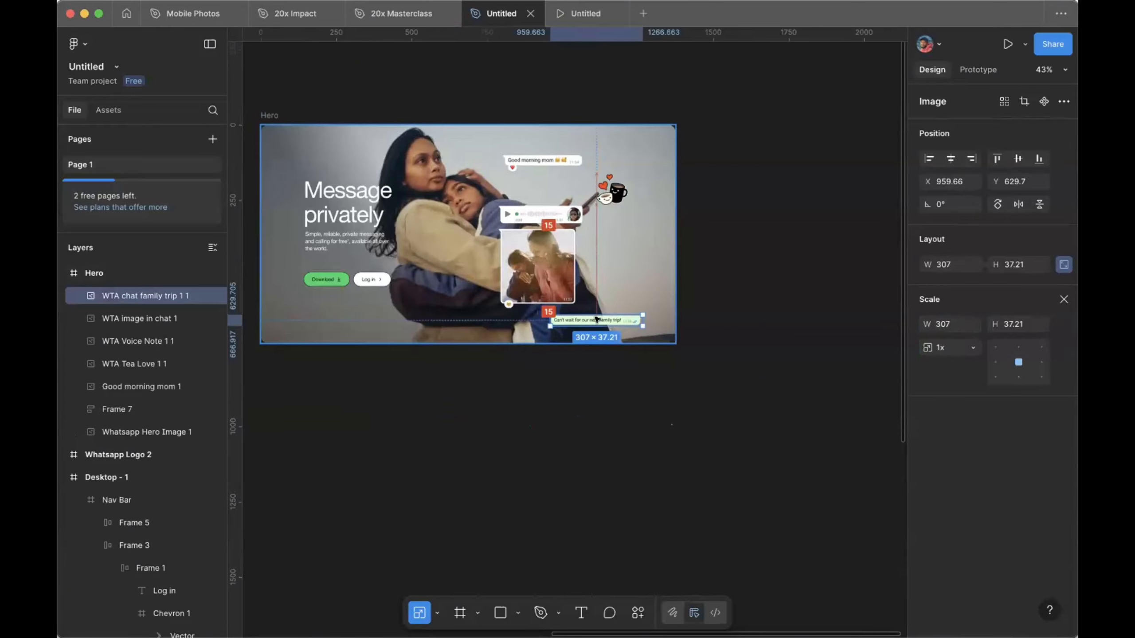
Step: Nudge the Good morning mom, voice note and photo chat images, plus the family-trip bubble, slightly up
left_click(540, 159)
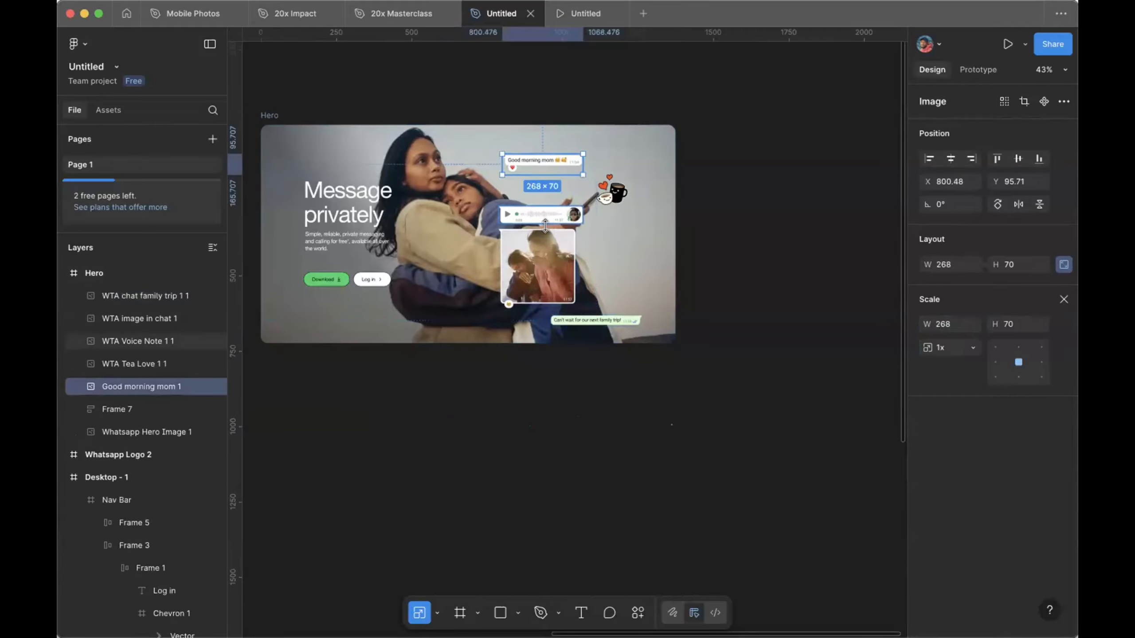
left_click(545, 215, "shift")
left_click(553, 264, "shift")
left_click_drag(553, 265, 550, 255)
left_click(623, 317)
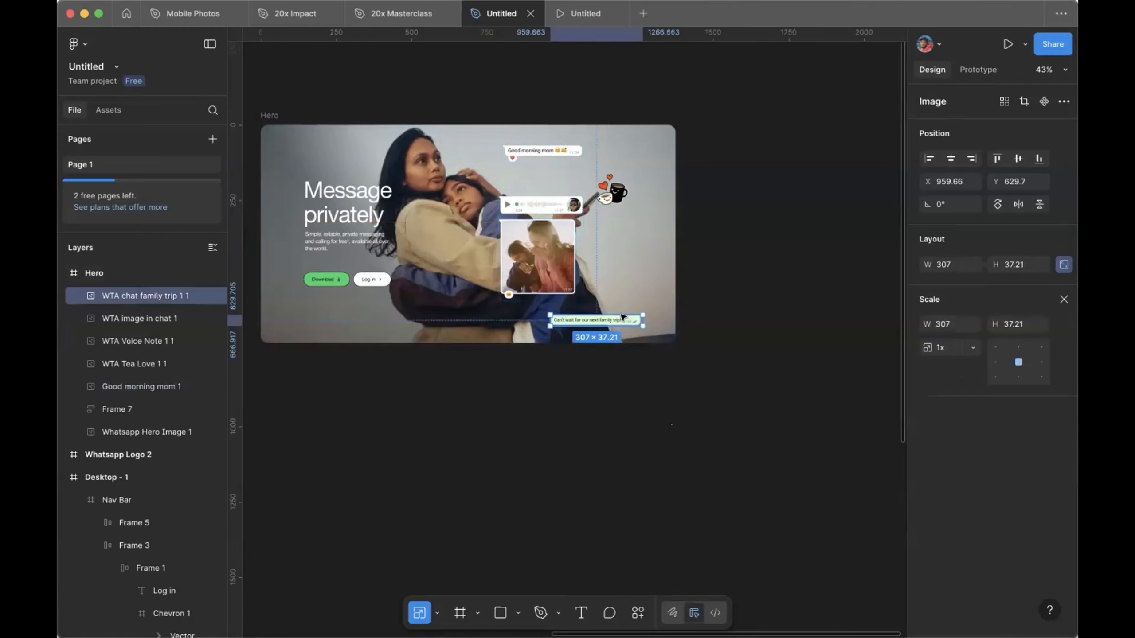
left_click_drag(623, 318, 621, 315)
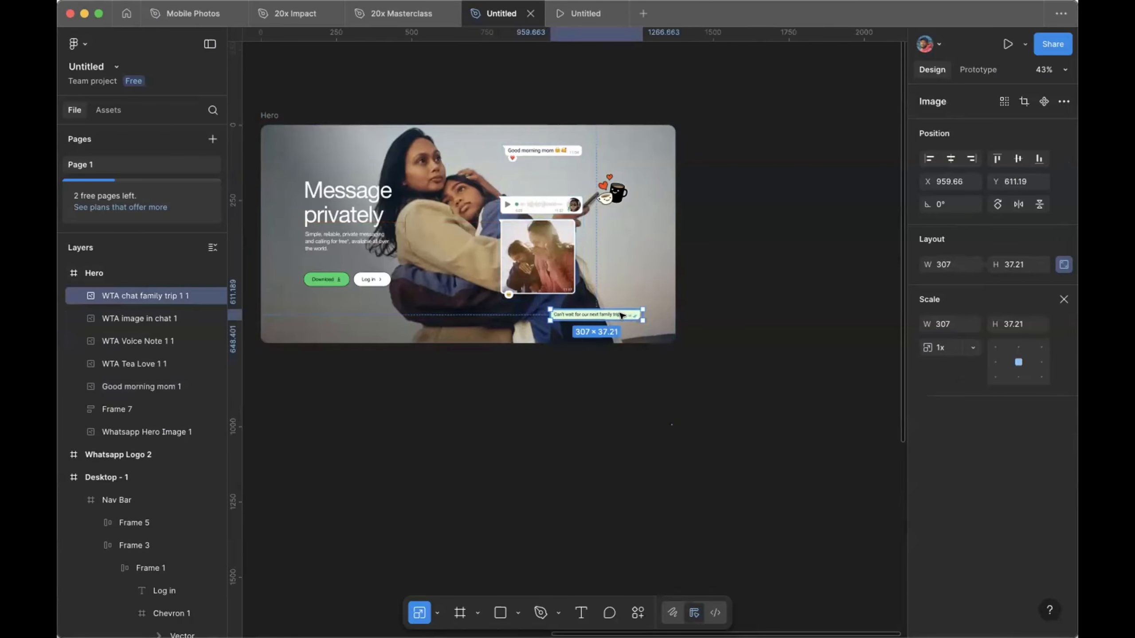
left_click(541, 247)
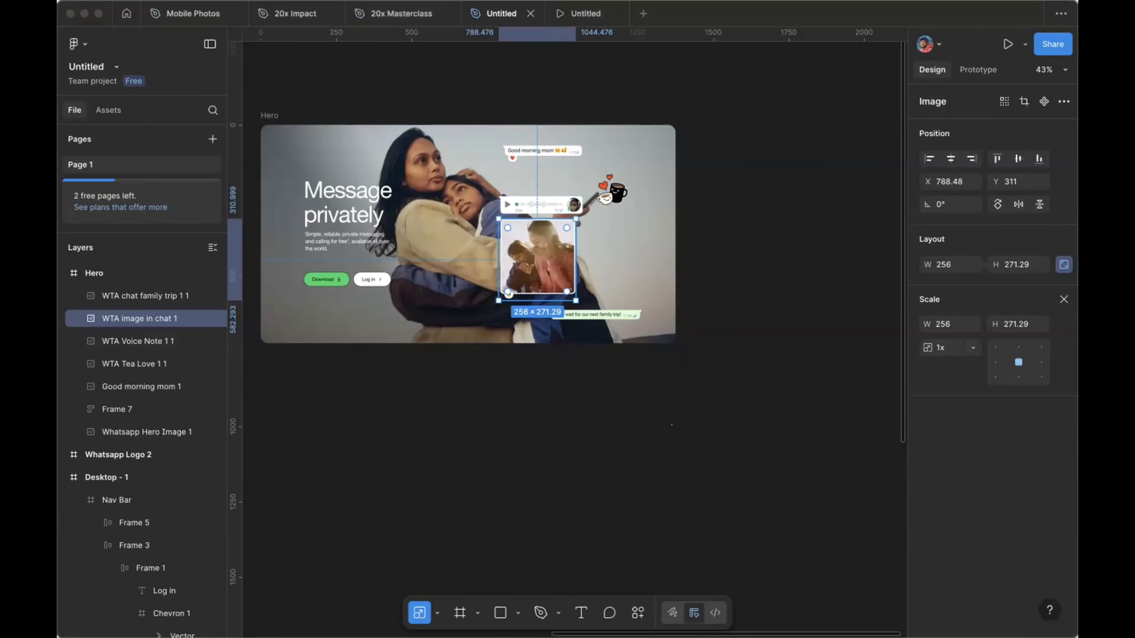
Step: Move the Hero frame into Desktop - 1, directly under the Nav Bar at about X 32, Y 115
left_click(531, 172)
left_click(385, 99)
scroll(384, 99, "left", 5)
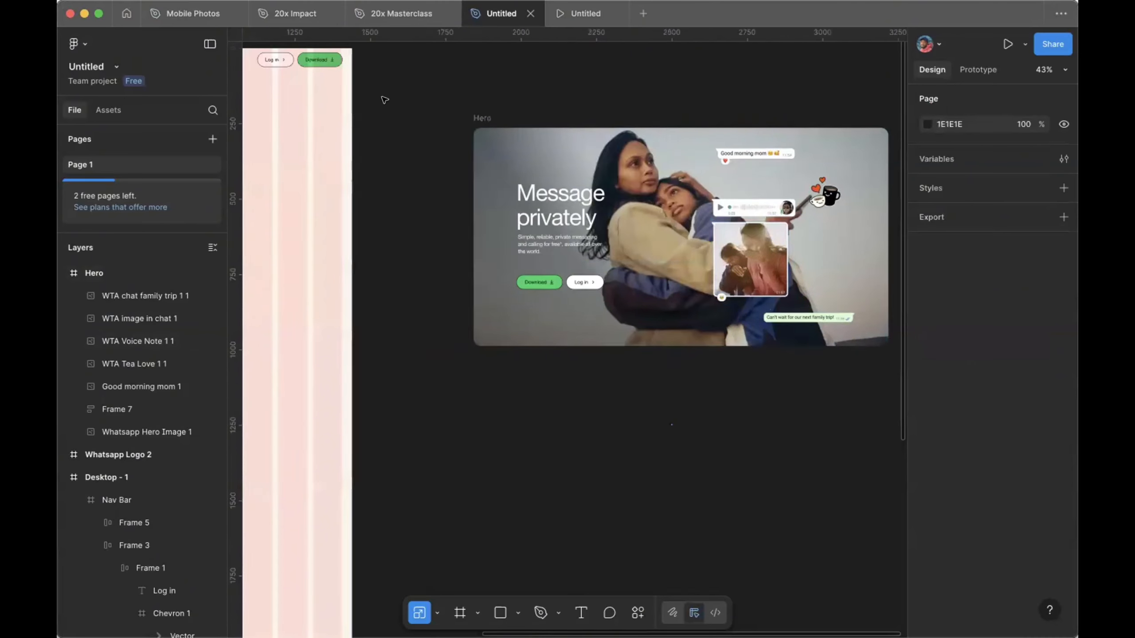
scroll(384, 99, "left", 10)
scroll(384, 100, "down", 3, "ctrl")
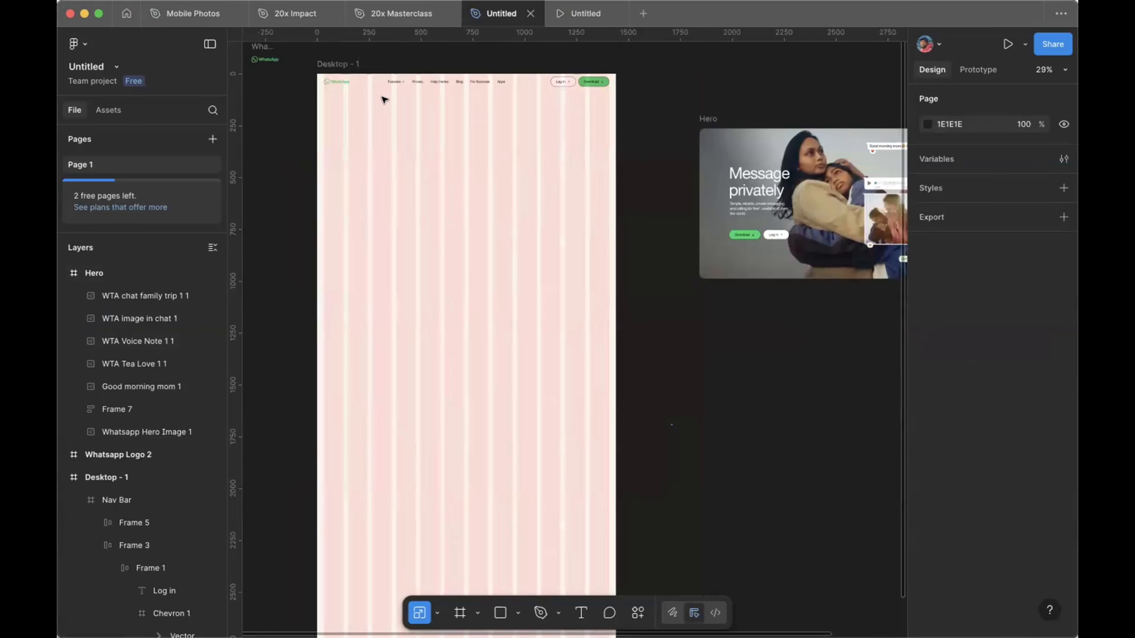
scroll(384, 100, "up", 3)
scroll(385, 100, "left", 1)
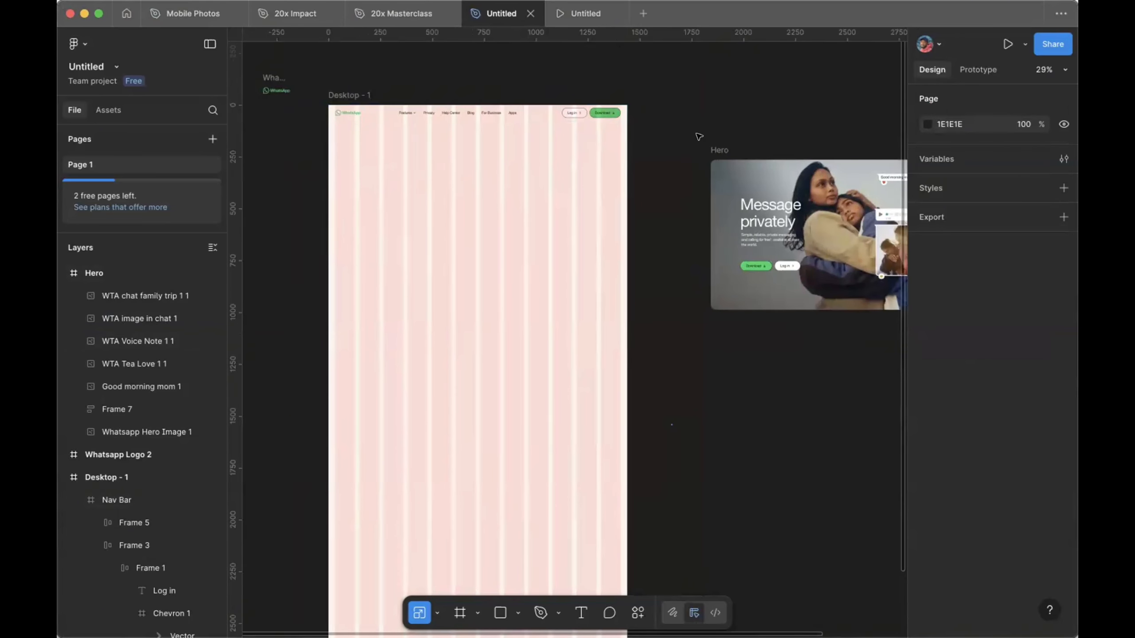
left_click(719, 150)
left_click_drag(719, 150, 347, 142)
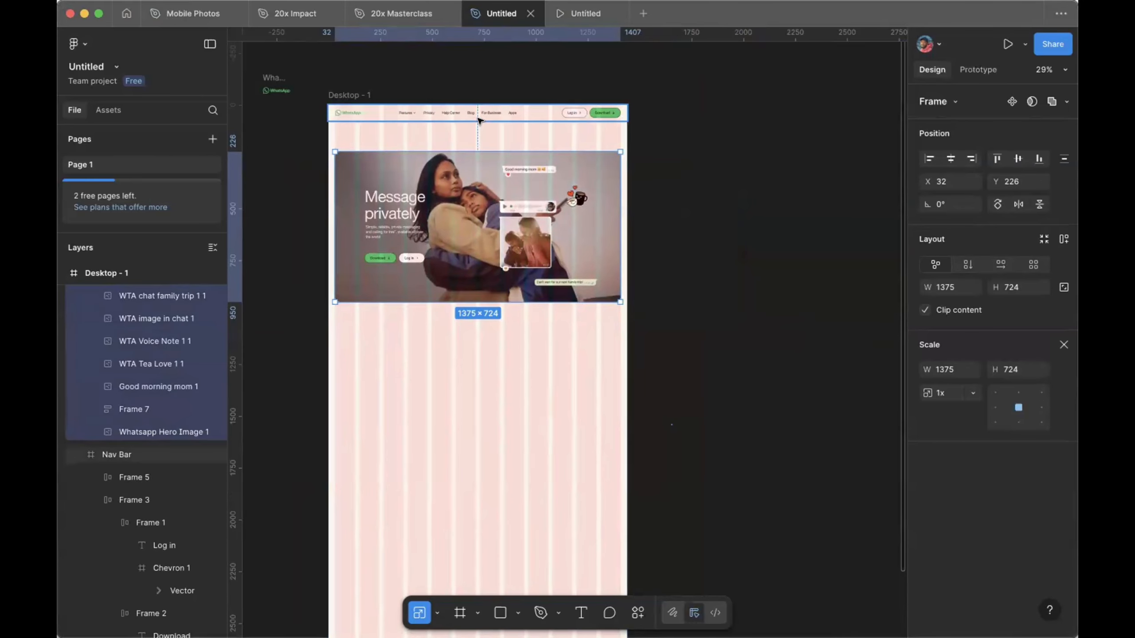
scroll(477, 121, "up", 3)
left_click_drag(487, 194, 487, 160)
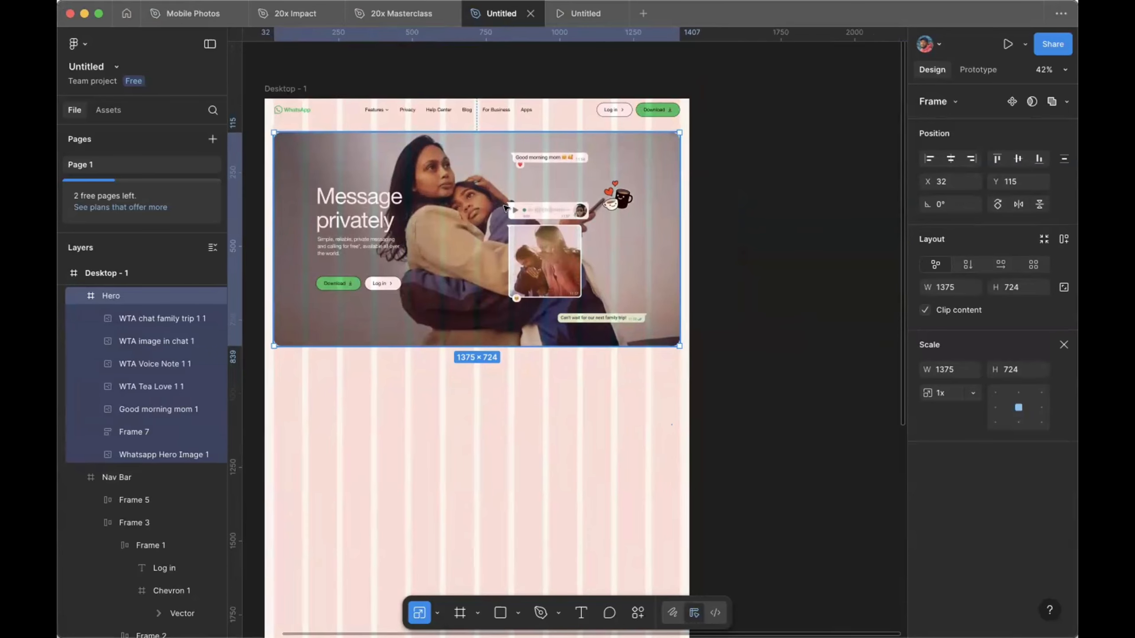
Step: Set a 32 px auto layout gap between the Nav Bar and the Hero
left_click(504, 112)
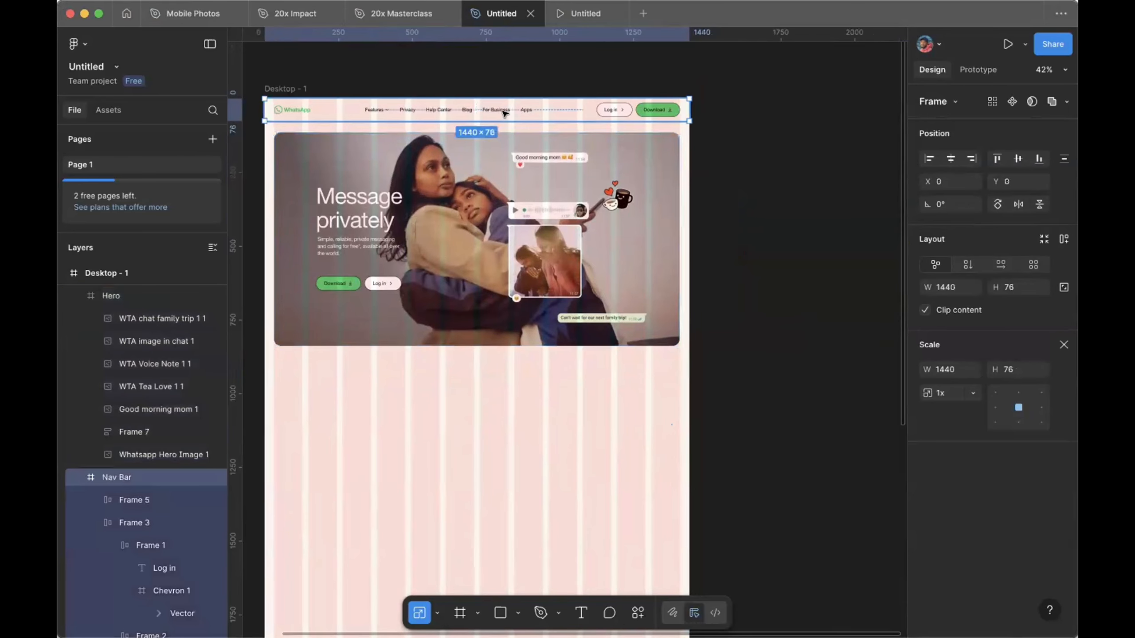
left_click(508, 167, "shift")
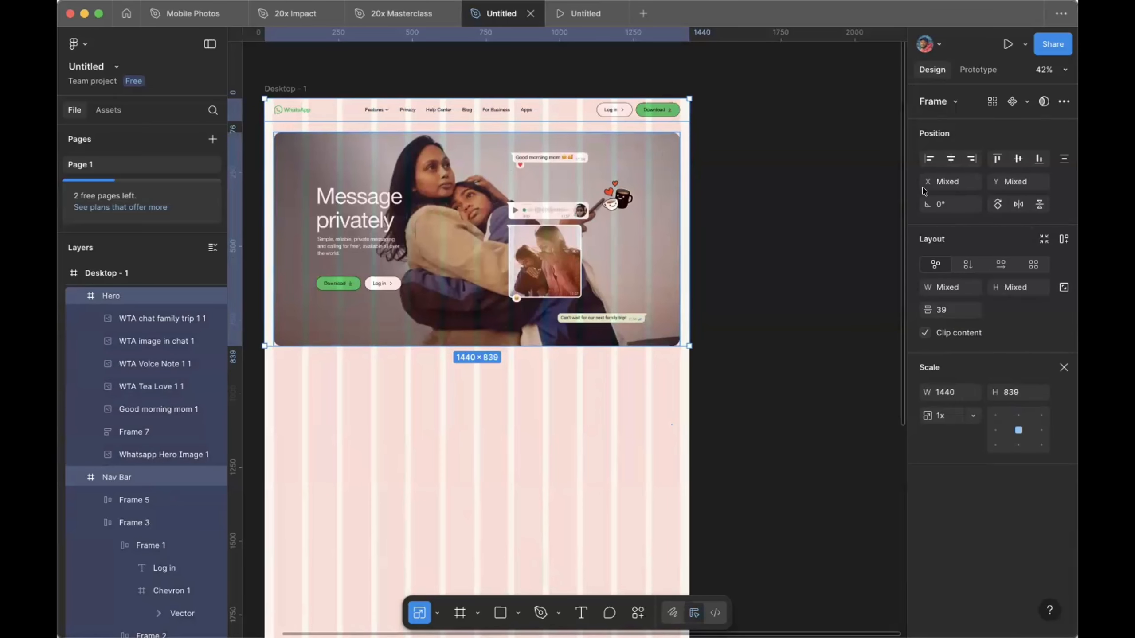
left_click(944, 308)
type("32")
key("Return")
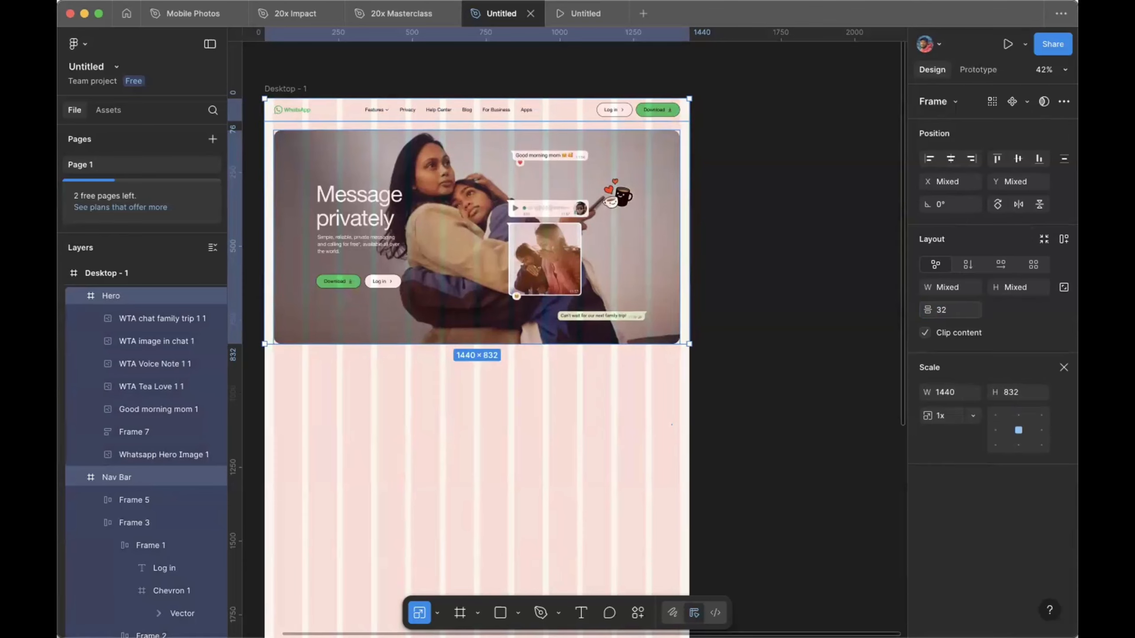
Step: Centre the Hero frame horizontally within Desktop - 1
left_click(710, 263)
left_click(655, 257)
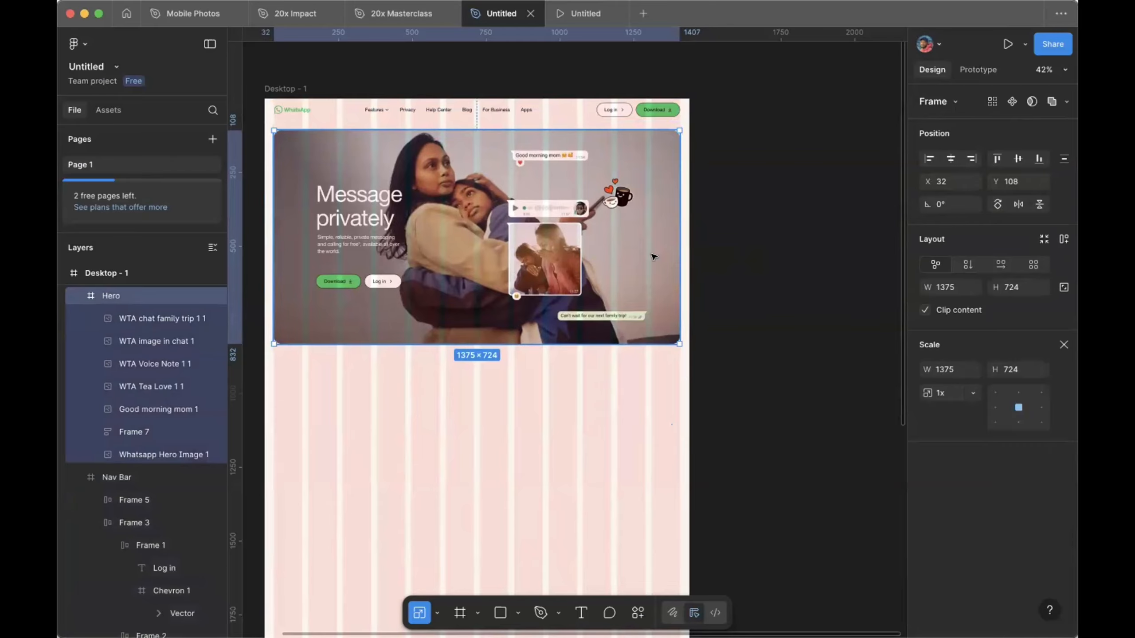
left_click(950, 158)
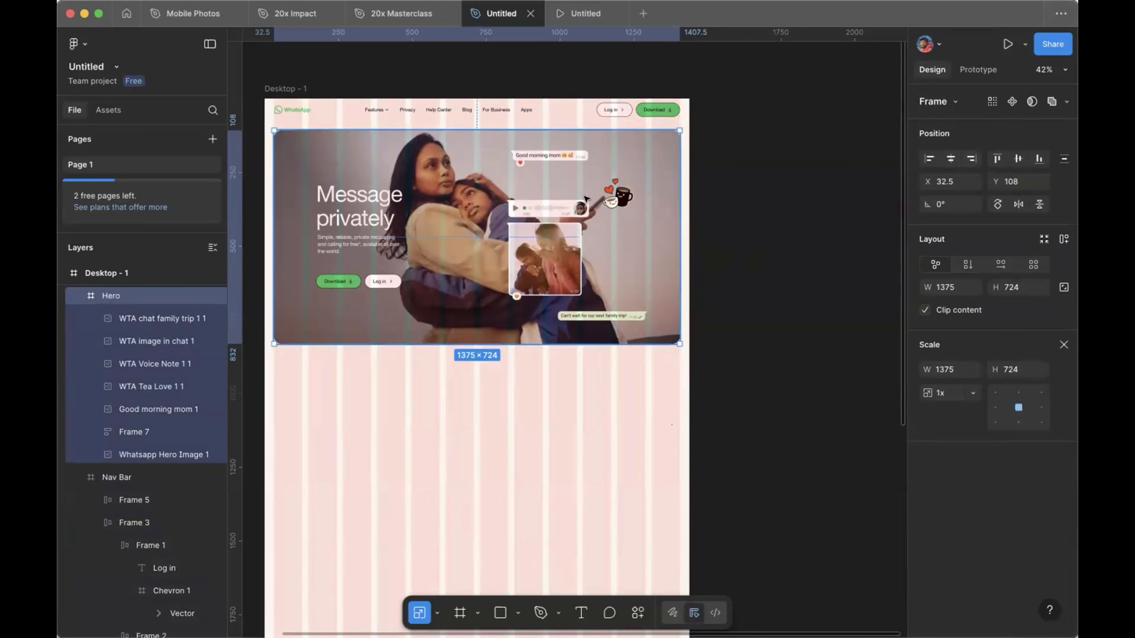
Step: Add a vertical ruler guide at about x 202.5, beside the hero text's left edge
scroll(708, 143, "up", 5)
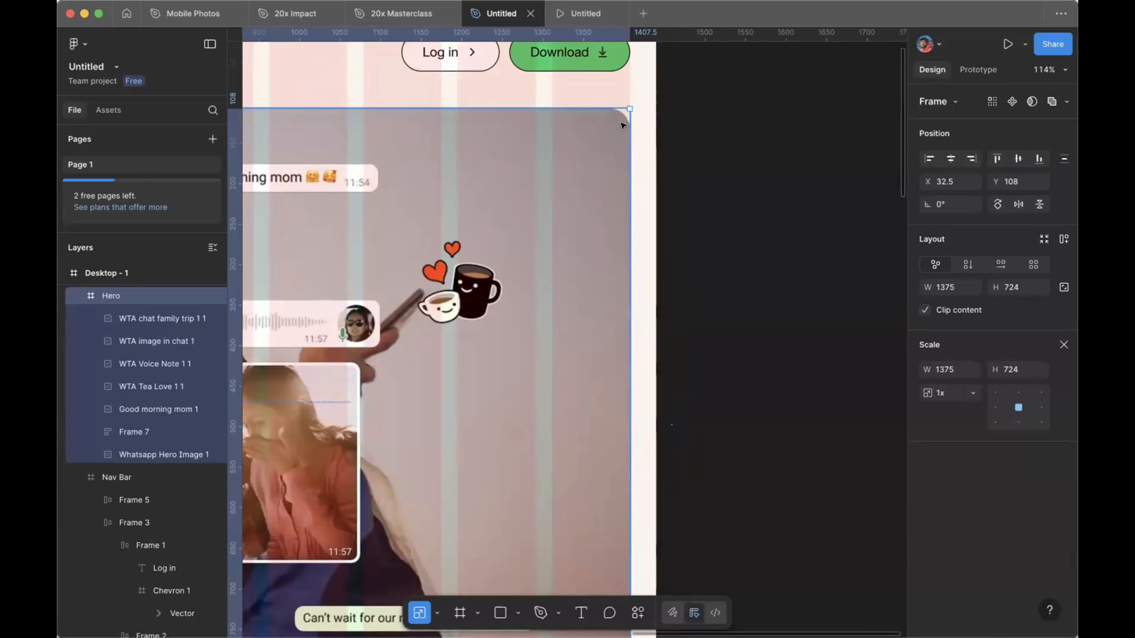
scroll(573, 152, "down", 5)
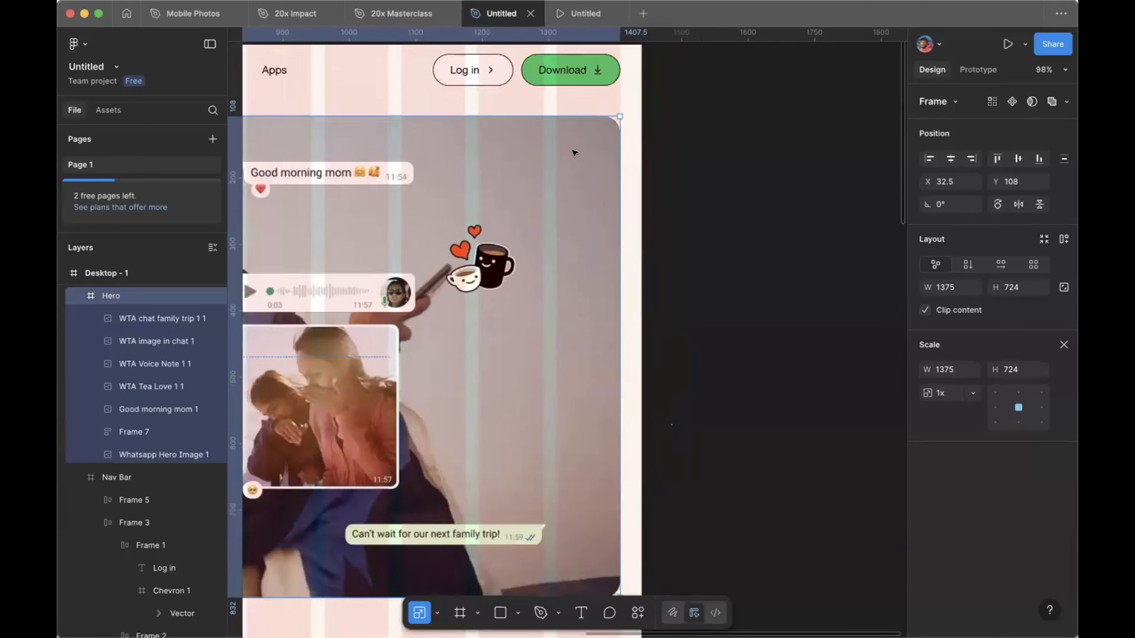
scroll(522, 209, "down", 6)
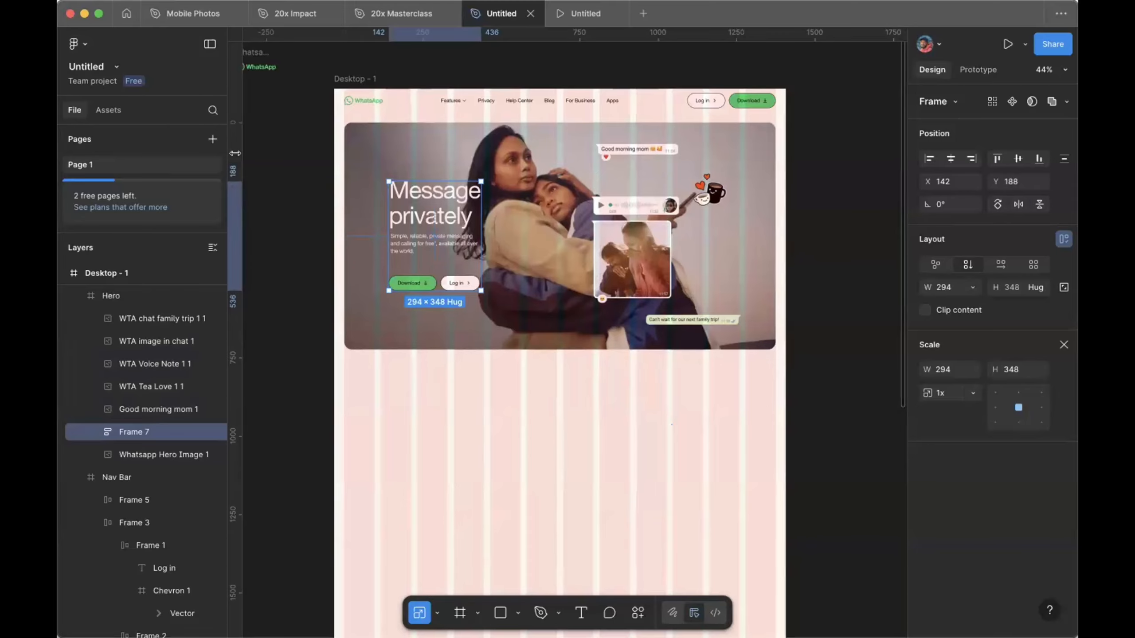
left_click_drag(231, 152, 373, 147)
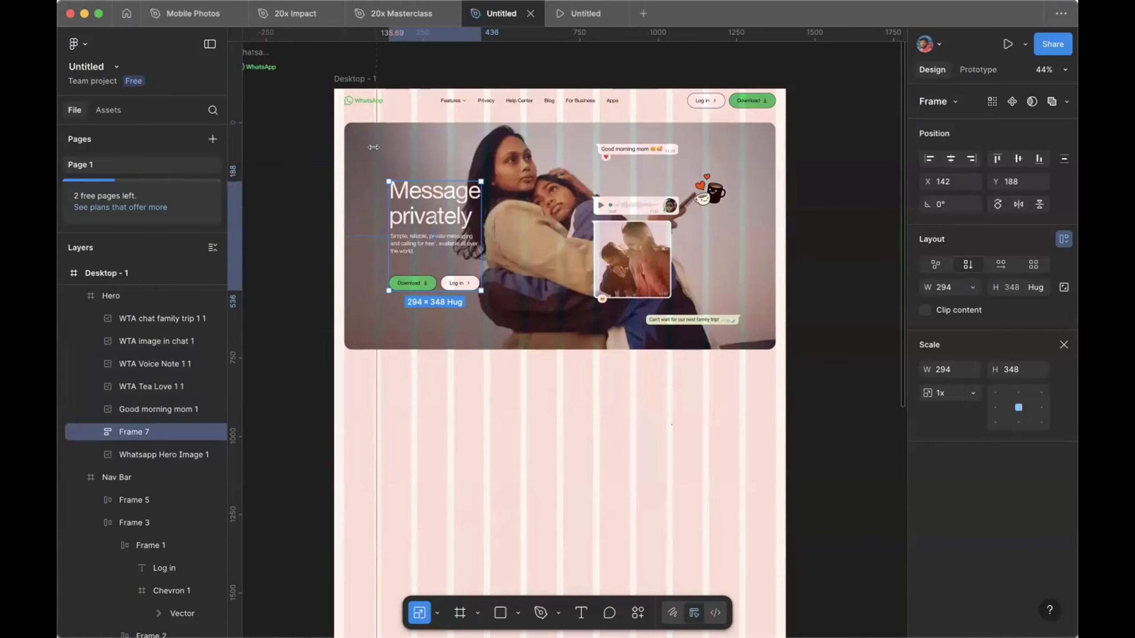
left_click_drag(373, 147, 394, 141)
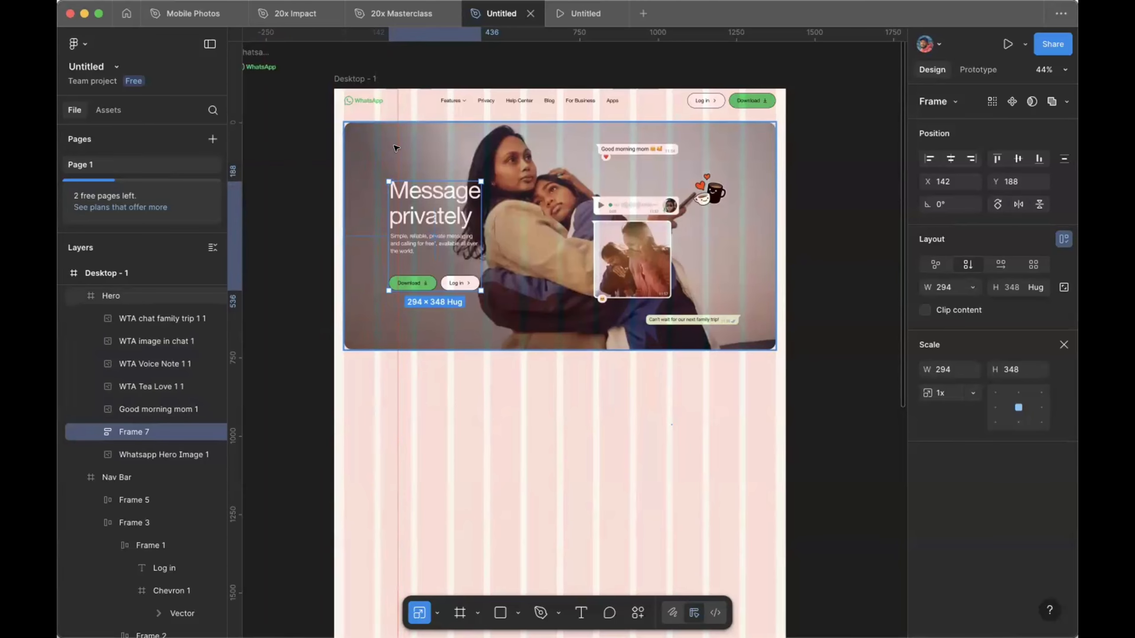
key("super+z")
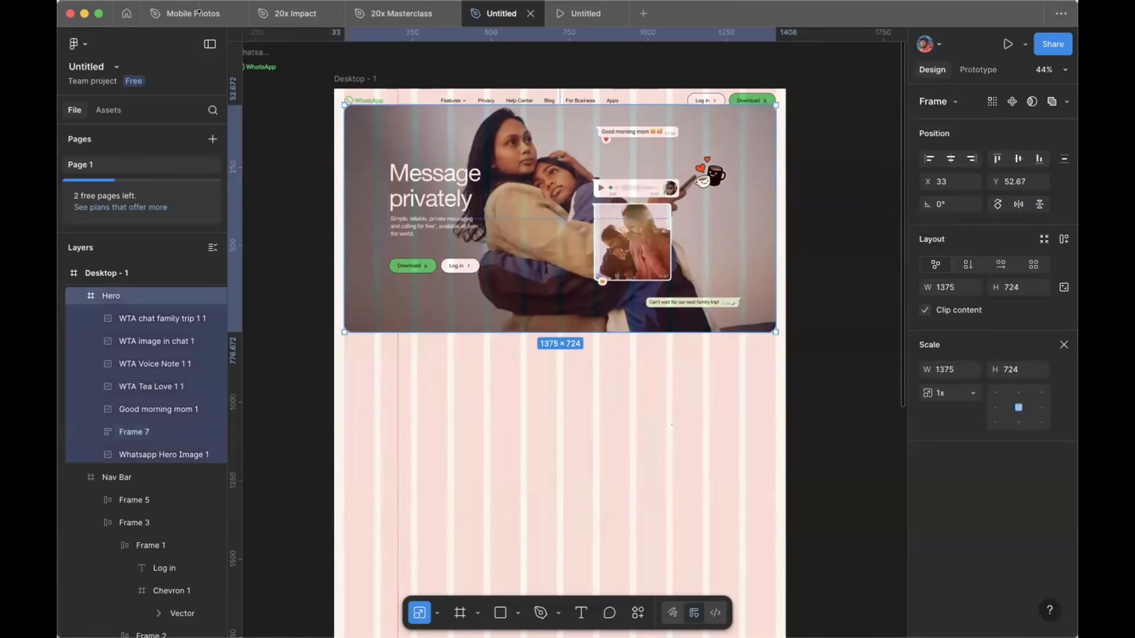
left_click(199, 12)
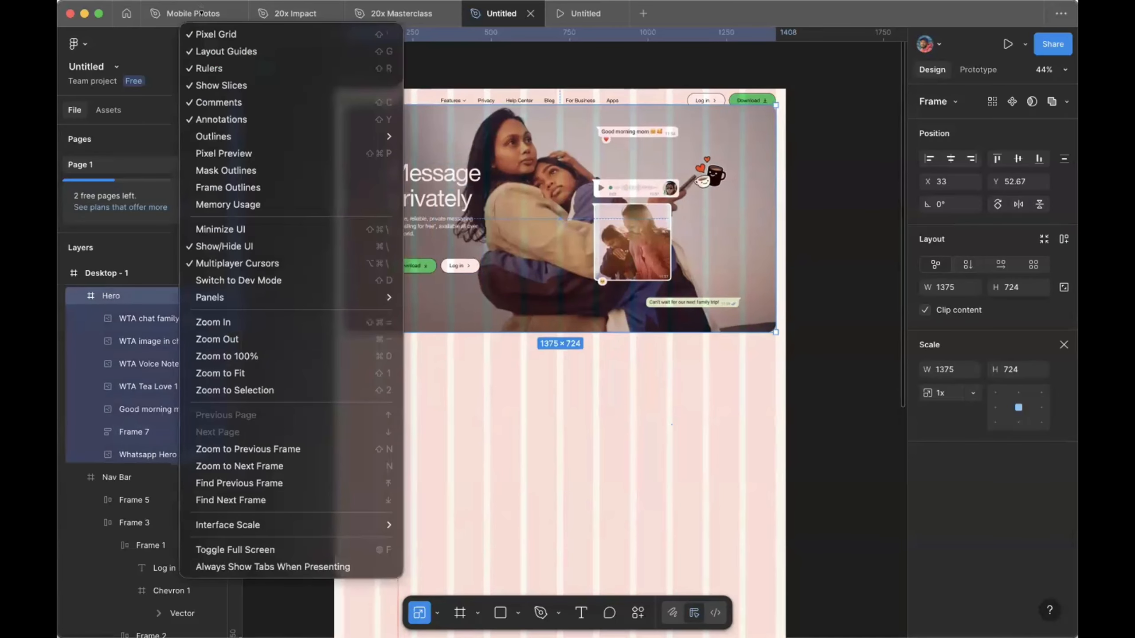
left_click(191, 67)
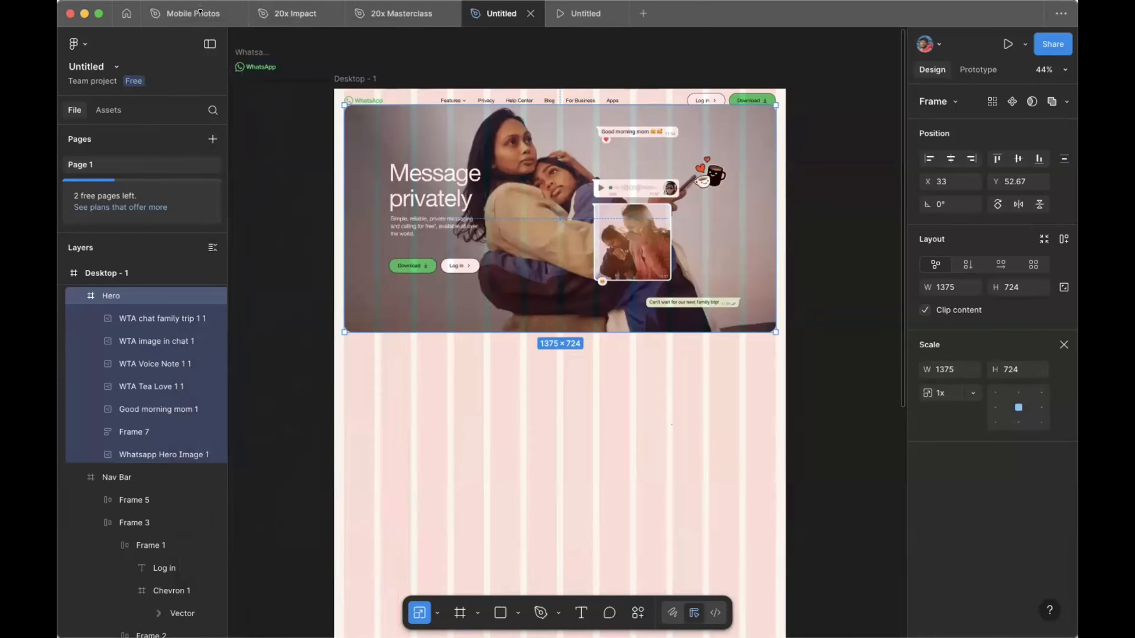
left_click(223, 69)
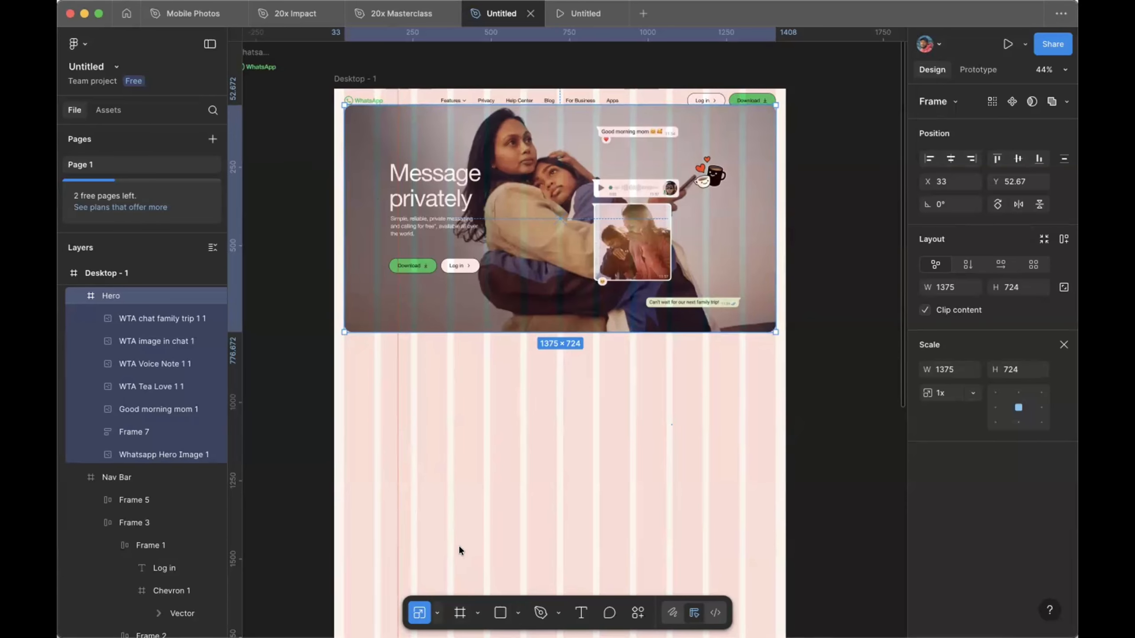
left_click(437, 613)
Step: Draw a 168-wide placeholder rectangle and move it into the Hero's top-left
left_click(467, 545)
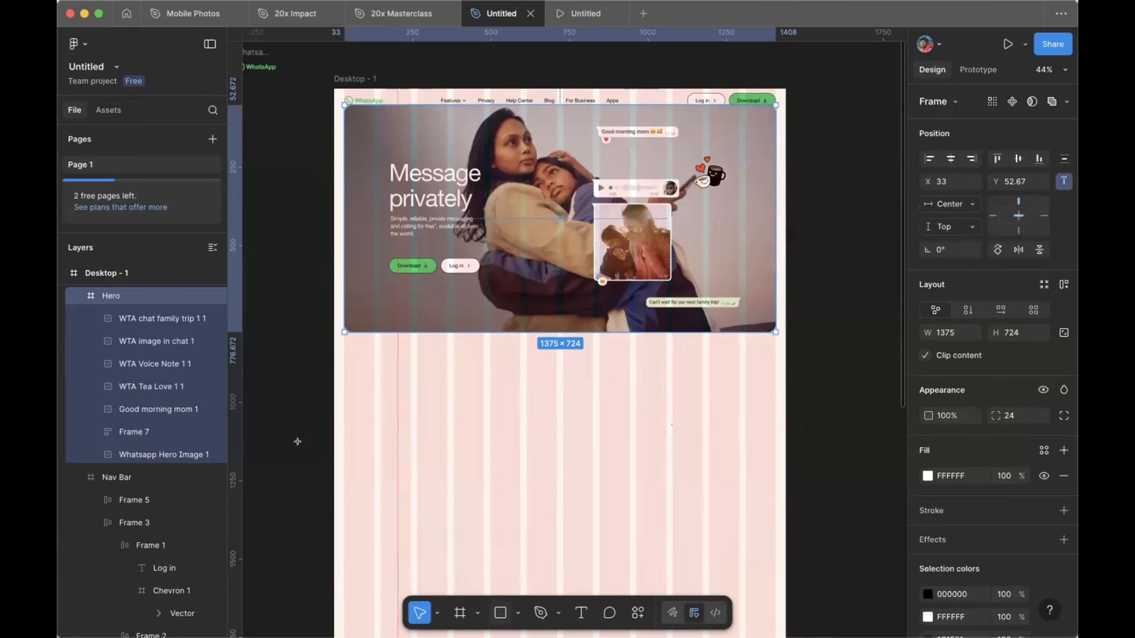
key("r")
scroll(270, 357, "left", 3)
left_click_drag(273, 361, 352, 440)
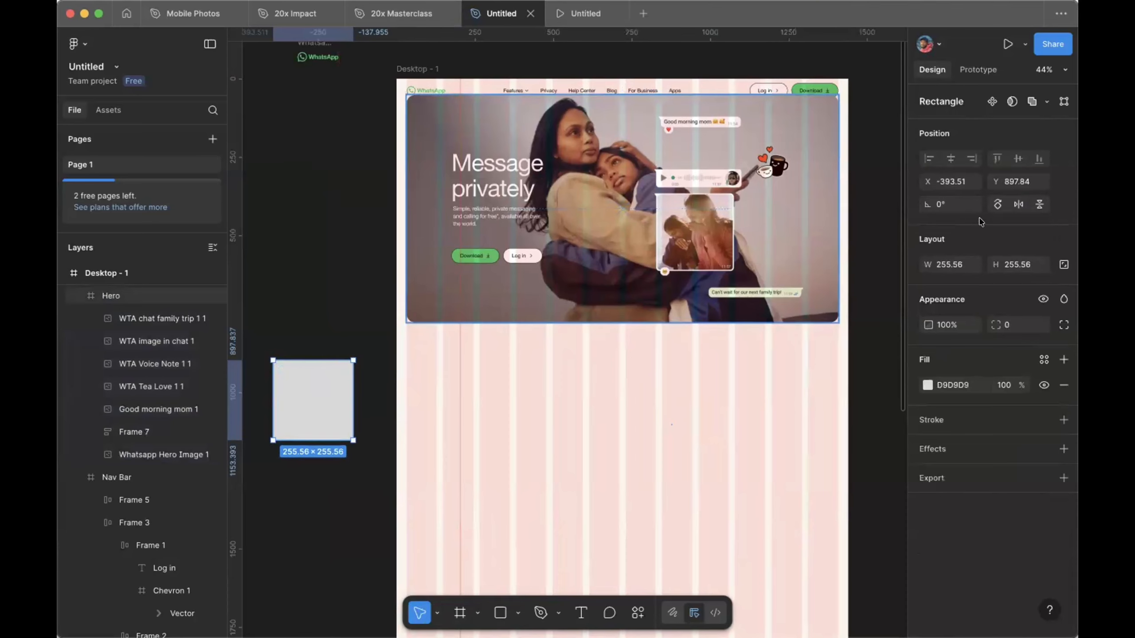
left_click(946, 264)
type("16")
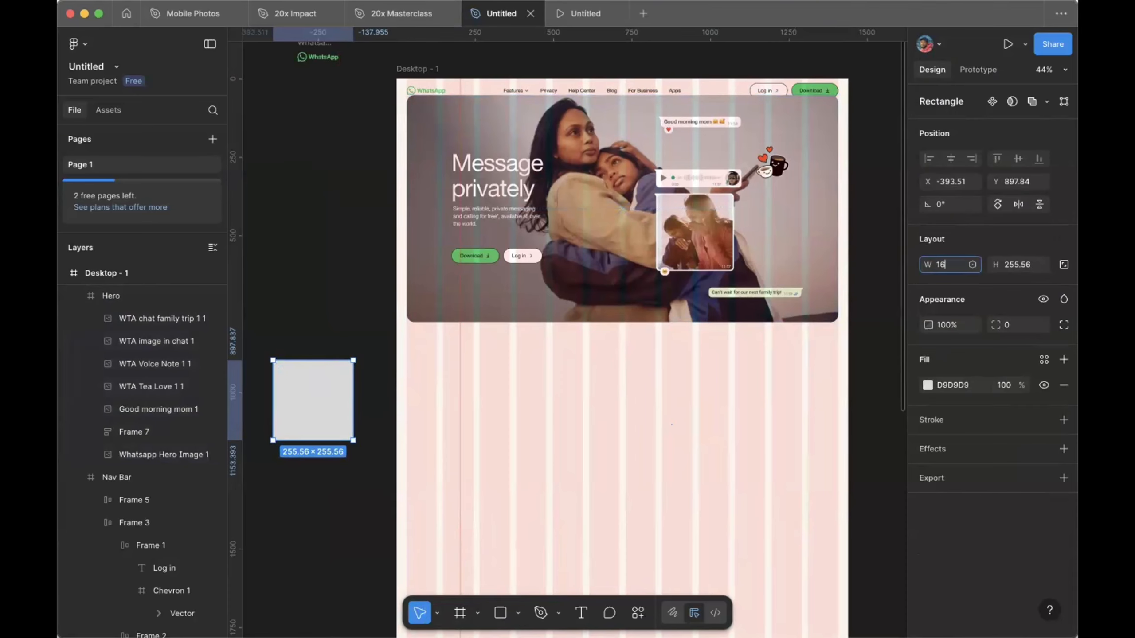
type("8")
key("Return")
scroll(441, 283, "up", 3)
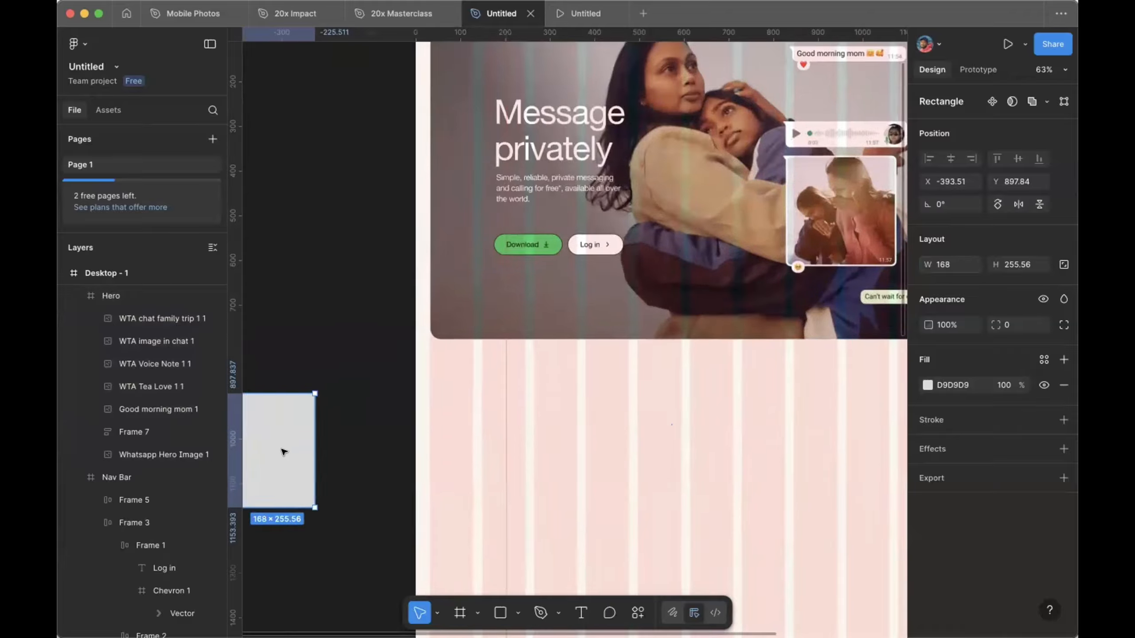
left_click_drag(285, 451, 451, 167)
scroll(474, 115, "up", 5)
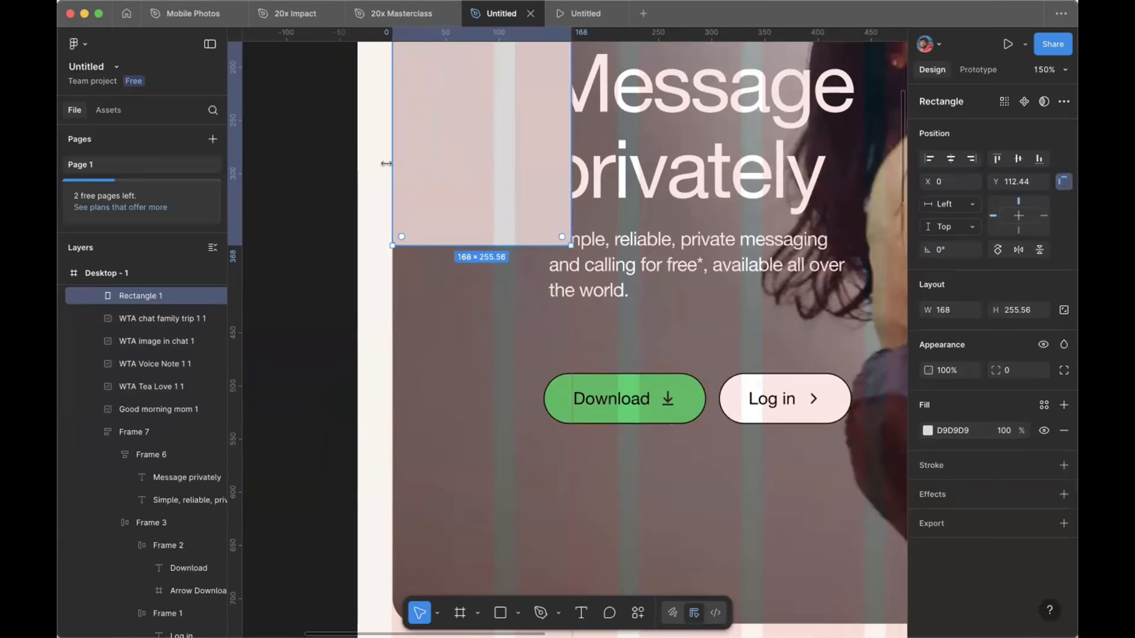
scroll(556, 374, "up", 3)
scroll(556, 375, "up", 5)
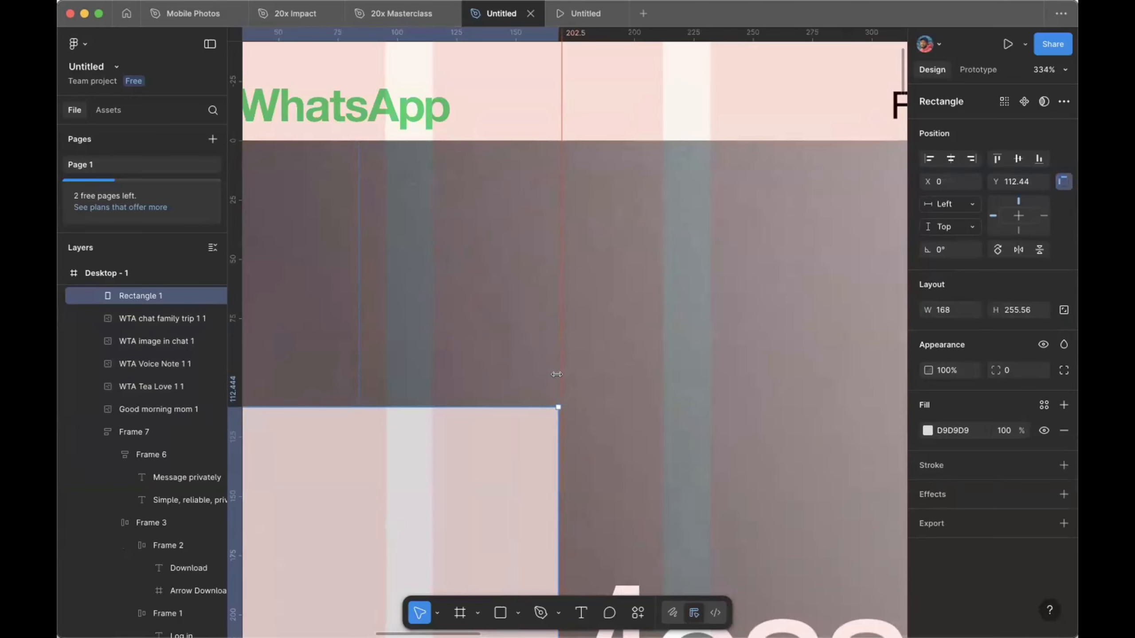
scroll(555, 416, "down", 3)
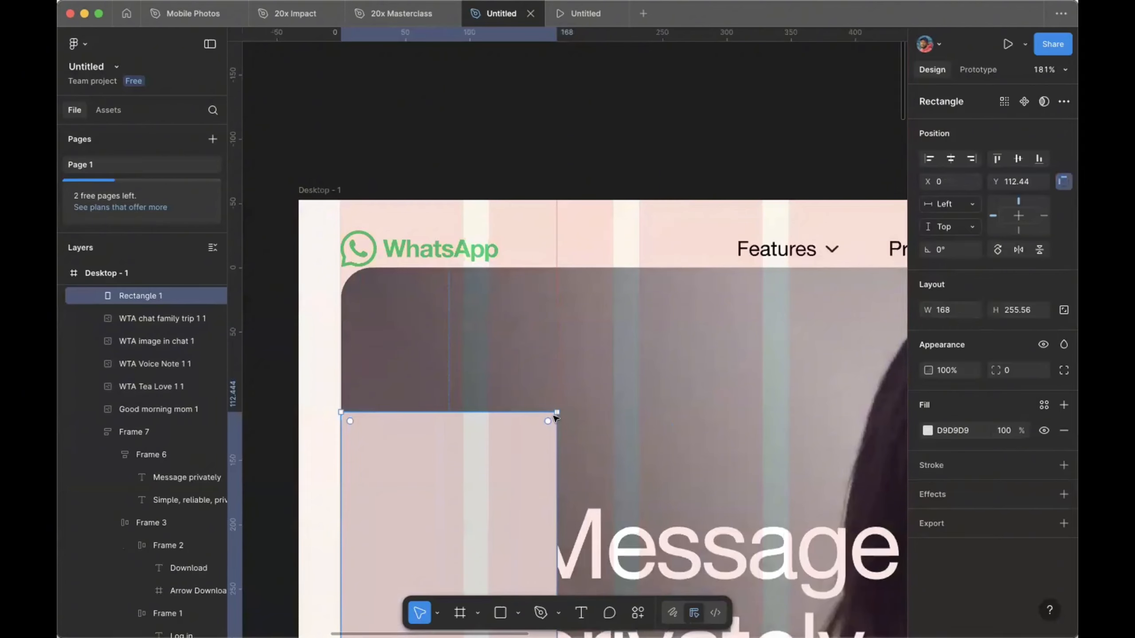
scroll(489, 311, "down", 5)
Step: Delete the placeholder rectangle and shift the headline, text and buttons group about 32 px right
key("Delete")
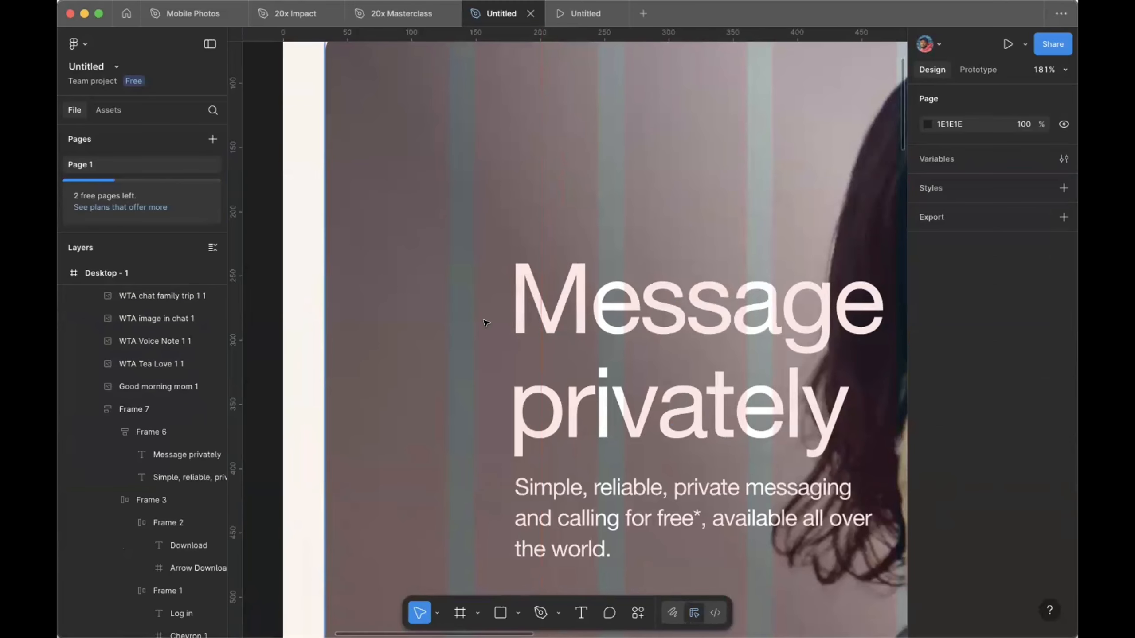
scroll(484, 322, "down", 3)
scroll(484, 322, "down", 4)
left_click(570, 223)
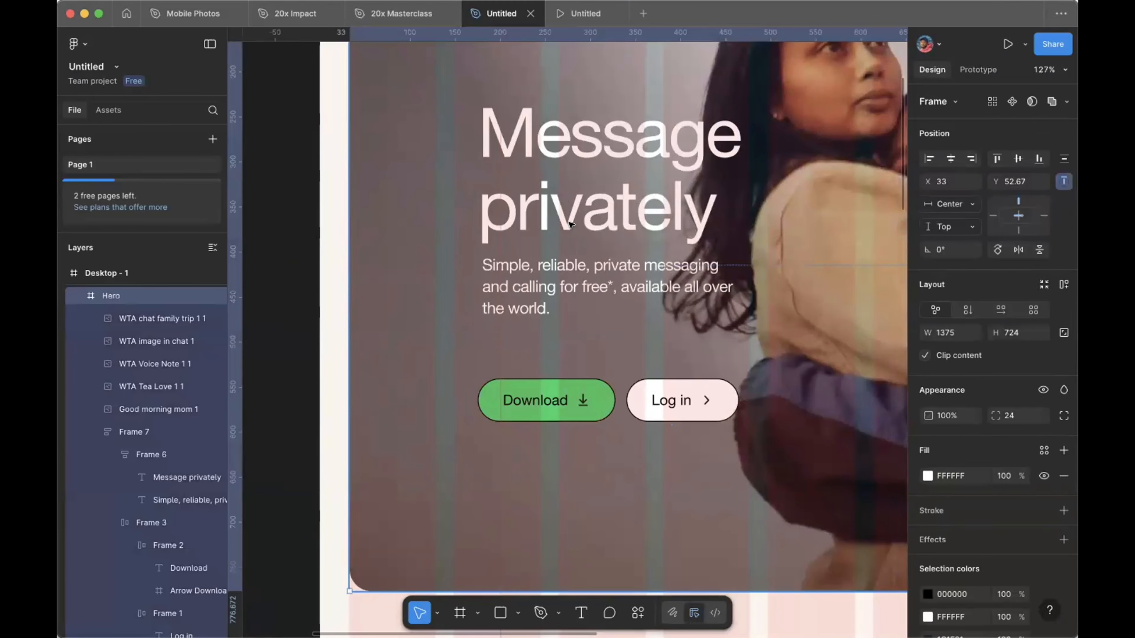
double_click(569, 223)
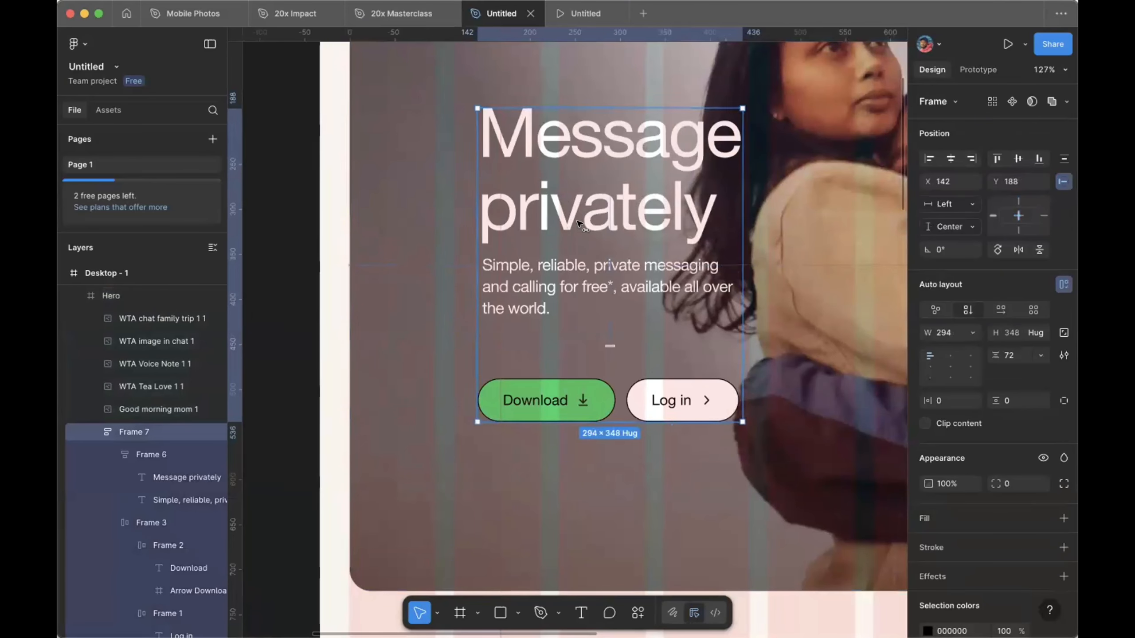
left_click_drag(570, 223, 588, 224)
scroll(588, 224, "down", 10)
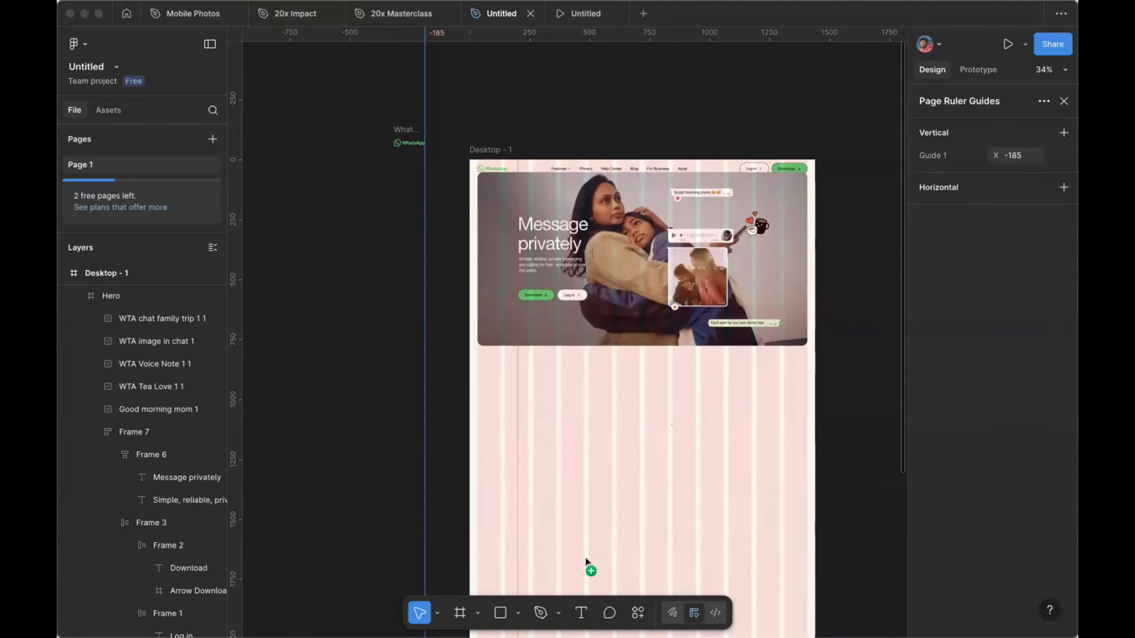
Step: Drop the WTA Hello chat bubbles image onto the canvas below the Hero
left_click_drag(565, 566, 634, 403)
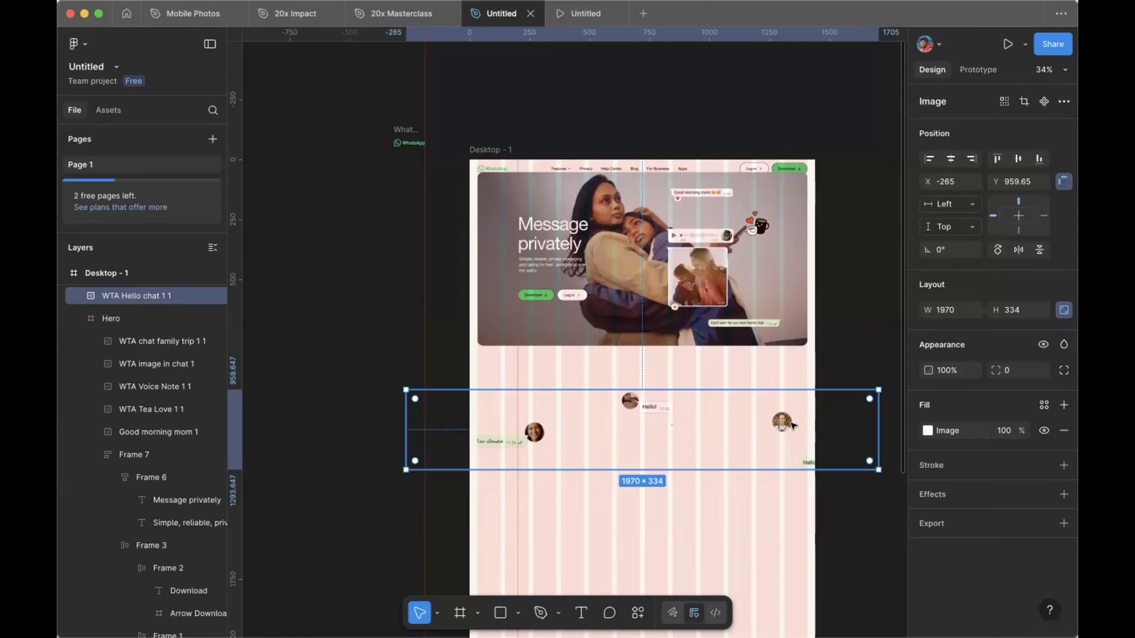
Step: Scale the Hello chat image proportionally to 1312 px wide (1312 × 222.44)
key("k")
left_click(948, 325)
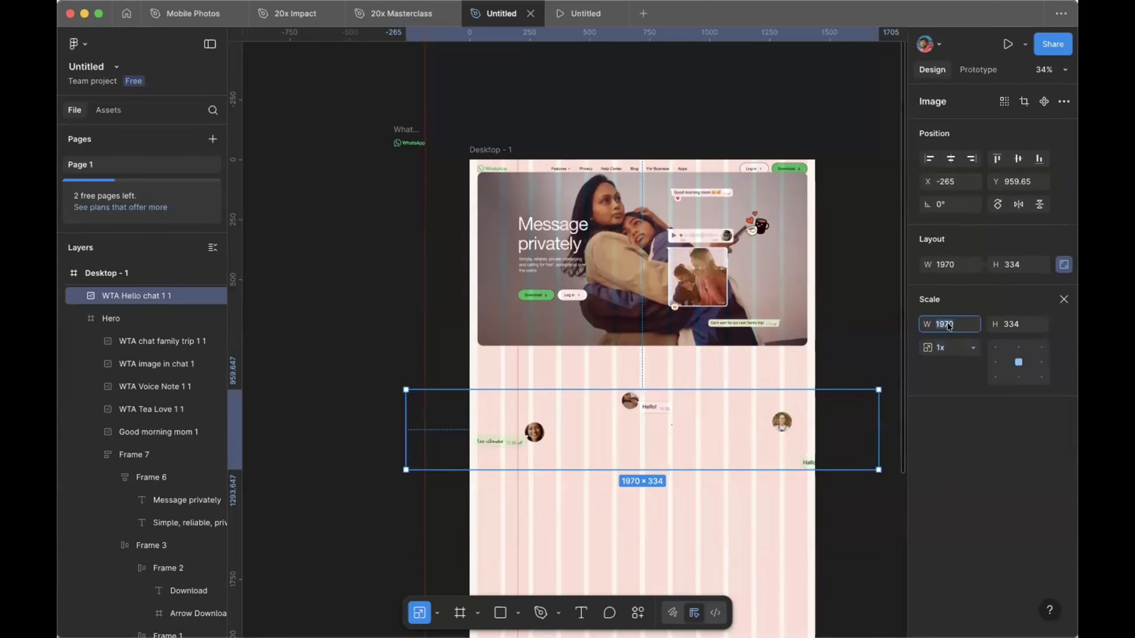
type("1312")
key("Return")
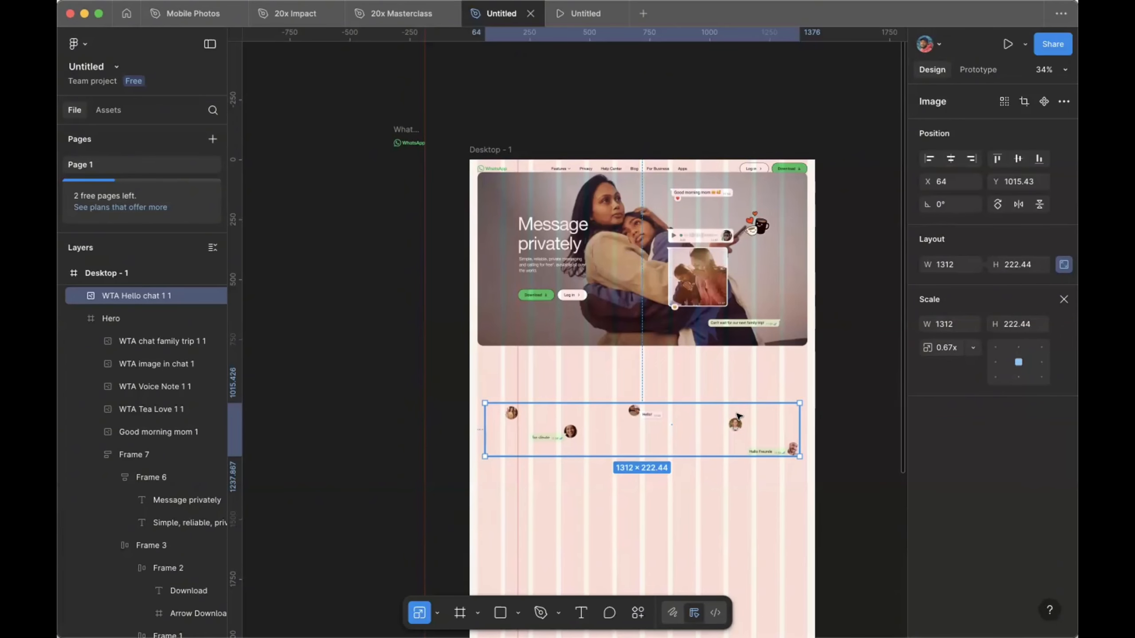
scroll(736, 416, "down", 1)
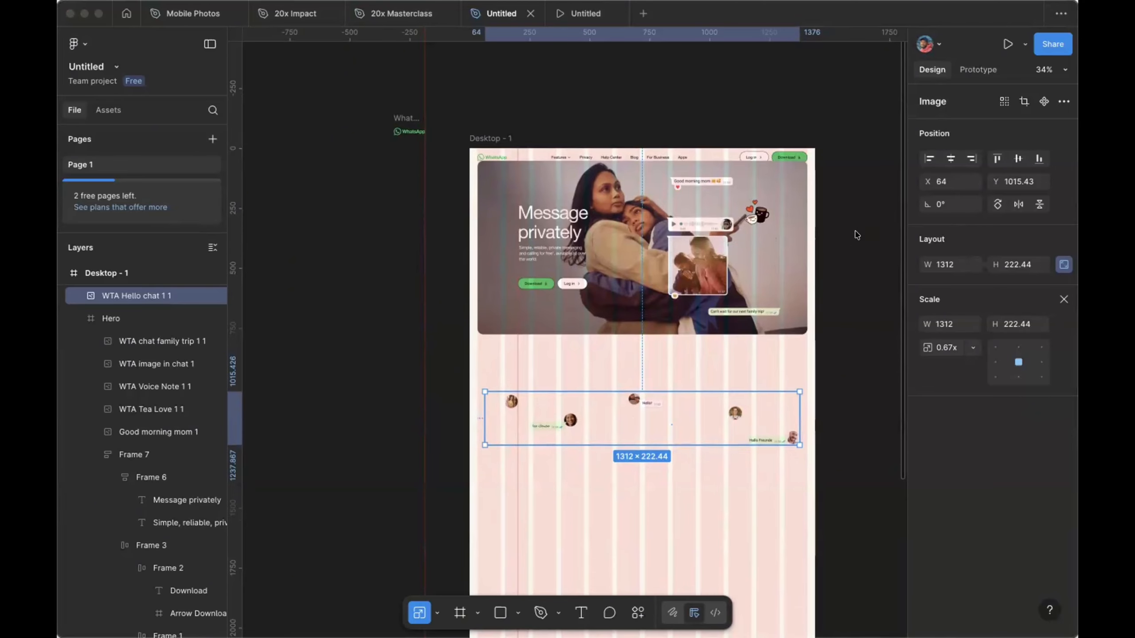
left_click(869, 207)
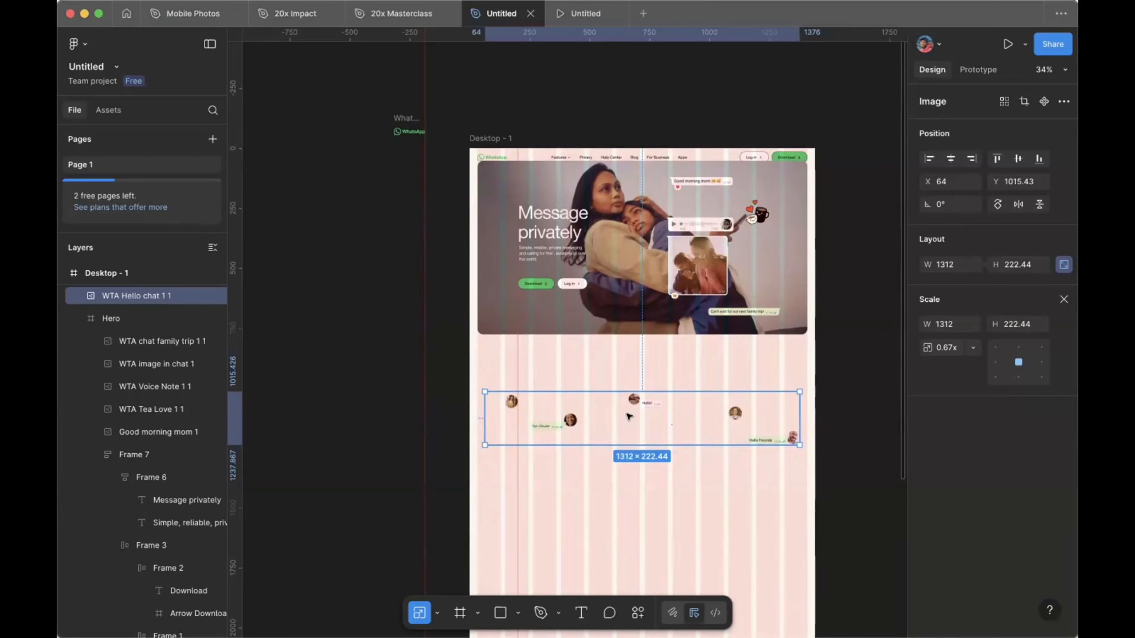
scroll(629, 417, "down", 5)
scroll(629, 416, "right", 1)
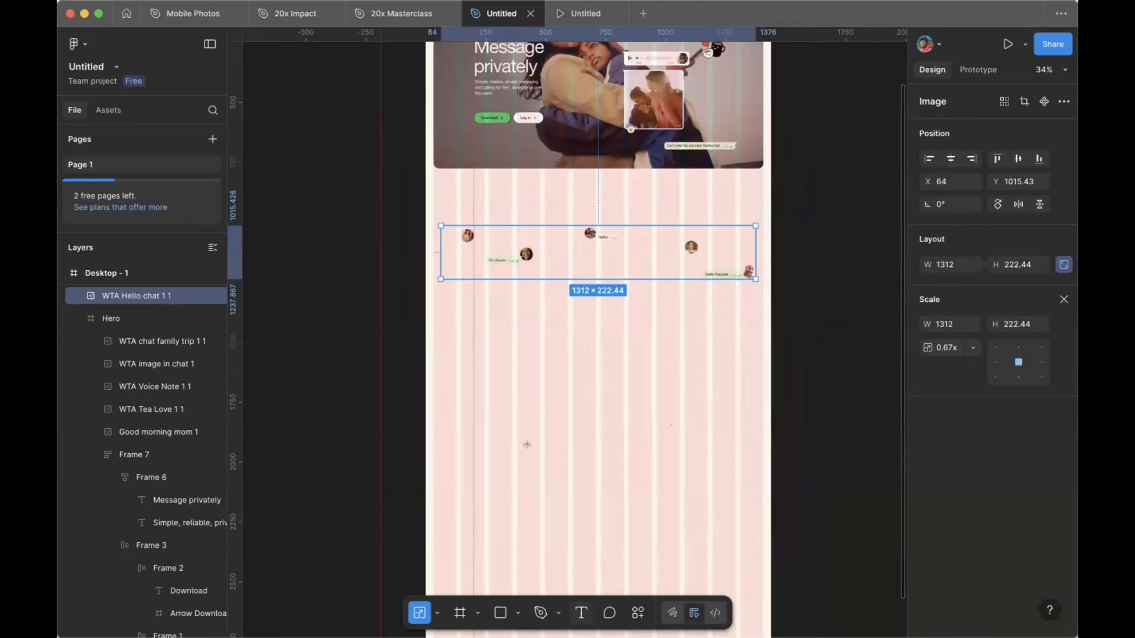
Step: Add a text box below the chat bubbles with the pasted privacy paragraph, size 47, centre-aligned
key("t")
left_click_drag(485, 306, 712, 386)
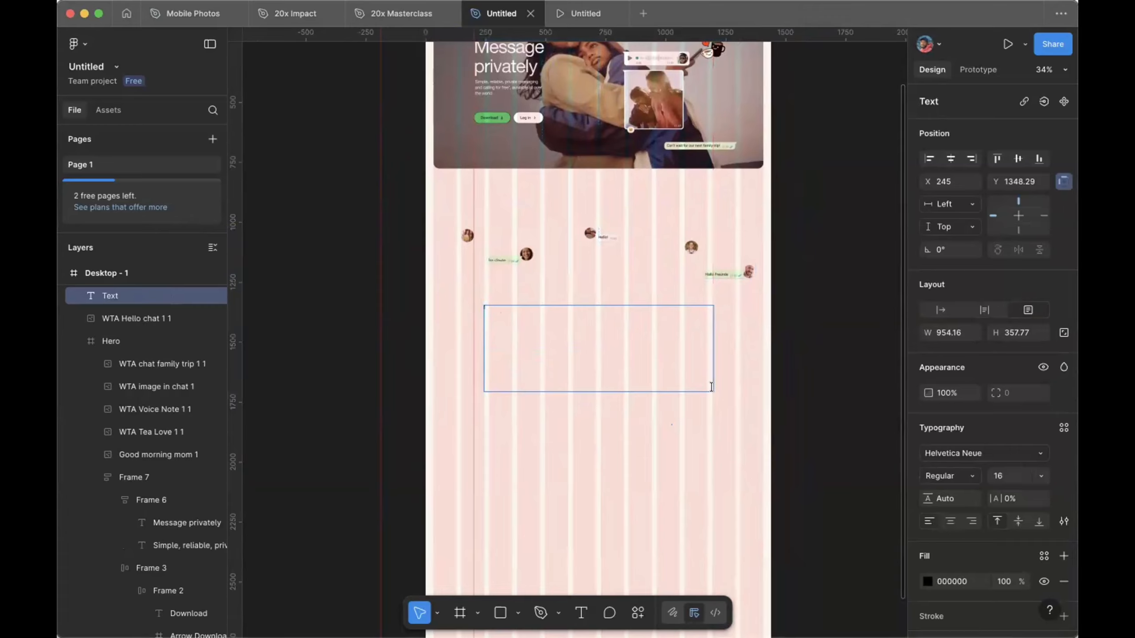
type("With private messaging and calling, you can be yourself, speak freely and feel close to the most important people in your life no matter where they are.")
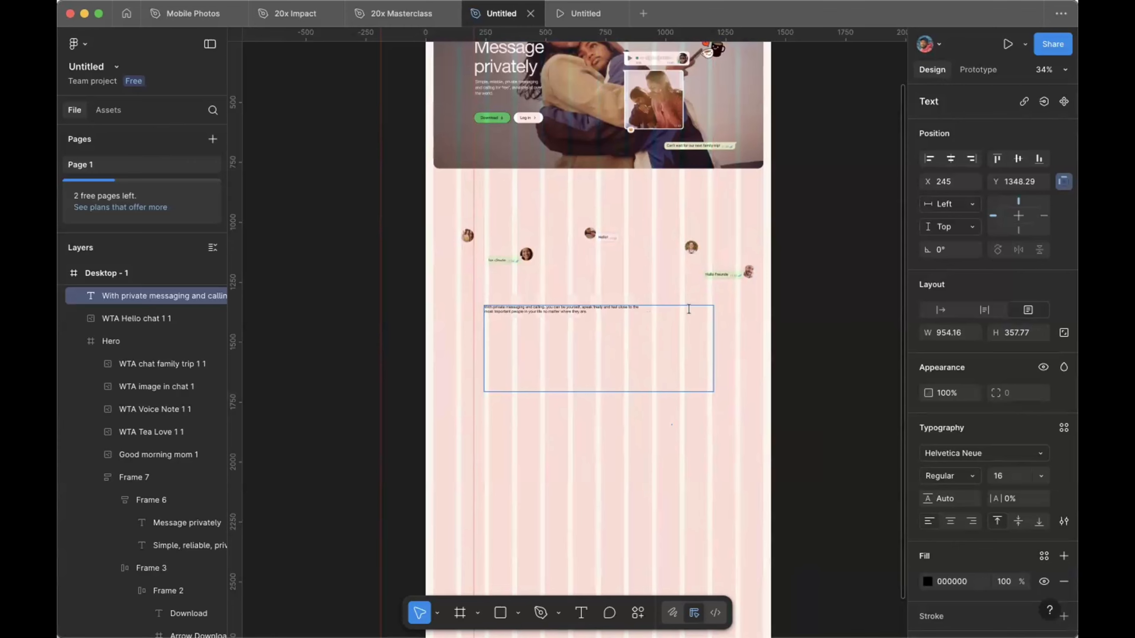
key("Escape")
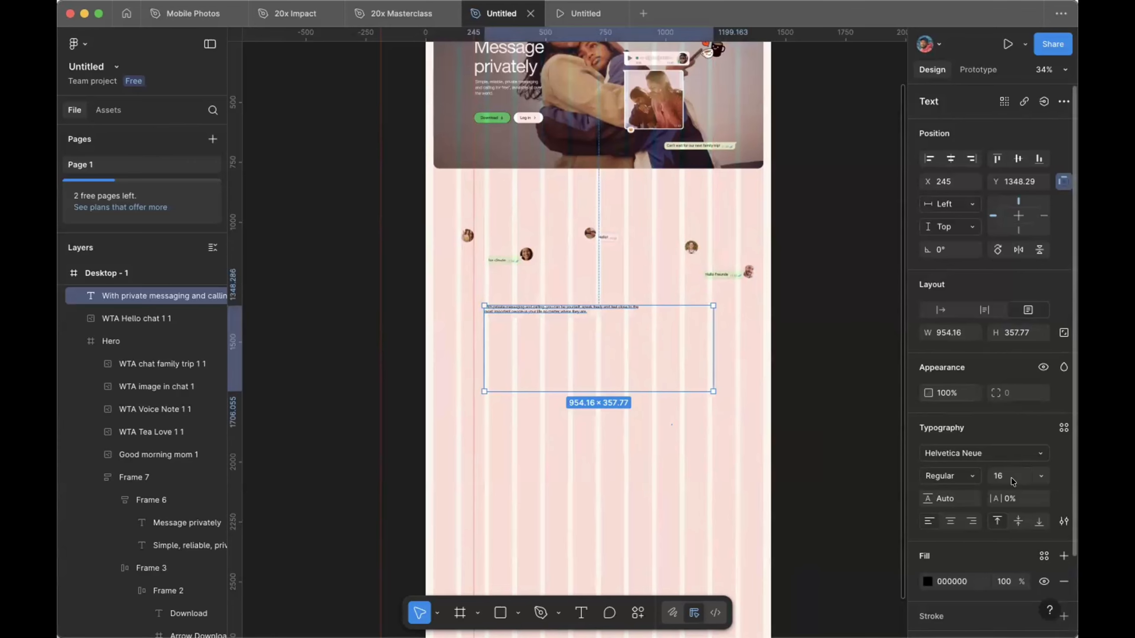
left_click(1012, 482)
type("47")
key("Return")
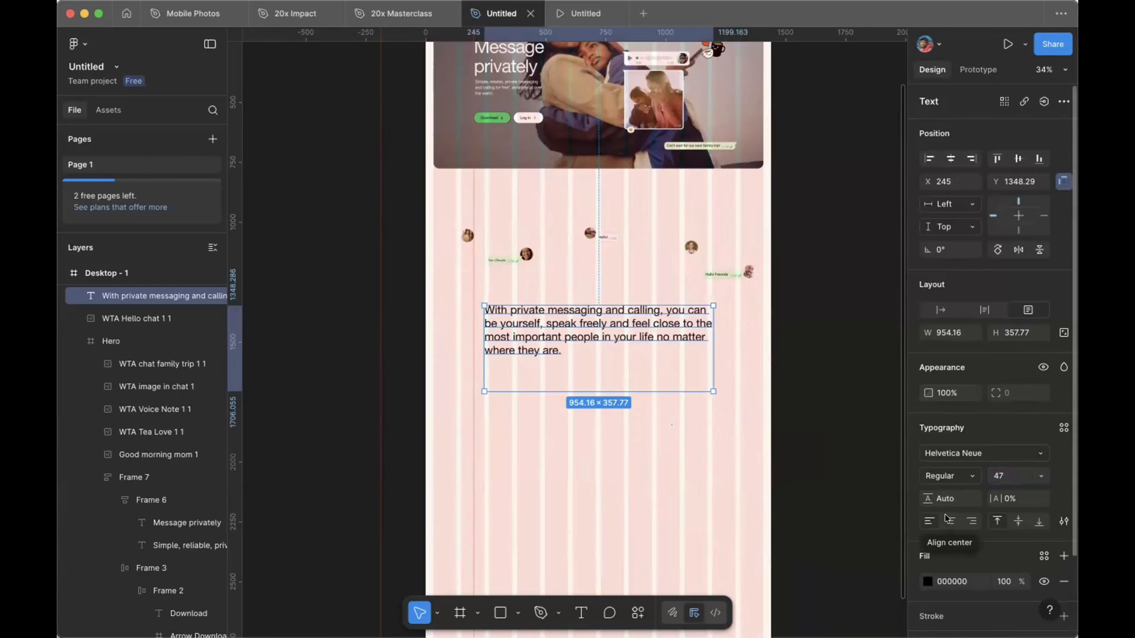
left_click(954, 521)
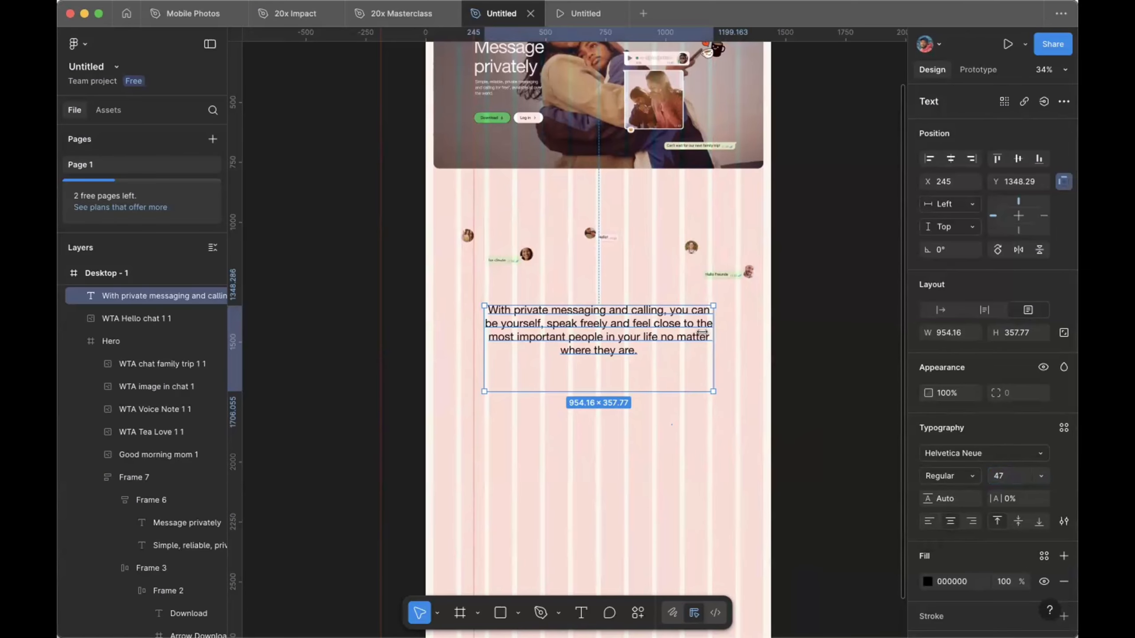
Step: Narrow the paragraph box to 930 wide and remove the stray line break before 'most'
left_click_drag(705, 332, 701, 331)
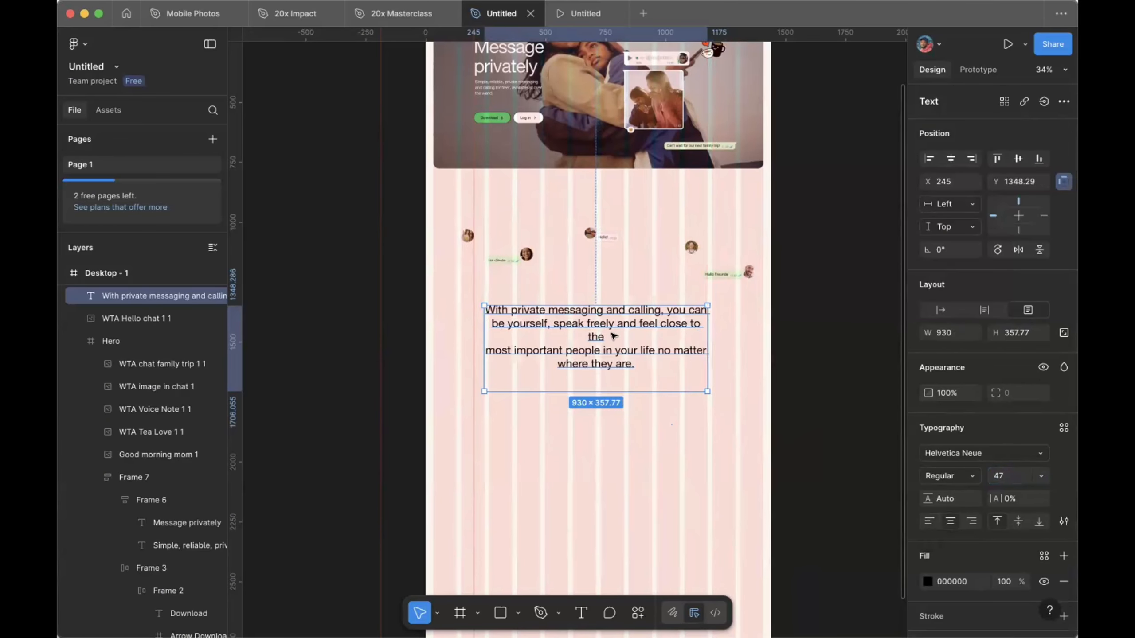
scroll(615, 334, "up", 5)
double_click(408, 361)
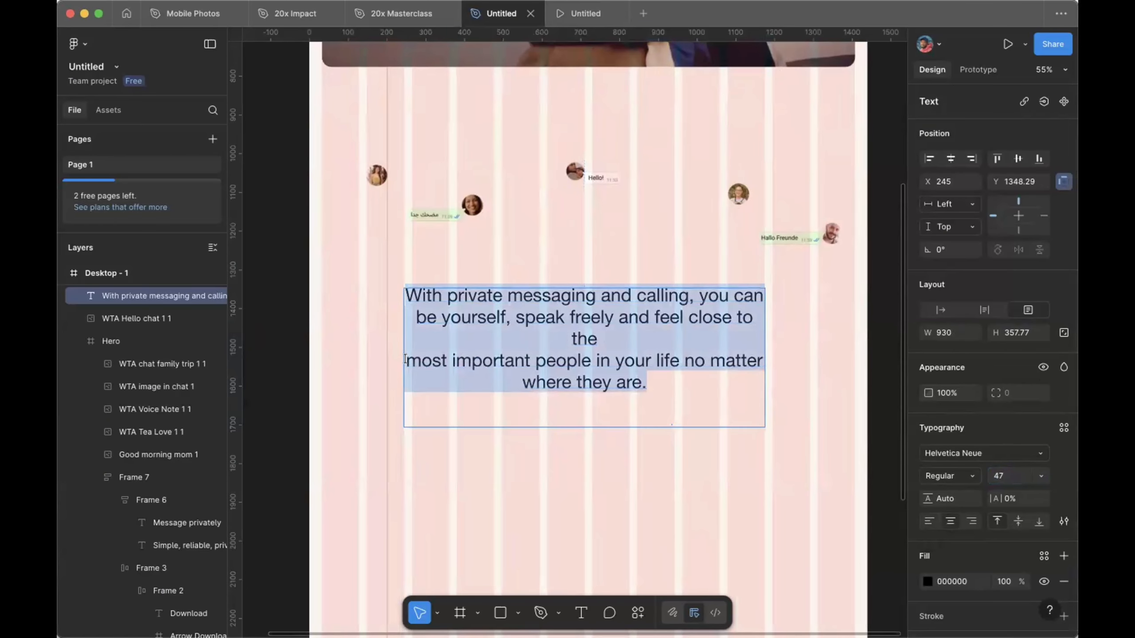
left_click(408, 361)
key("BackSpace")
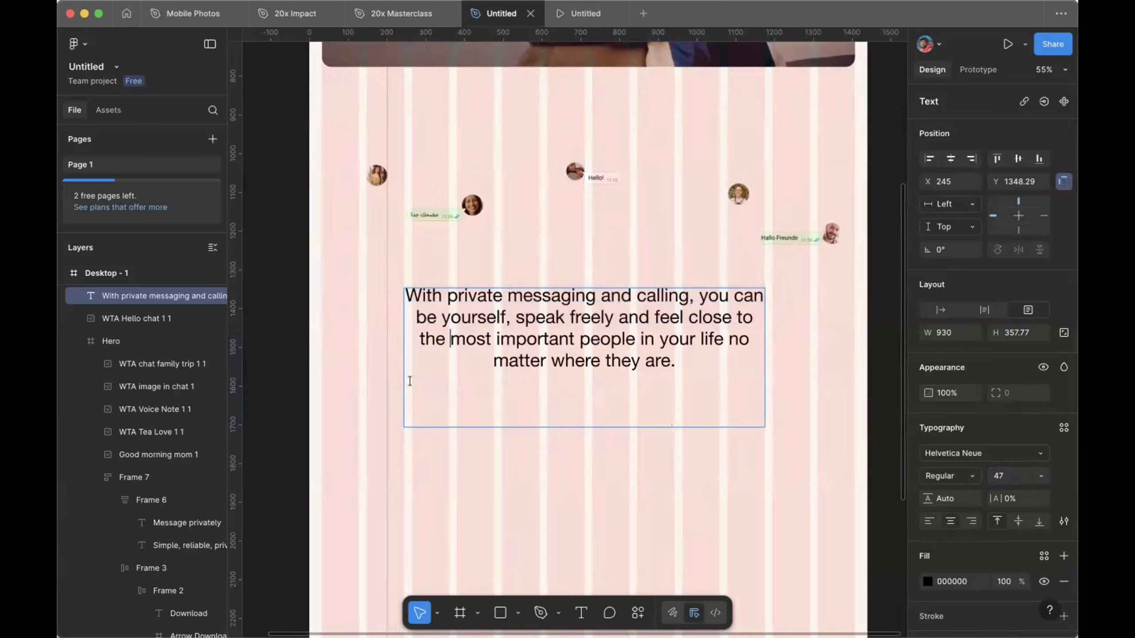
key("Escape")
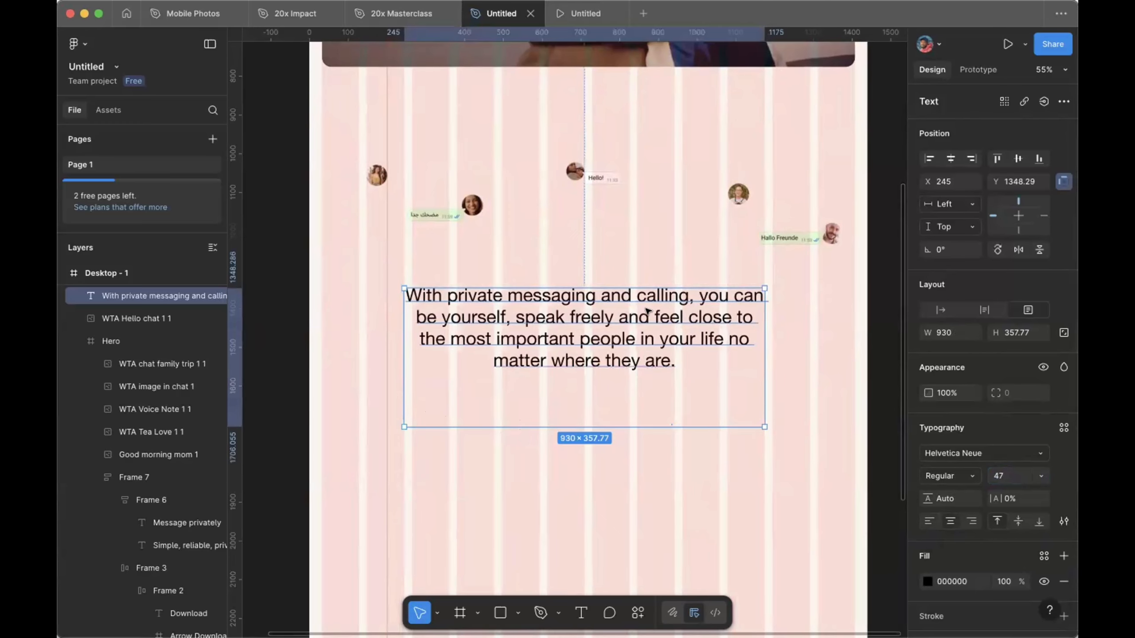
Step: Make the paragraph auto height with 53 line height, centred horizontally on the page
left_click(983, 309)
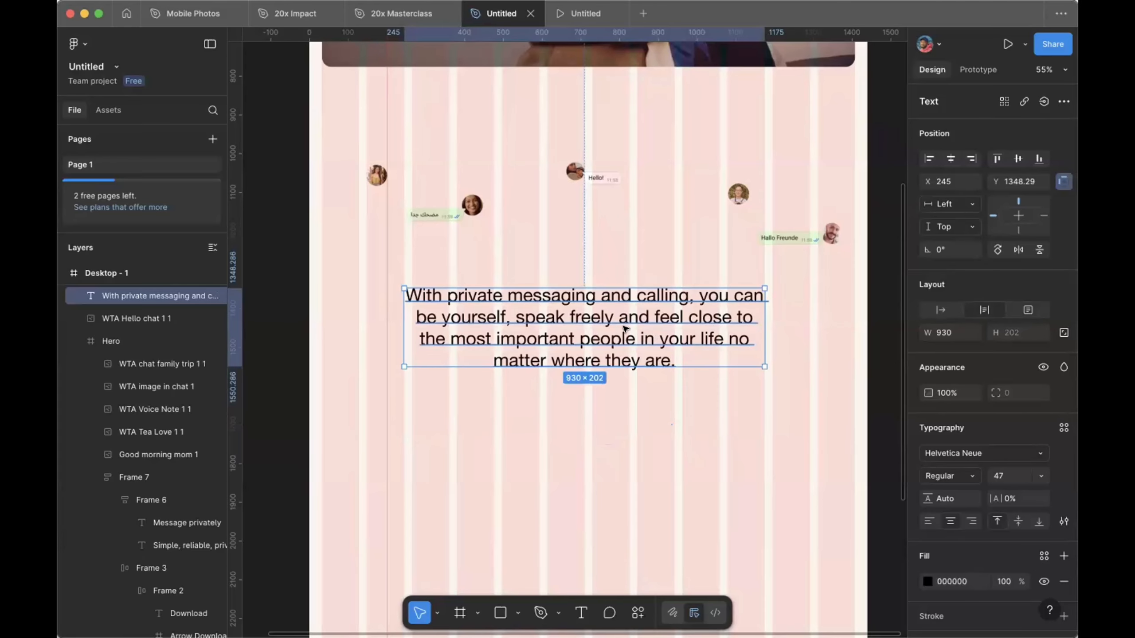
left_click(940, 499)
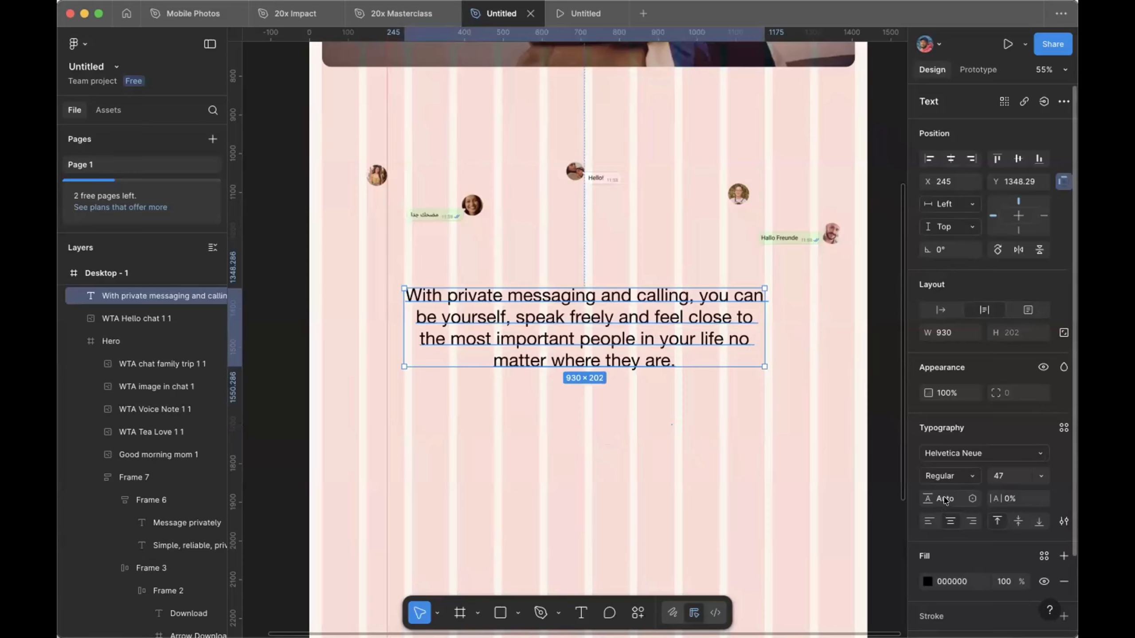
type("53")
key("Return")
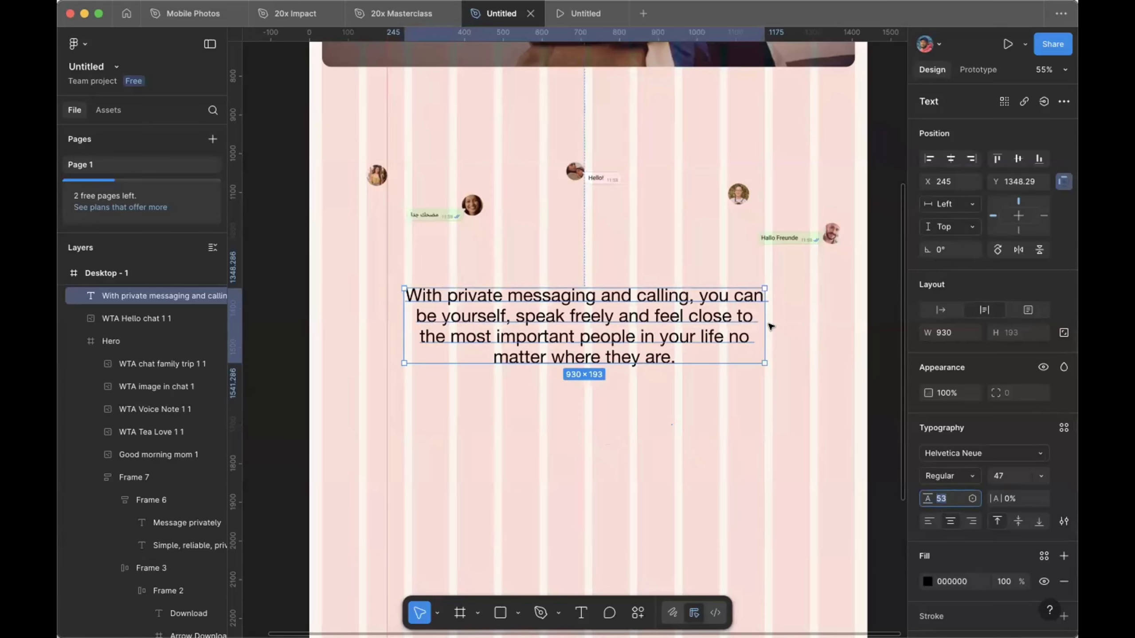
left_click(772, 327)
left_click(745, 318)
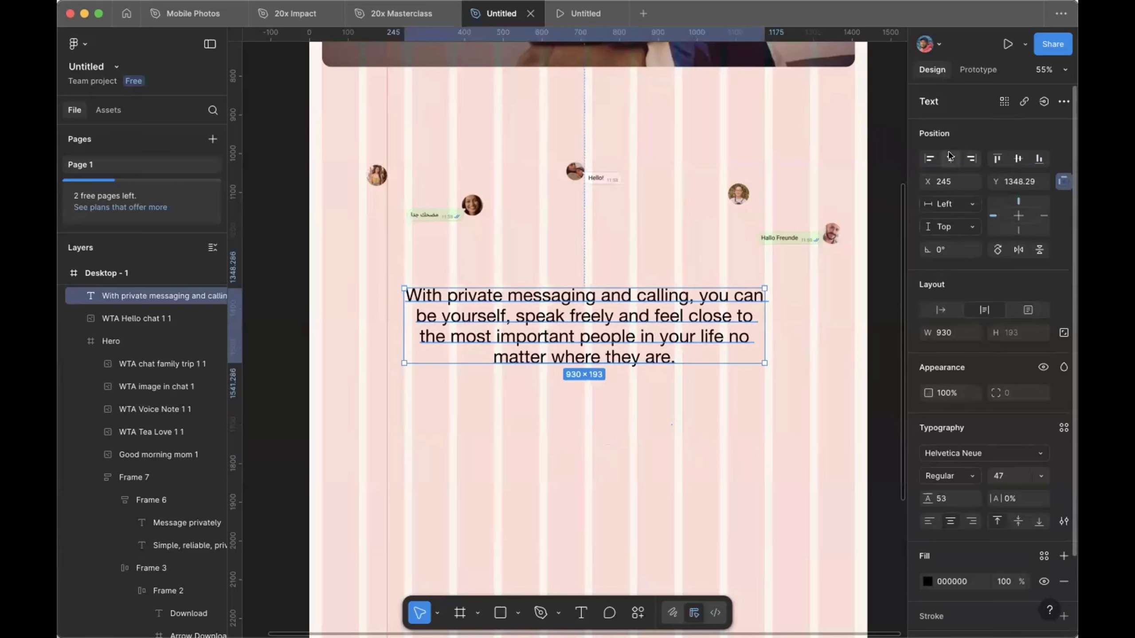
left_click(949, 157)
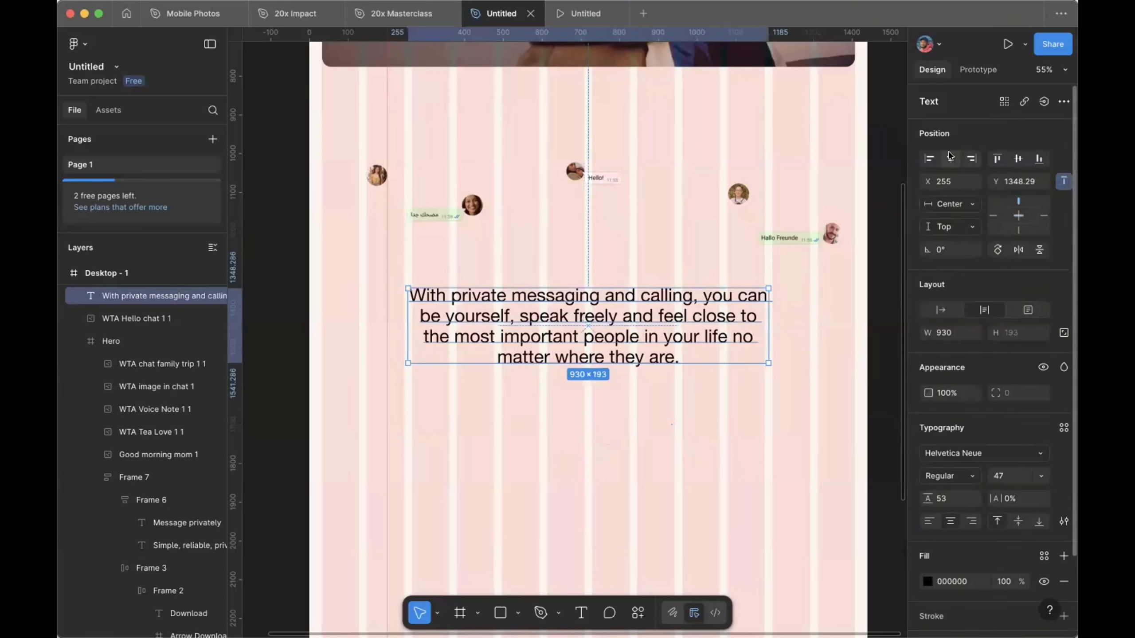
Step: Set -3% letter spacing, narrow the paragraph to 910 wide, and move it up under the bubbles
left_click(1012, 498)
type("-3")
key("Return")
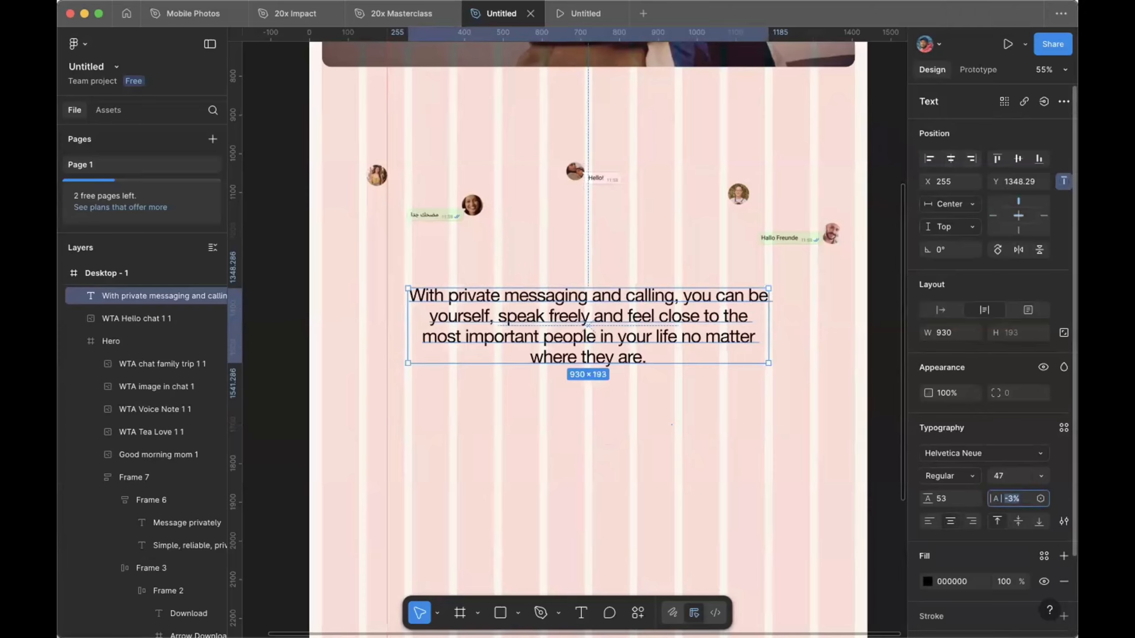
left_click_drag(762, 320, 757, 320)
left_click_drag(663, 279, 662, 268)
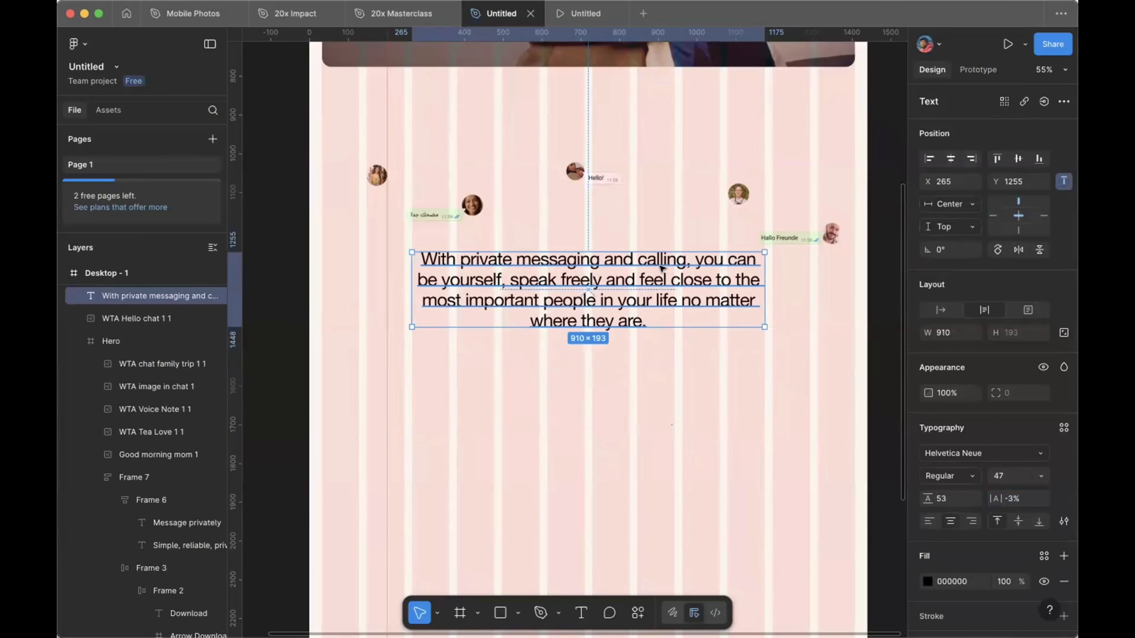
left_click(655, 372)
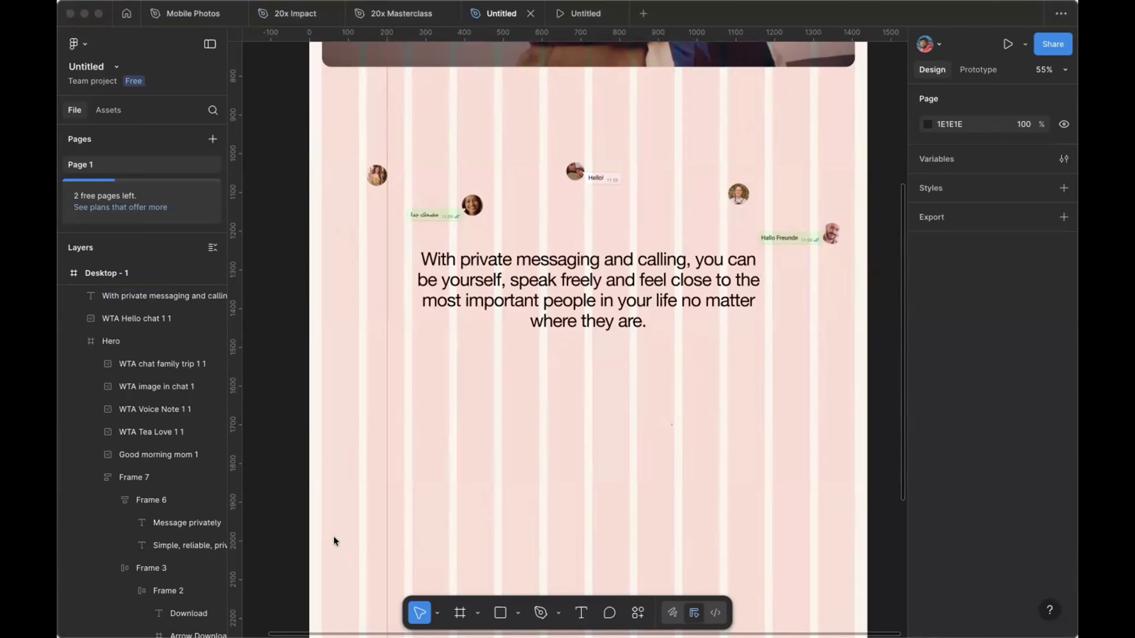
Step: Add the WTA Bonjour chat image at 1195 px wide, horizontally centred just below the paragraph
left_click_drag(333, 536, 334, 536)
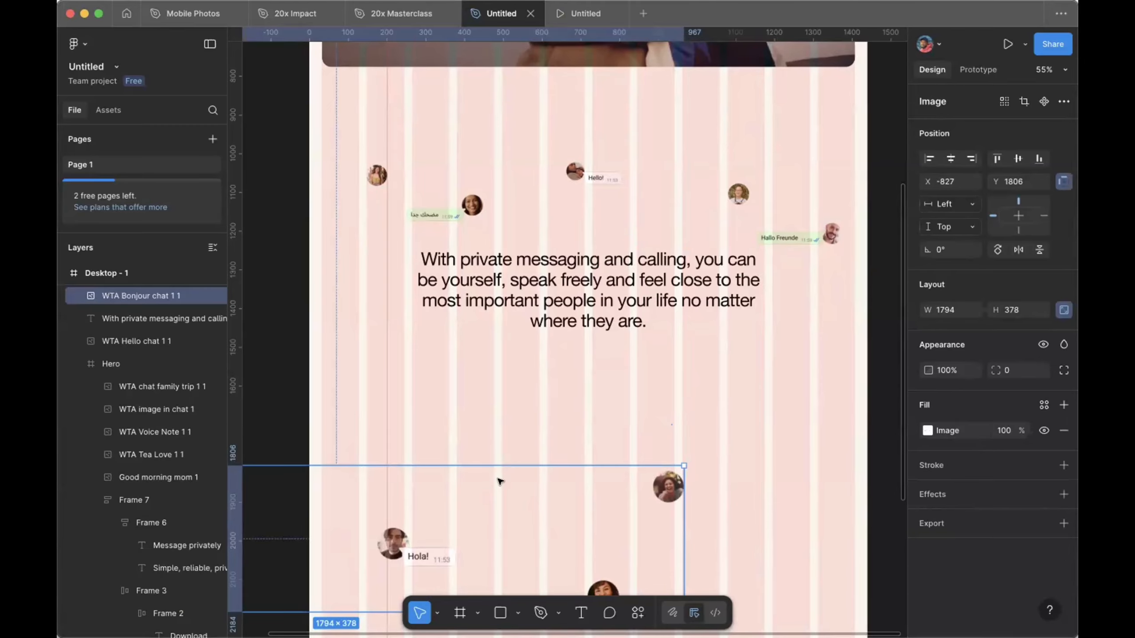
key("k")
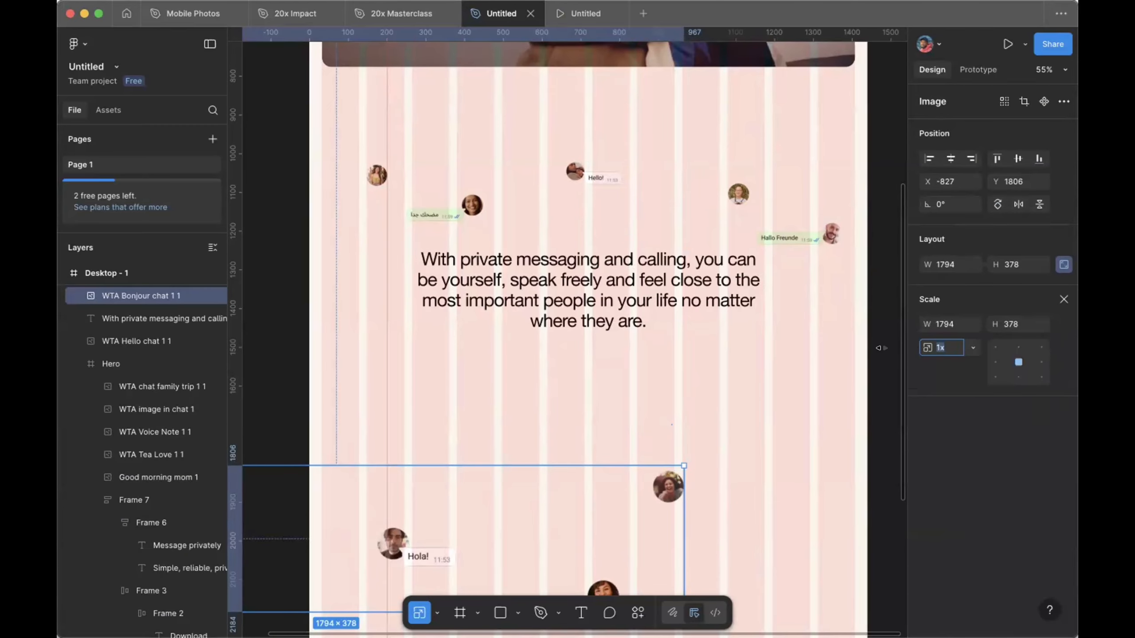
left_click(946, 326)
left_click(946, 326)
type("1195")
key("Return")
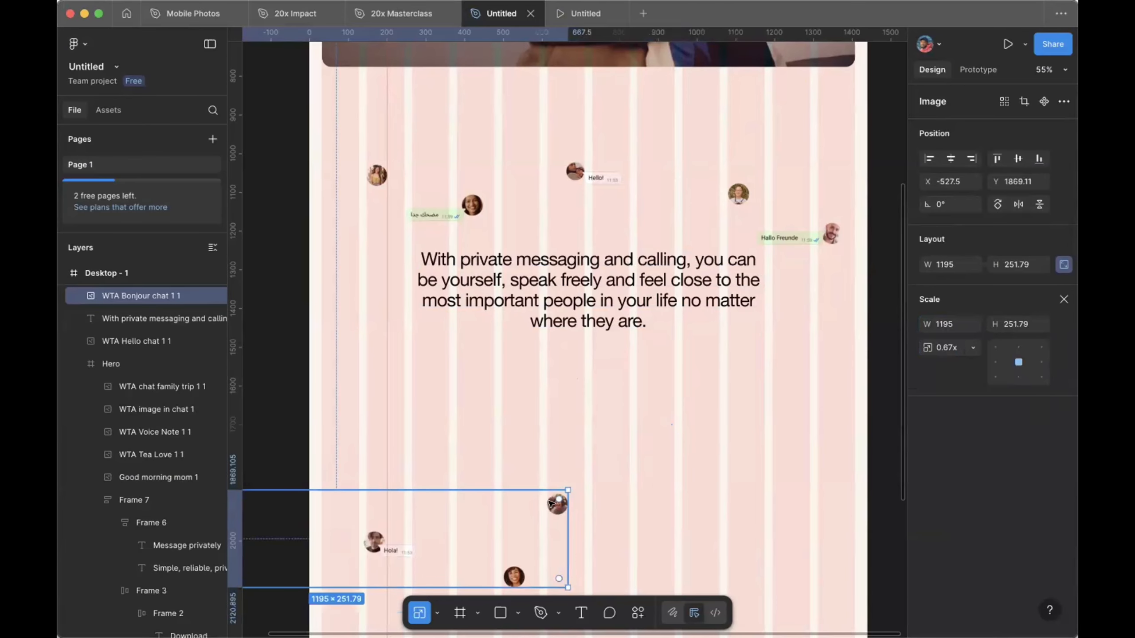
left_click_drag(550, 504, 803, 356)
left_click(949, 159)
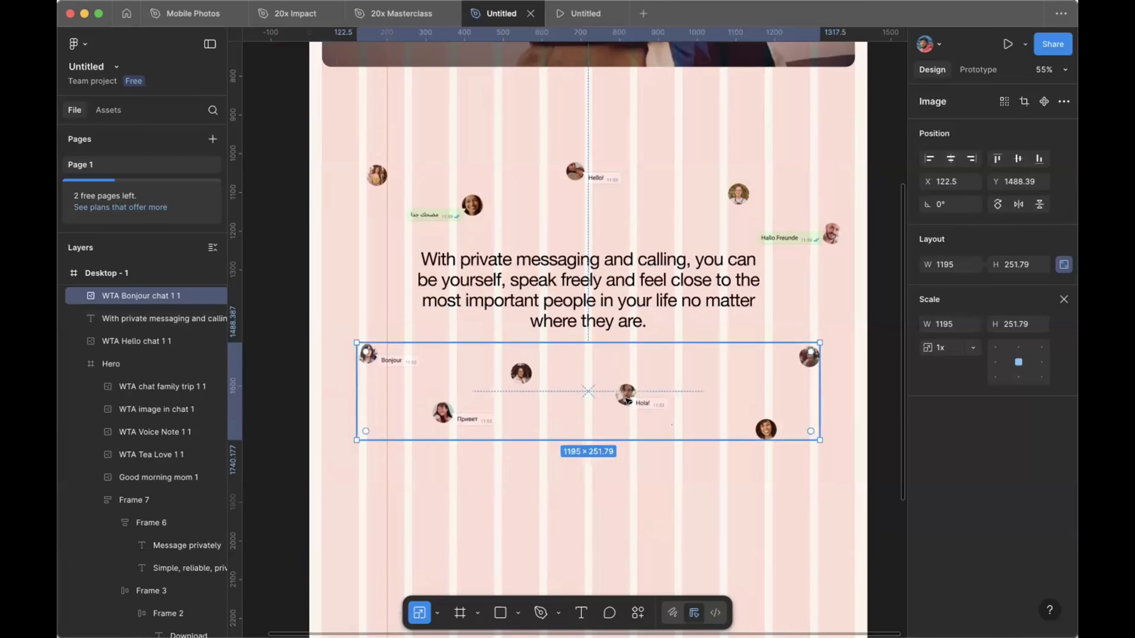
left_click_drag(627, 400, 627, 410)
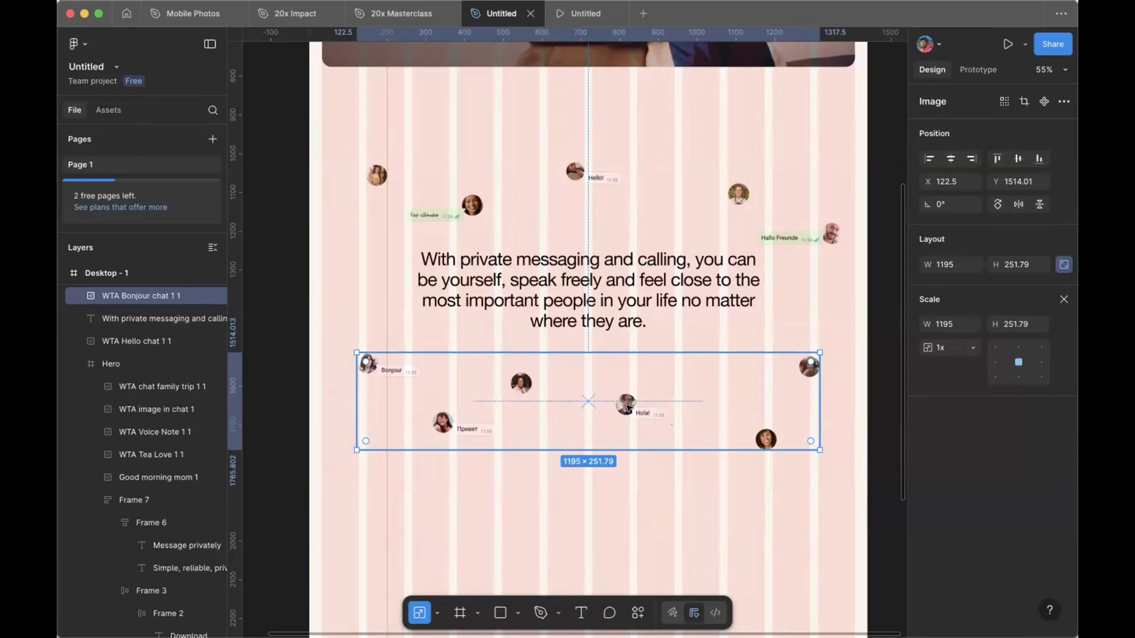
Step: Stack the Hello chat, privacy paragraph and Bonjour chat in a vertical auto layout with a 56 gap
left_click(574, 171)
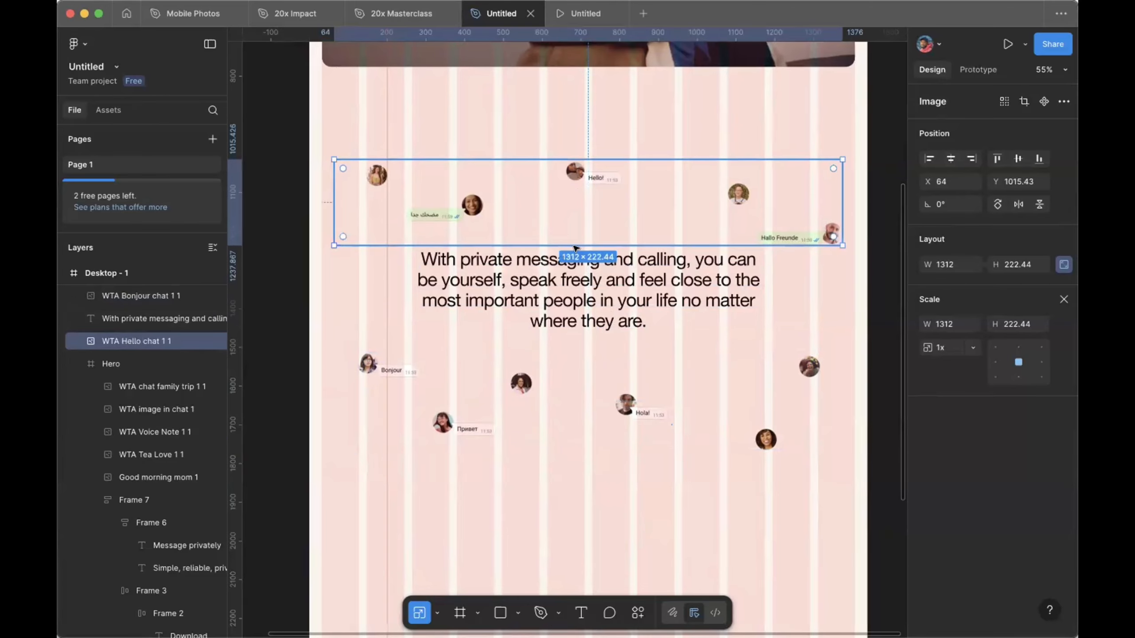
left_click(576, 291, "shift")
left_click(629, 401, "shift")
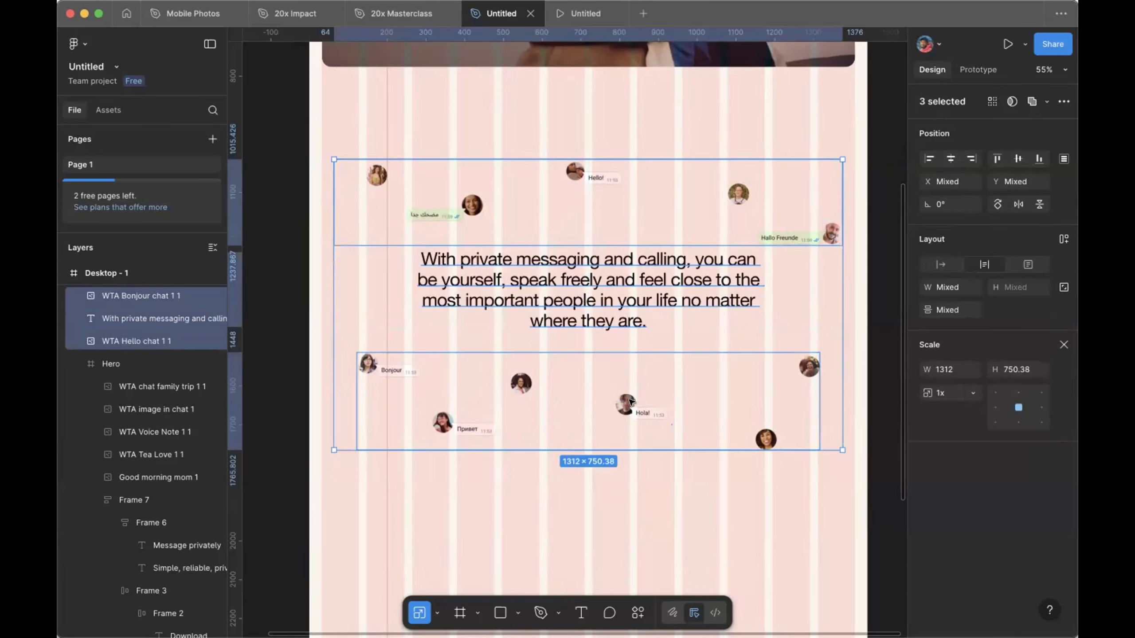
key("shift+a")
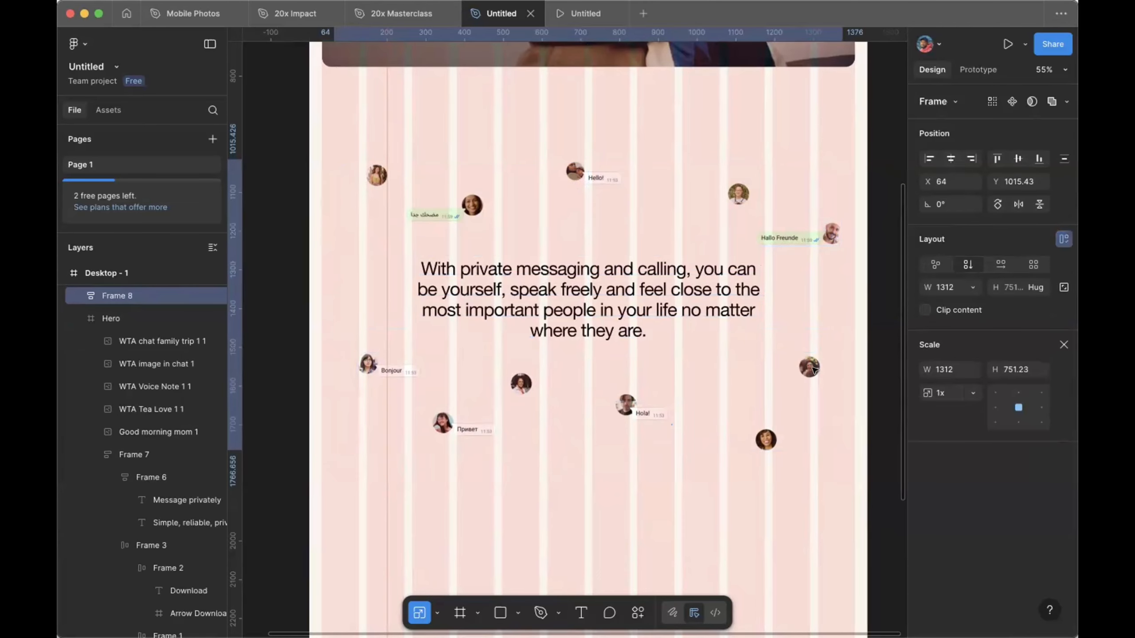
left_click(1063, 345)
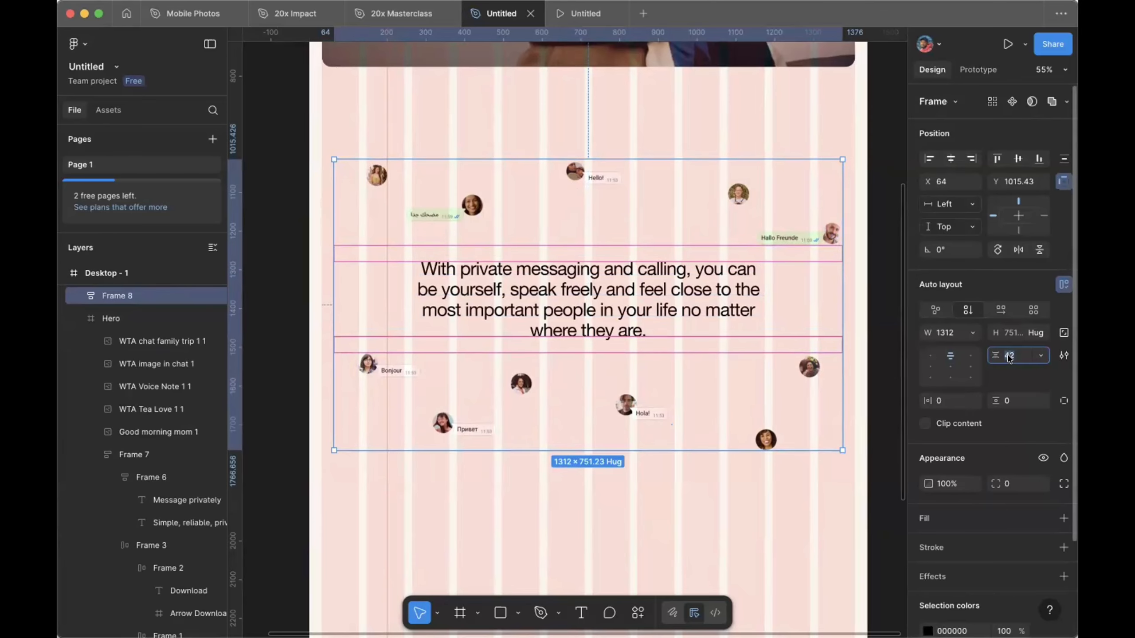
type("56")
key("Return")
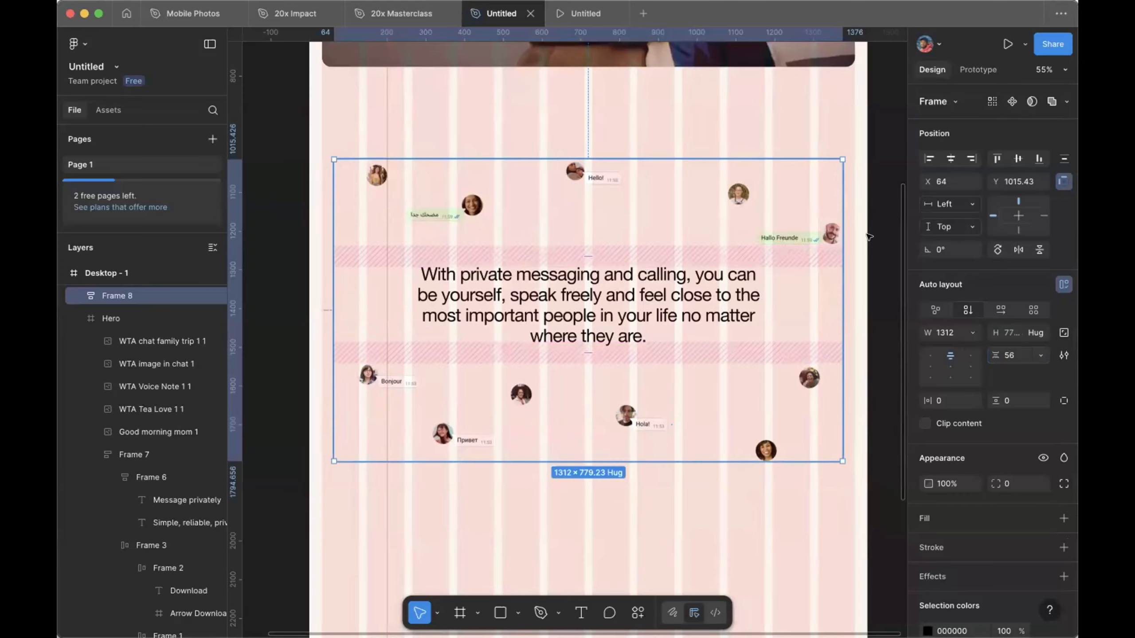
Step: Nudge Frame 8 upward so it sits just under the hero photo
left_click(887, 244)
left_click(813, 238)
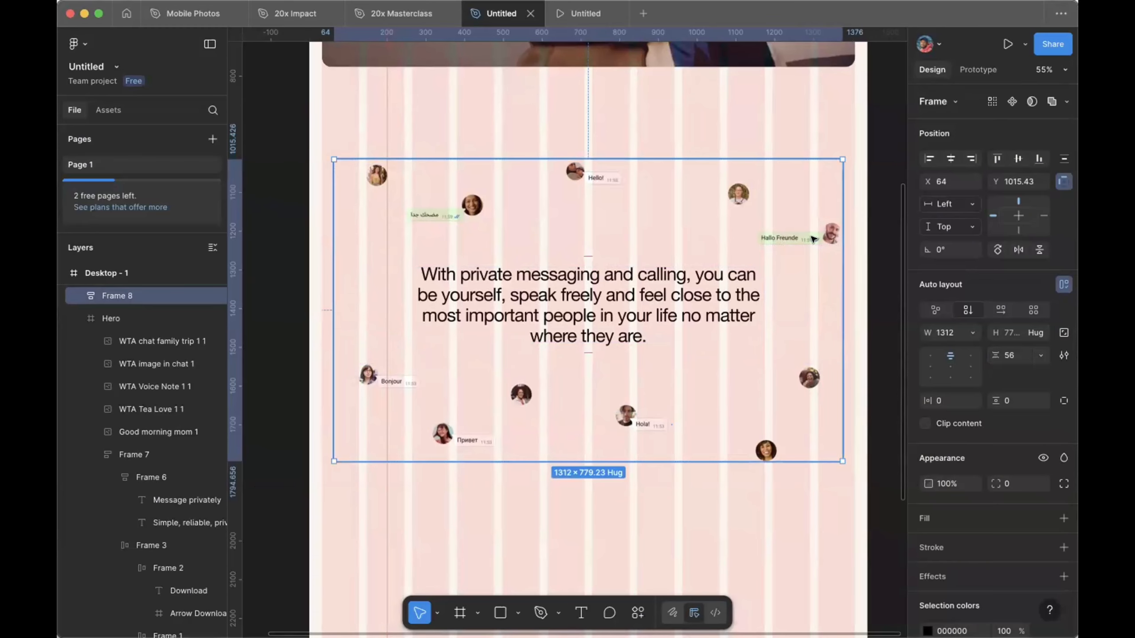
left_click(678, 300)
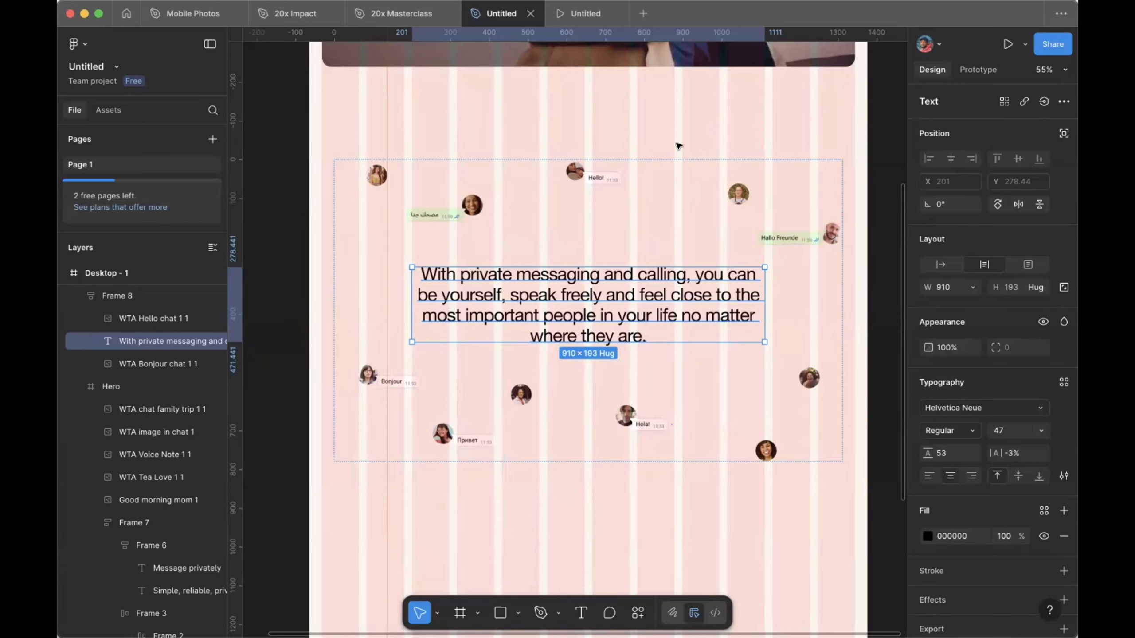
key("Escape")
left_click(674, 214)
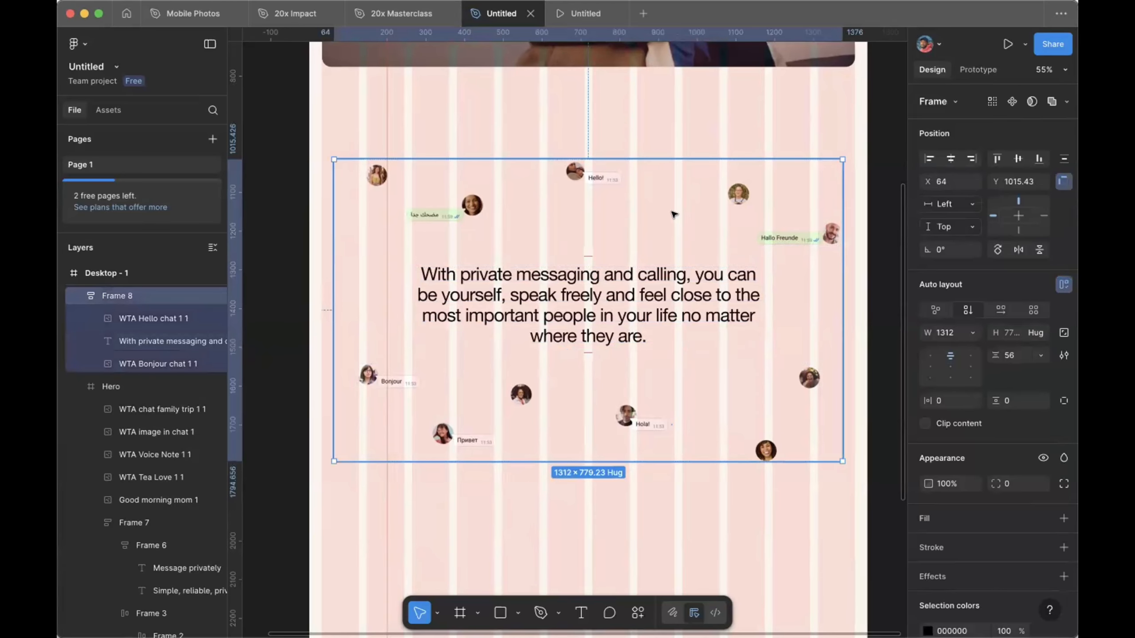
key("Up")
key("shift+Up")
key("shift+Up")
key("Up")
key("Up")
key("Up")
key("Up")
key("Up")
key("Up")
key("Up")
key("Up")
key("Up")
key("Up")
key("shift+Up")
key("shift+Up")
key("shift+Up")
key("shift+Up")
key("shift+Up")
key("shift+Up")
key("shift+Up")
key("shift+Up")
key("shift+Up")
key("shift+Up")
key("shift+Up")
Step: Set the spacing between Hero and Frame 8 to 72, then preview the prototype
scroll(674, 216, "up", 7)
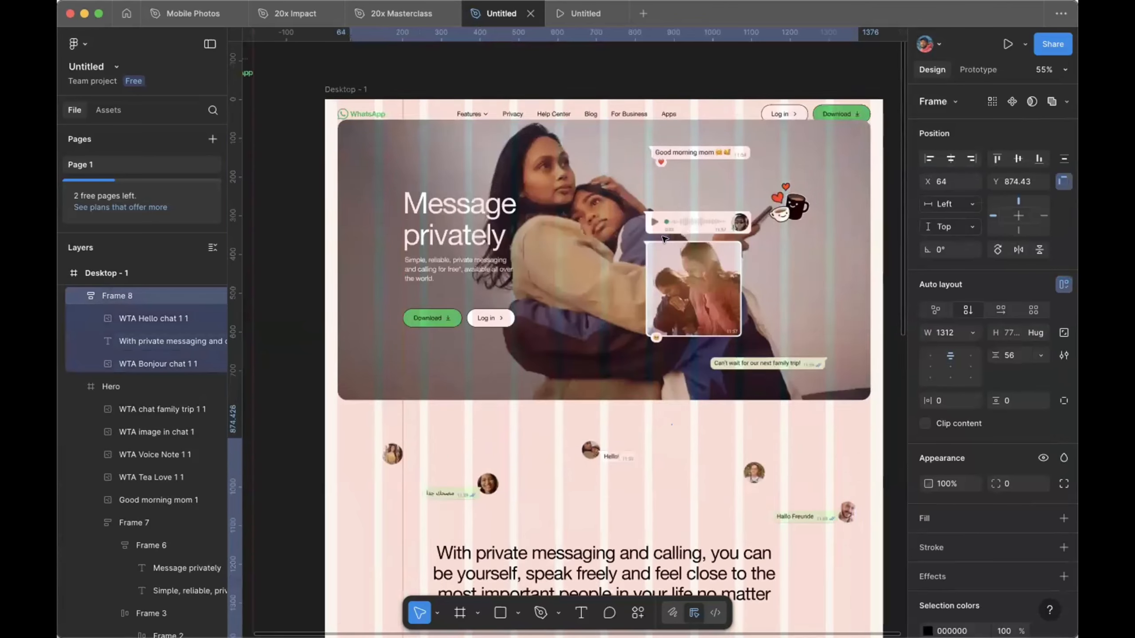
scroll(665, 238, "up", 2)
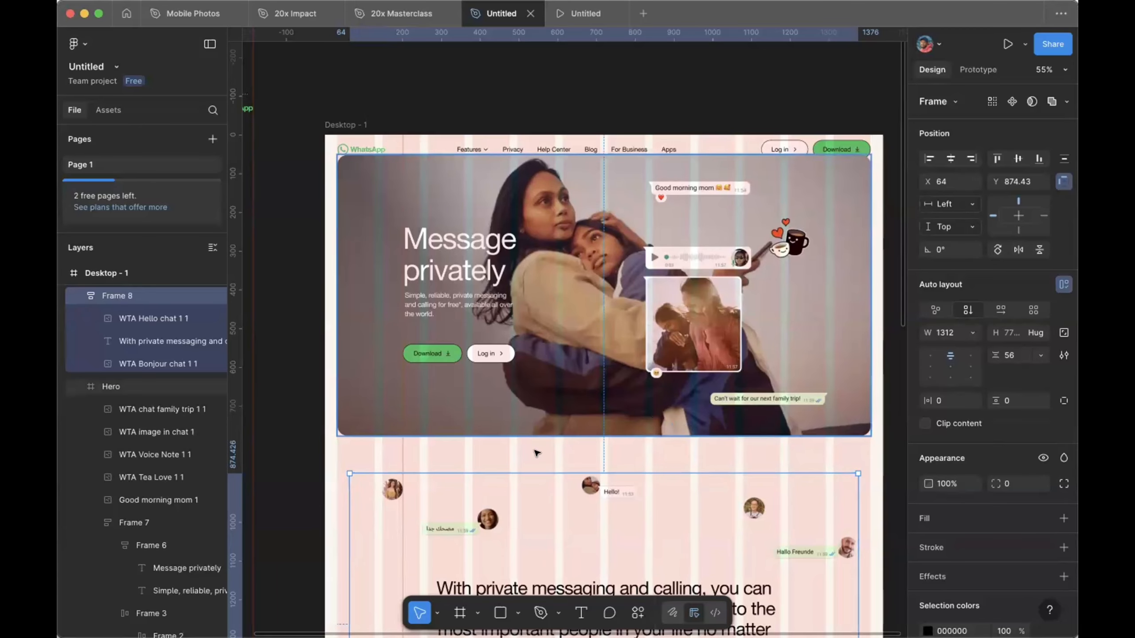
left_click(615, 298)
scroll(593, 363, "down", 5)
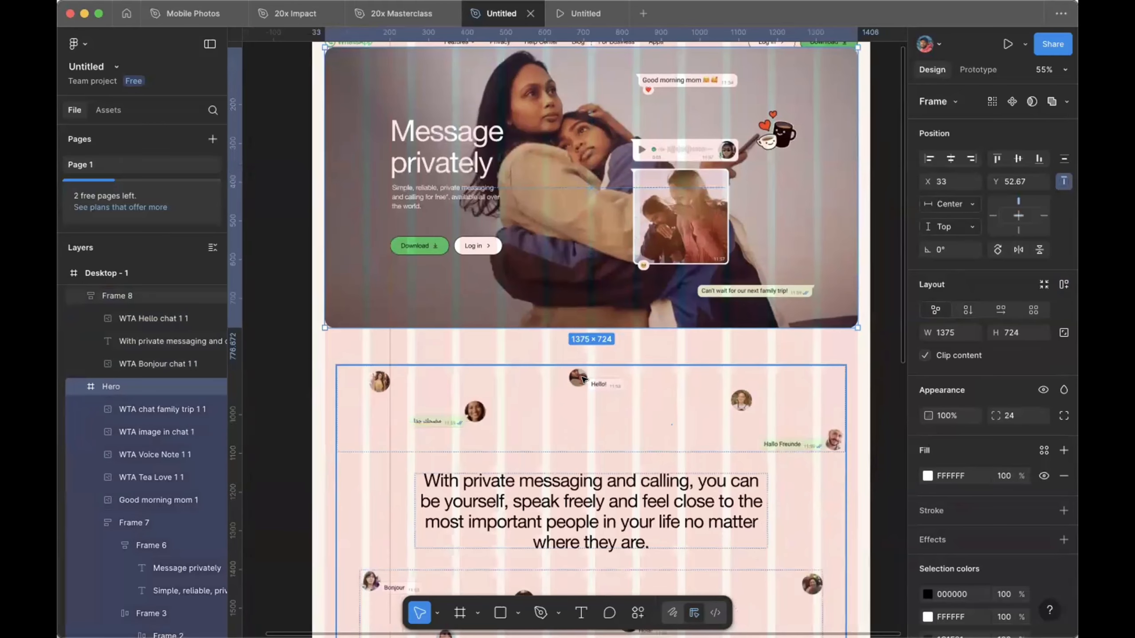
left_click(583, 379, "shift")
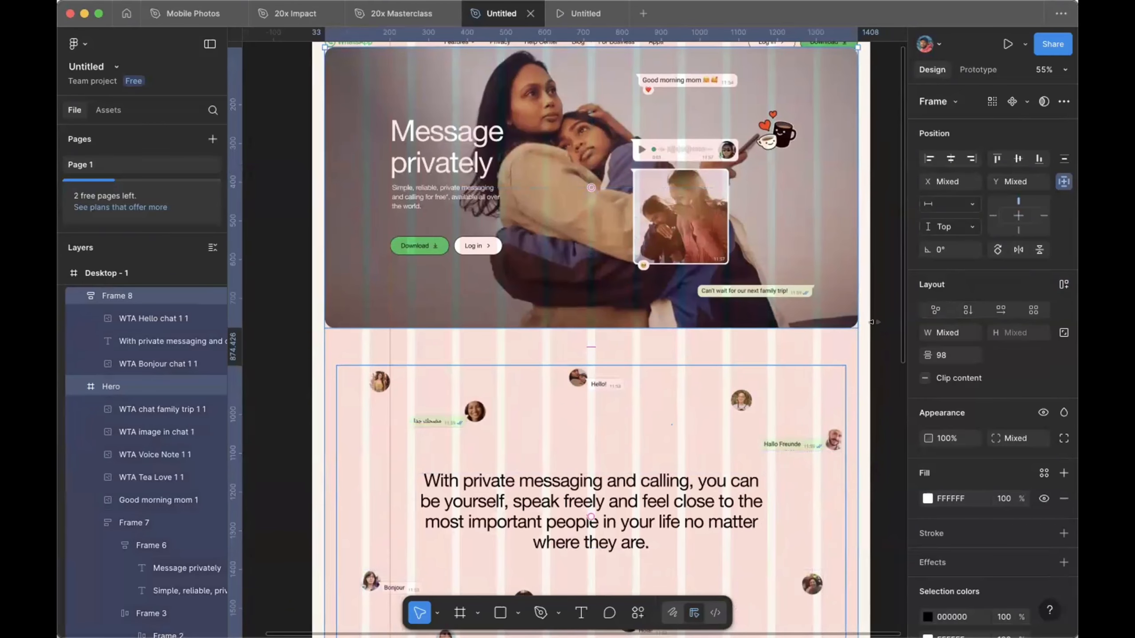
left_click(942, 357)
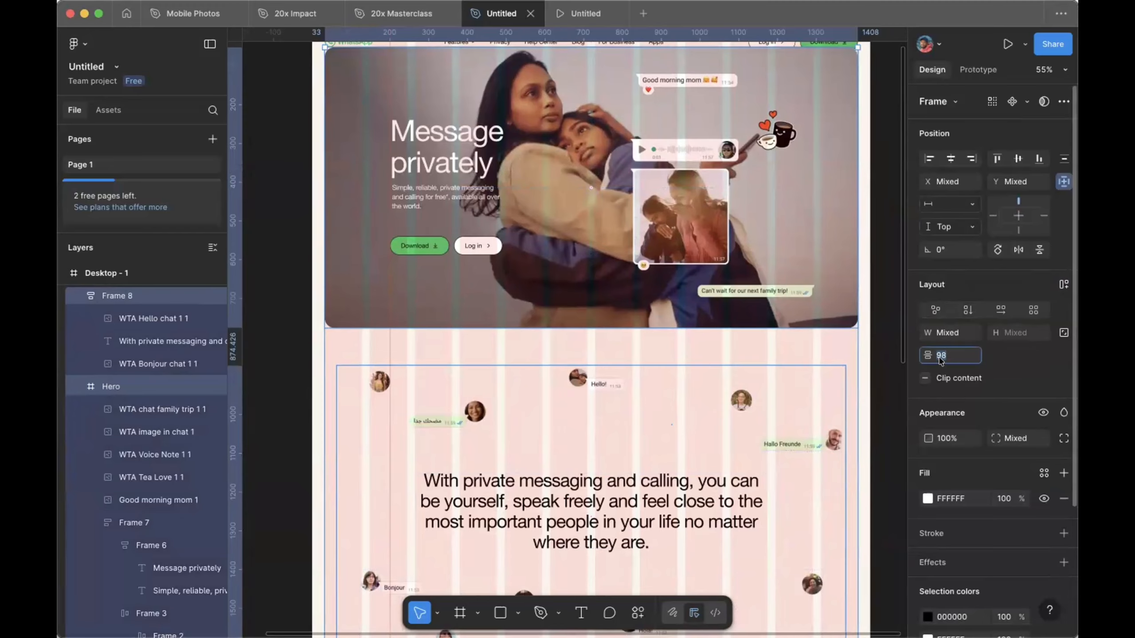
type("72")
key("Return")
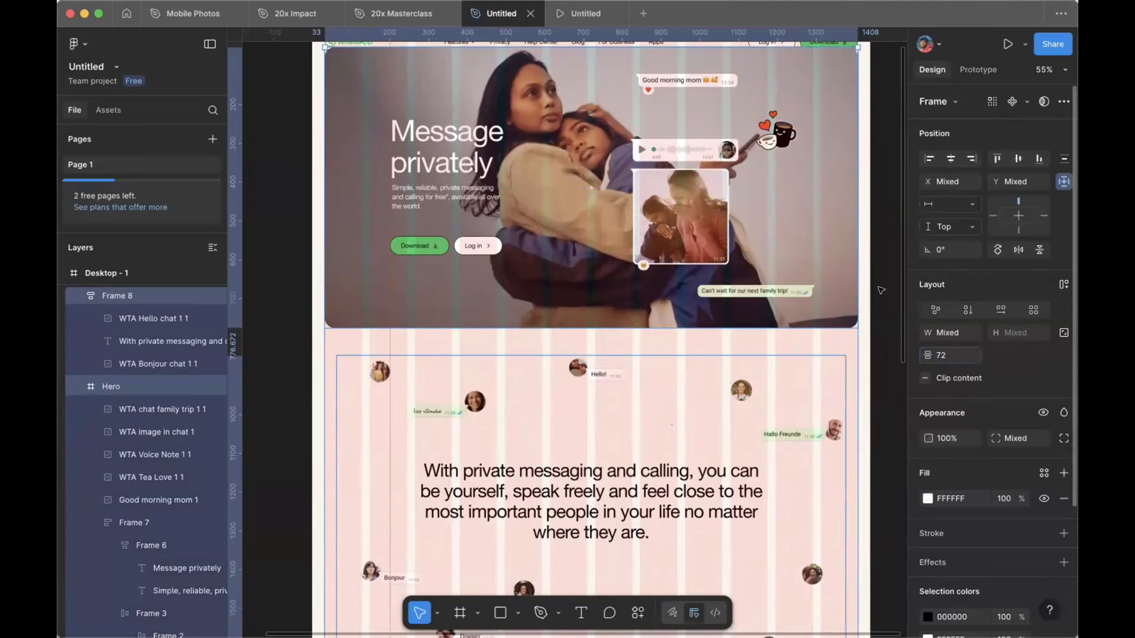
left_click(578, 12)
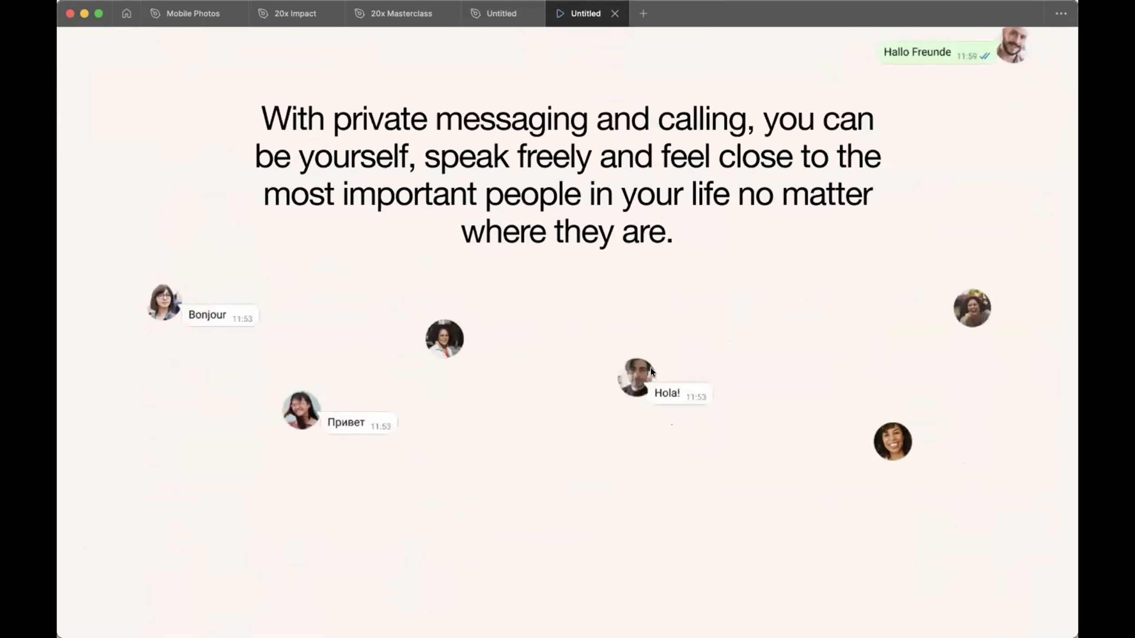
left_click(492, 6)
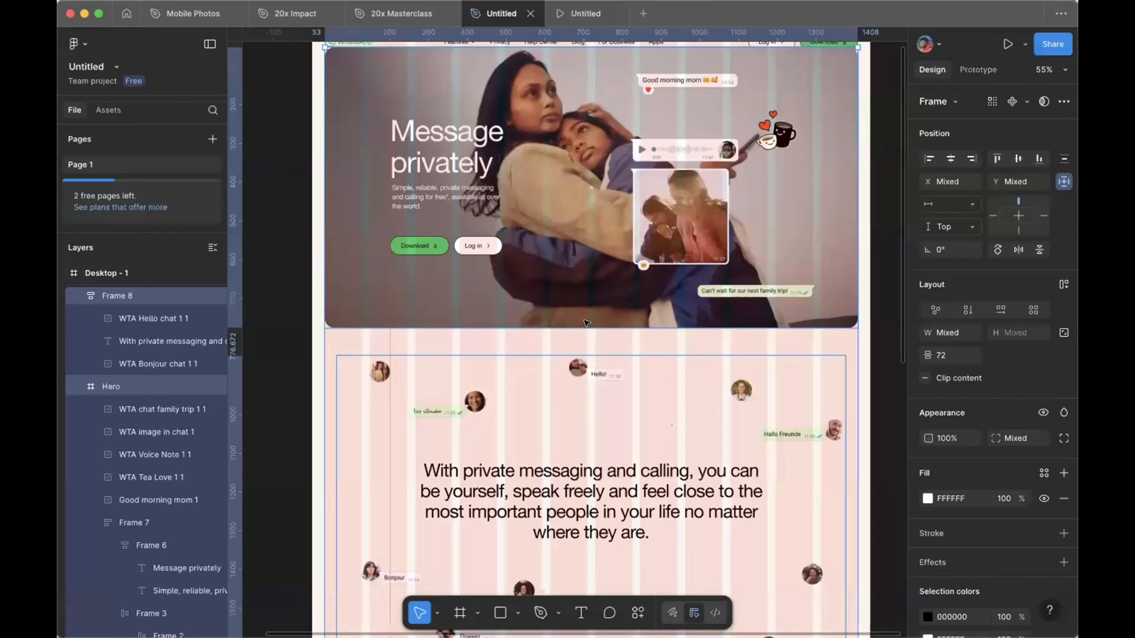
scroll(586, 322, "down", 10)
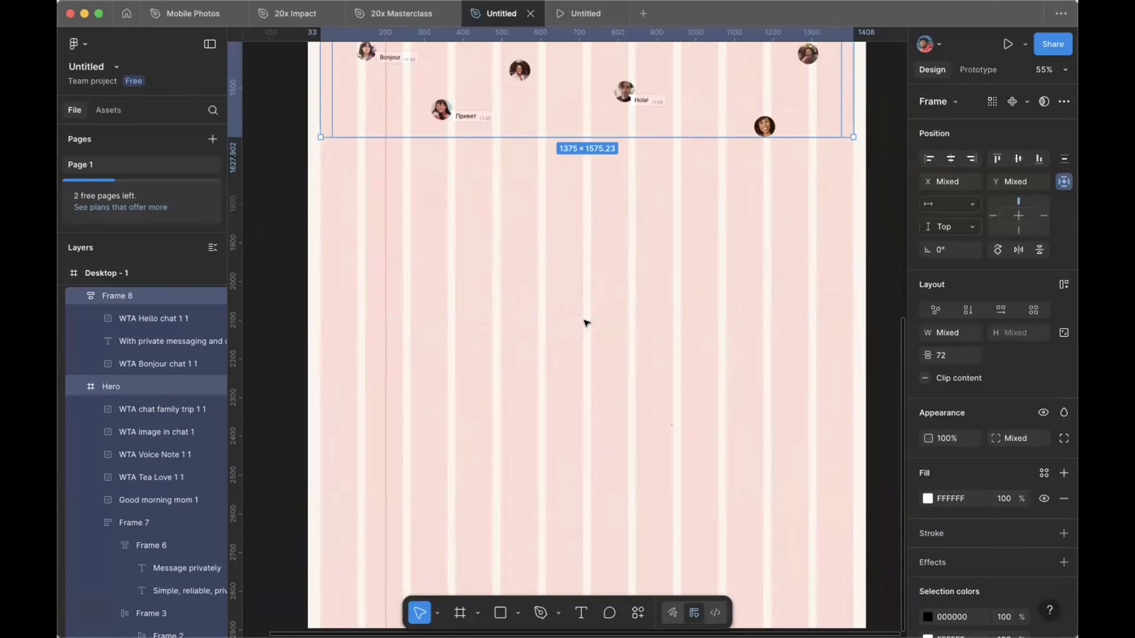
scroll(587, 323, "up", 7)
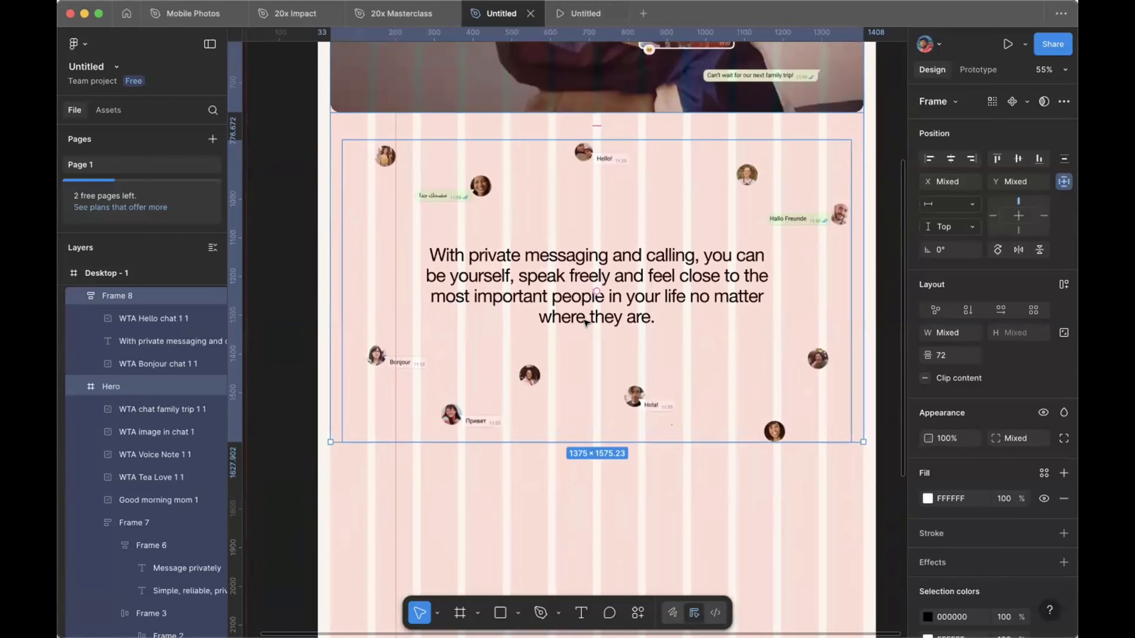
scroll(584, 323, "up", 2)
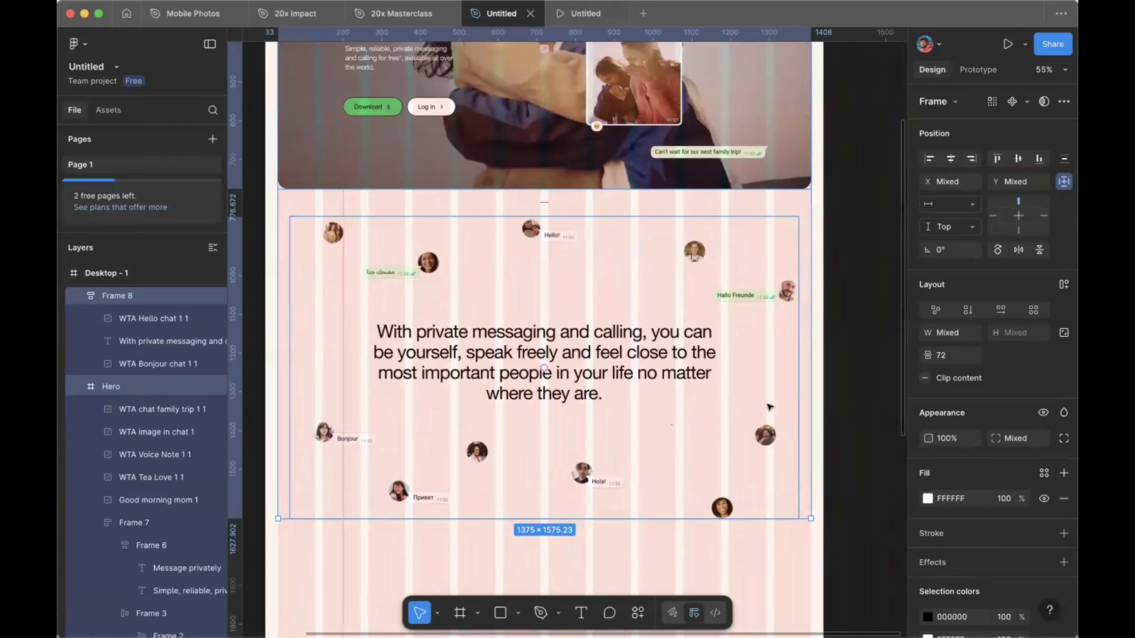
left_click(856, 373)
key("ctrl+shift+4")
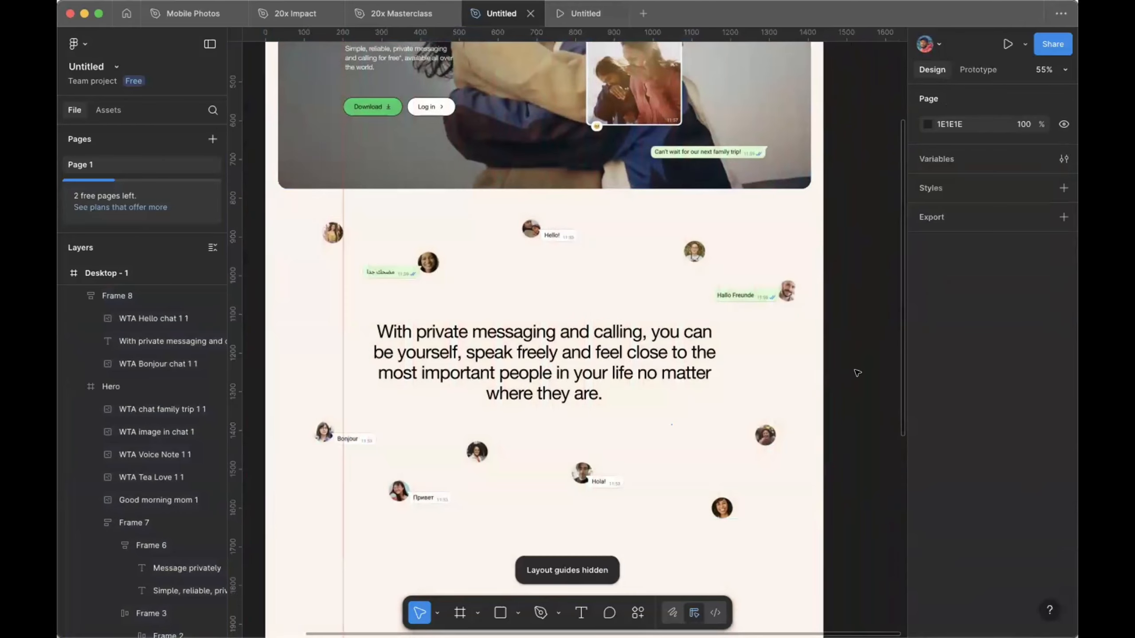
key("ctrl+shift+4")
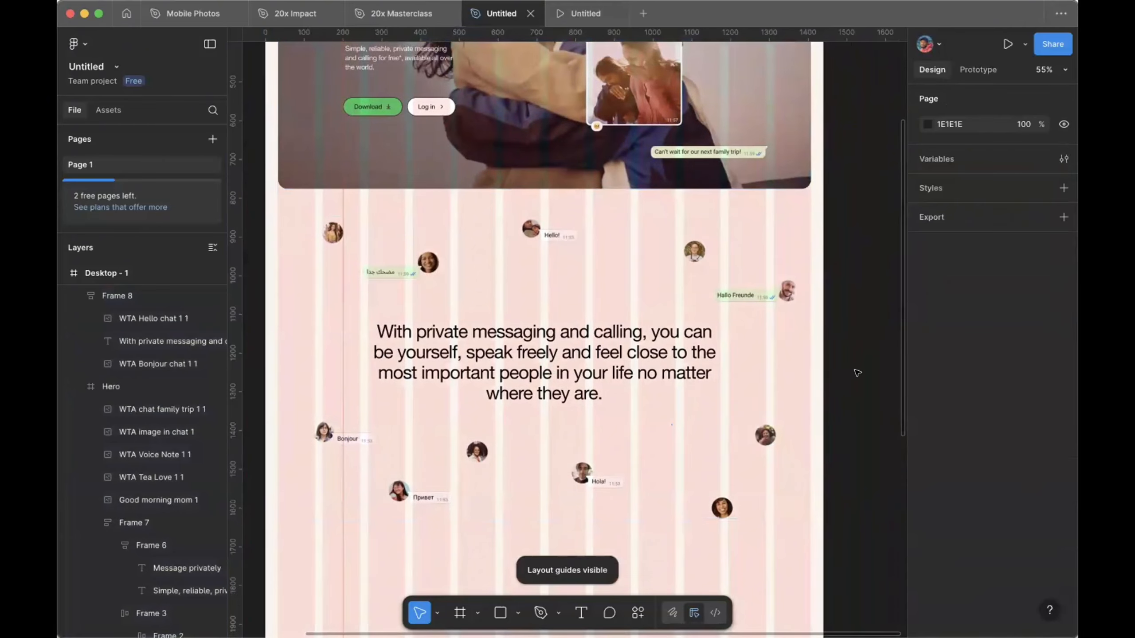